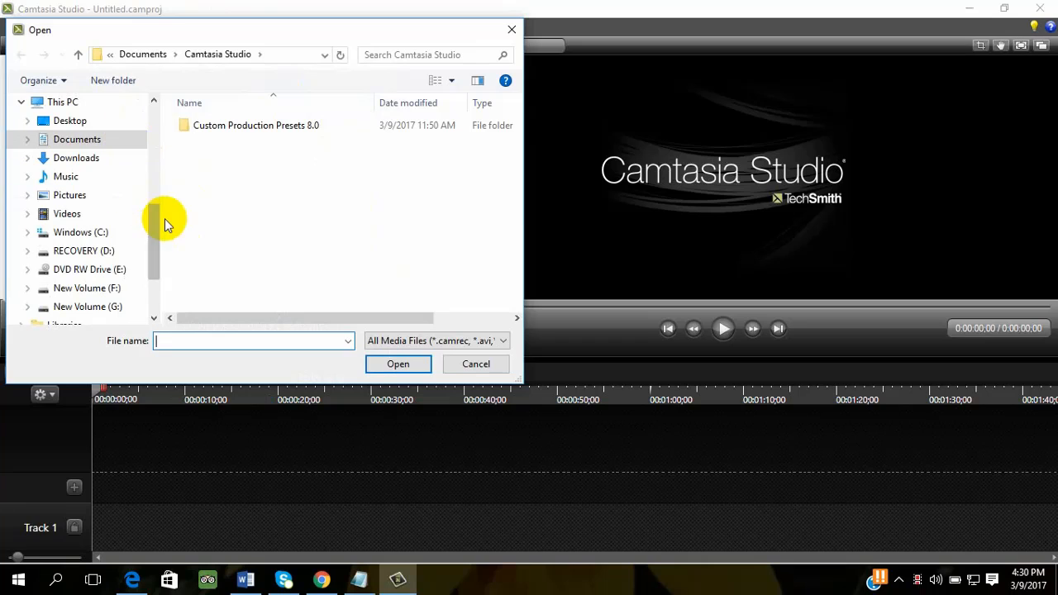
- Browse to the ledp folder inside the DM 03 class folder on the Desktop
drag(156, 236, 156, 200)
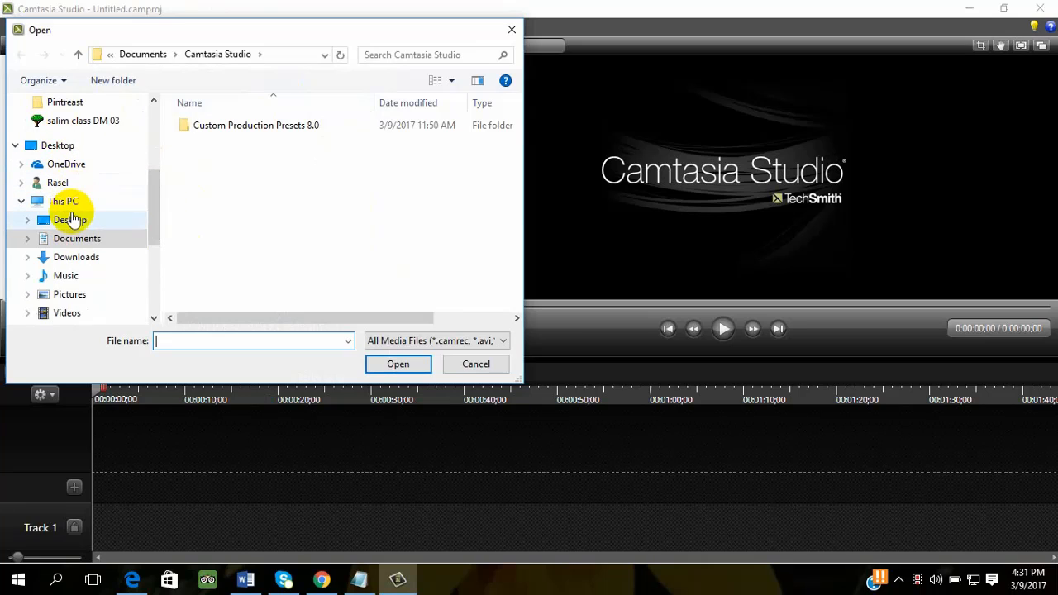
click(70, 218)
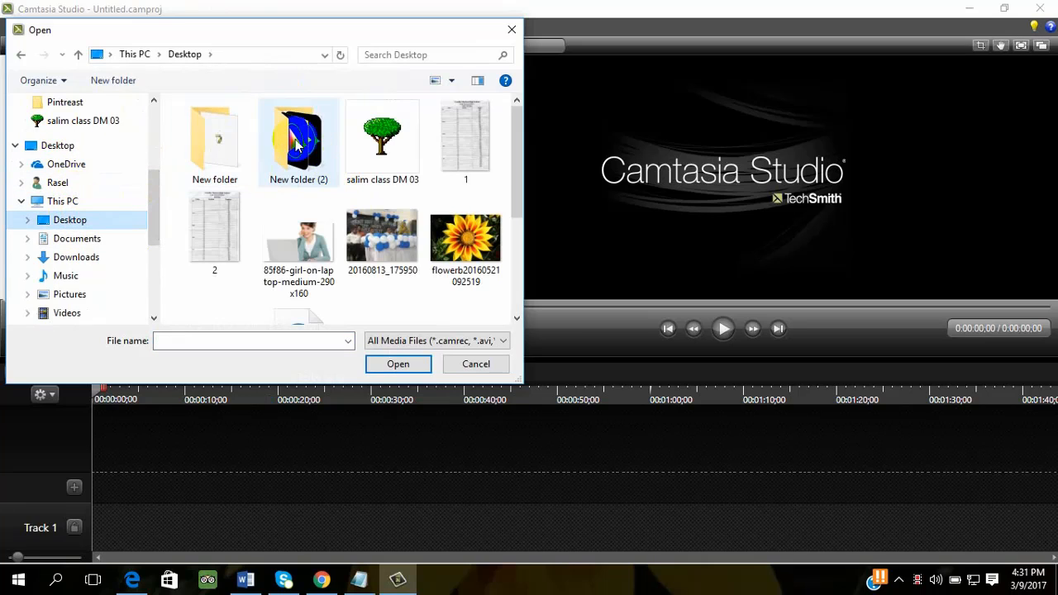
double_click(381, 137)
scroll(306, 248, down, 2)
scroll(240, 190, up, 2)
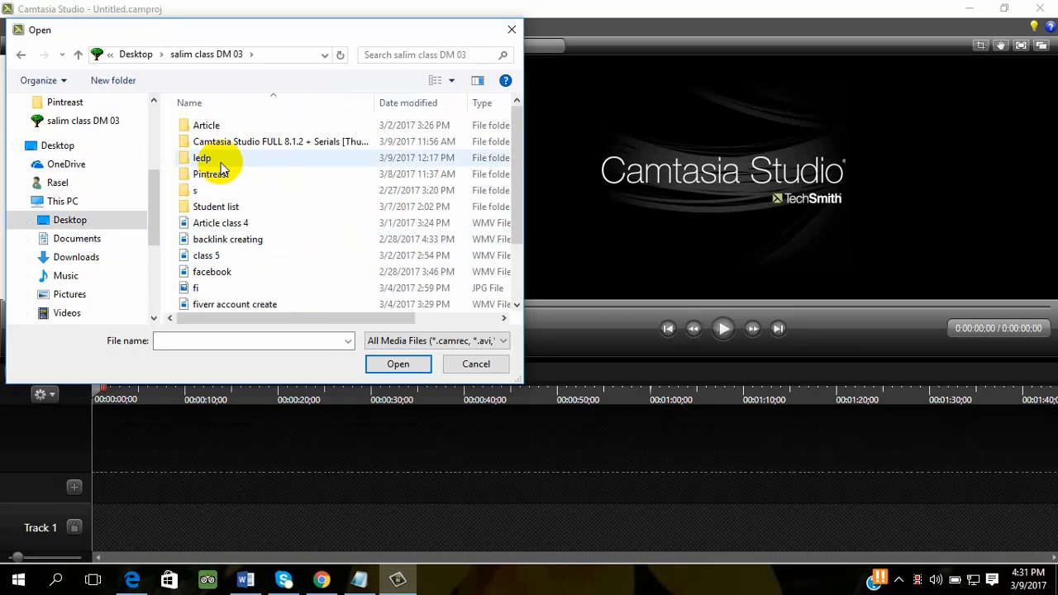
double_click(254, 159)
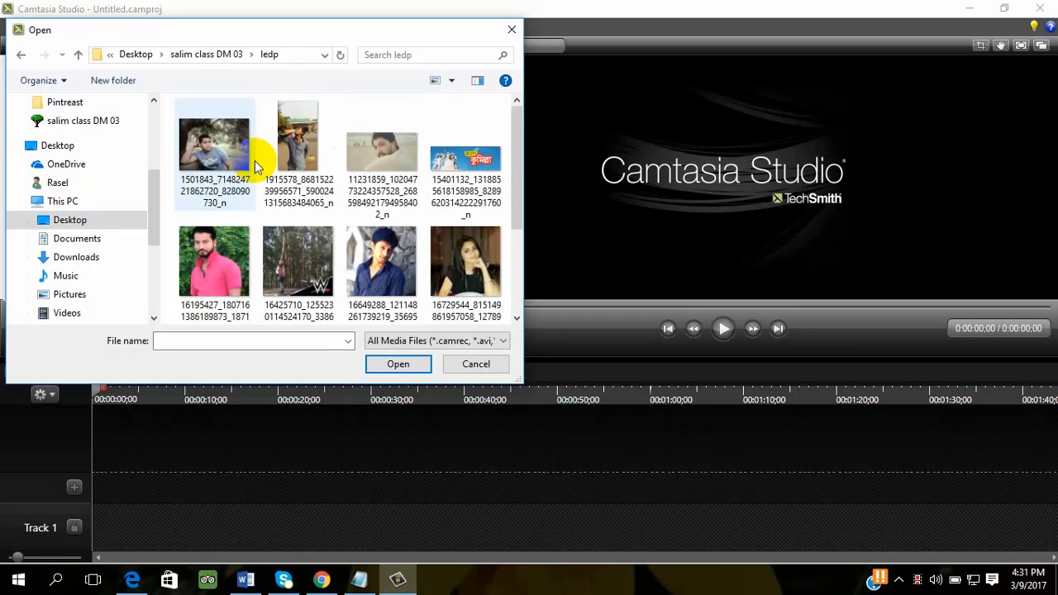
- Import the six images starting with 15401132, 16807111, 16864414, 17022162, 17158864 and 1915578 from the ledp folder
scroll(317, 267, down, 2)
click(317, 267)
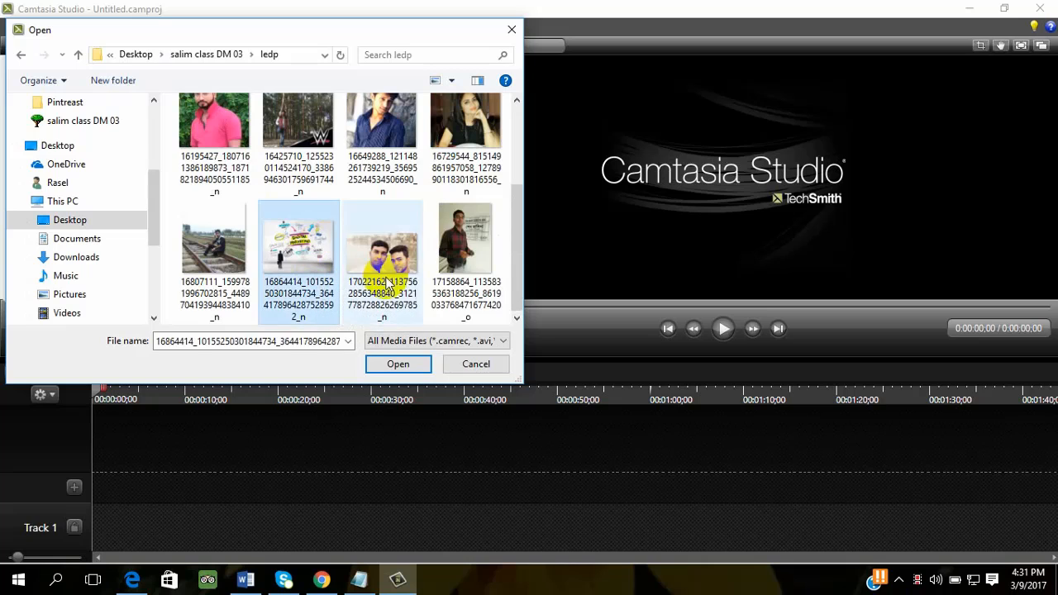
ctrl+click(466, 248)
ctrl+click(360, 255)
ctrl+click(201, 255)
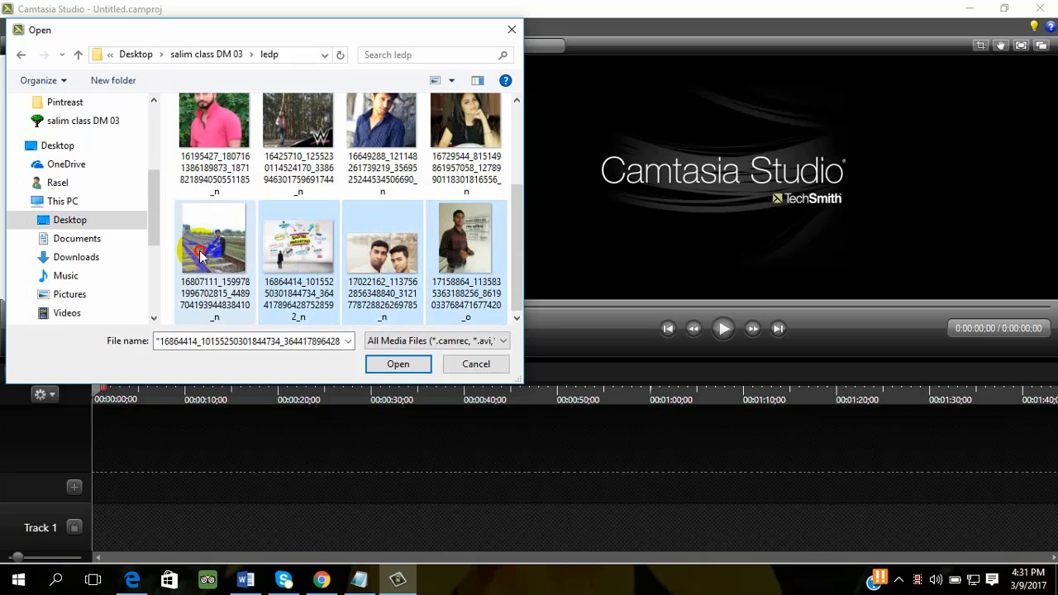
scroll(405, 194, up, 2)
ctrl+click(463, 186)
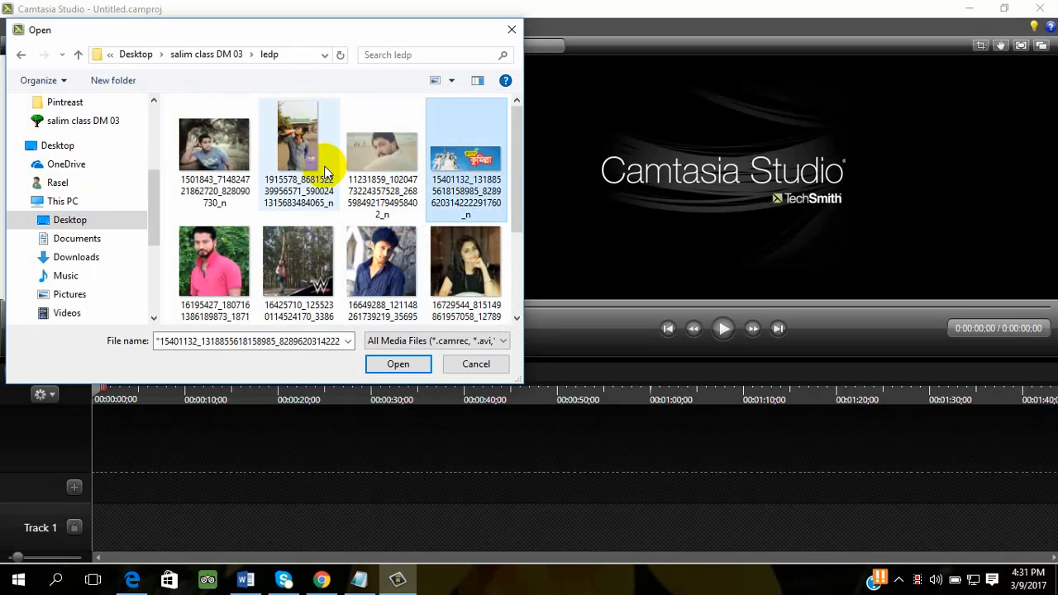
ctrl+click(327, 173)
scroll(413, 315, down, 2)
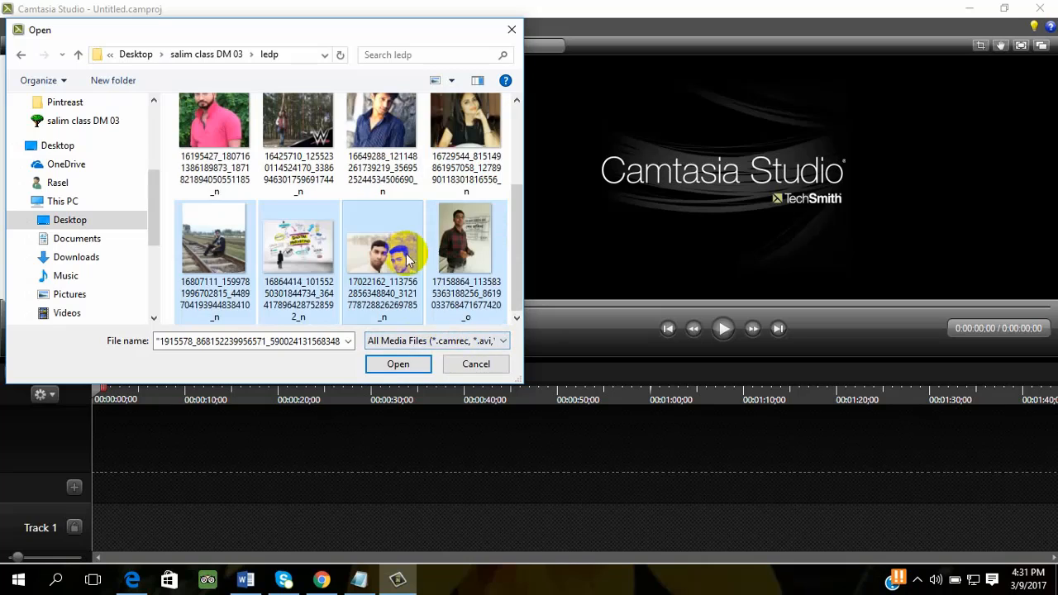
click(383, 368)
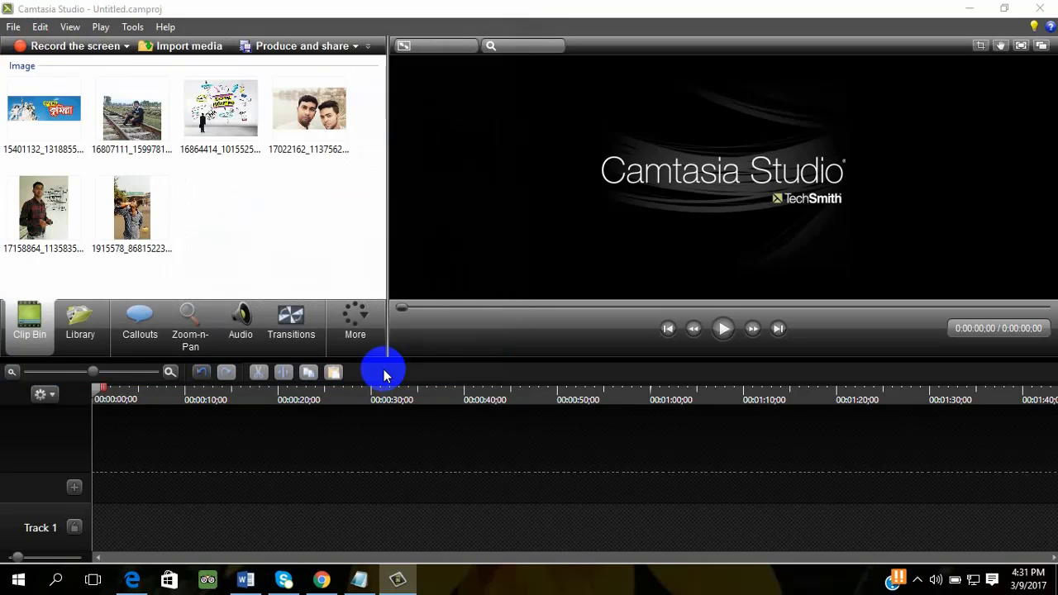
- Place the 15401132 banner image at the start of Track 1, accepting the 854 x 290 editing dimensions
click(301, 192)
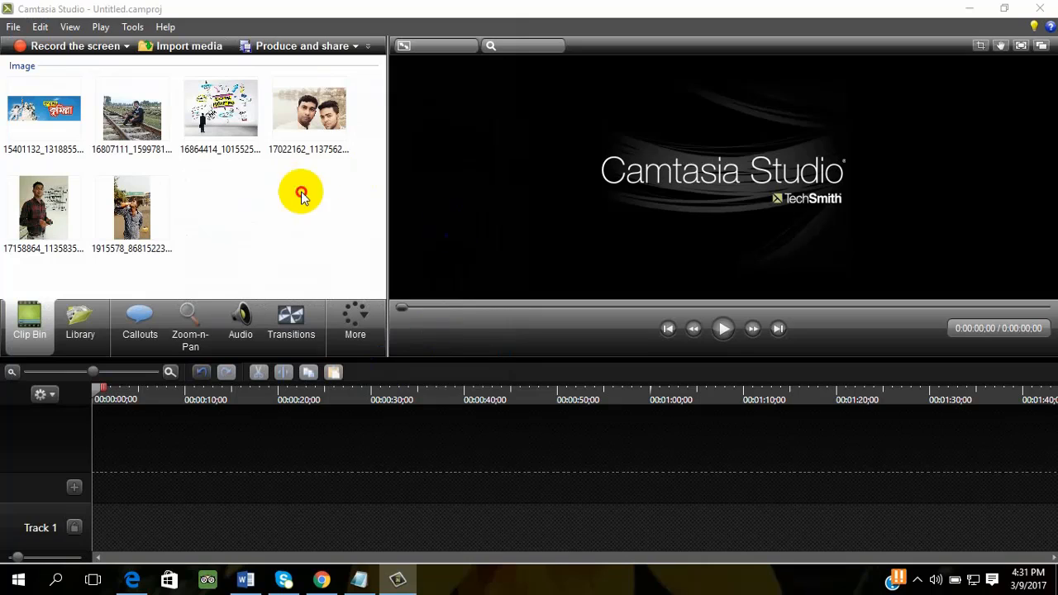
click(64, 129)
drag(64, 129, 178, 526)
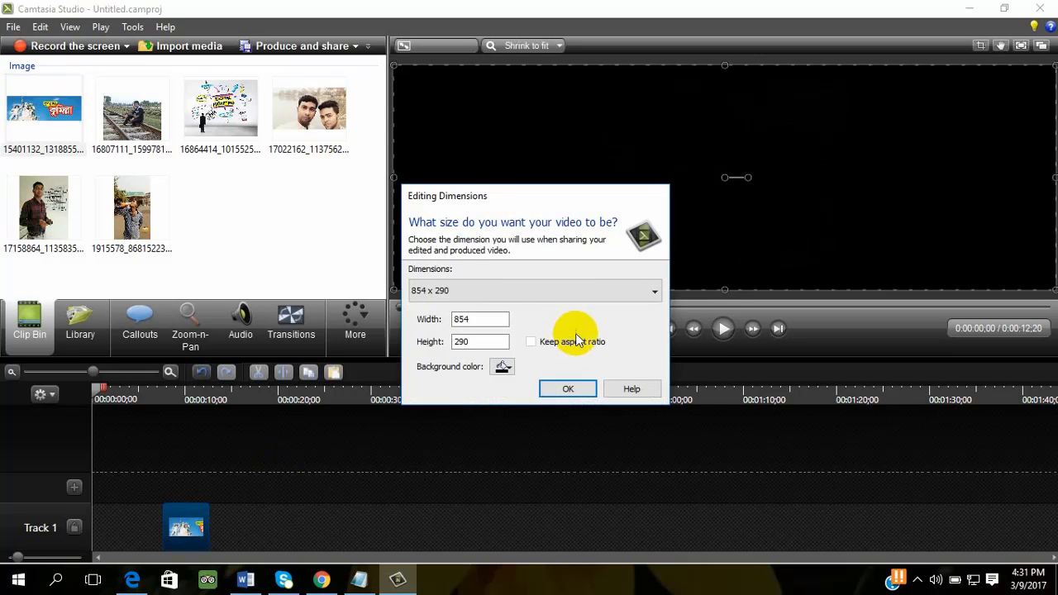
click(568, 388)
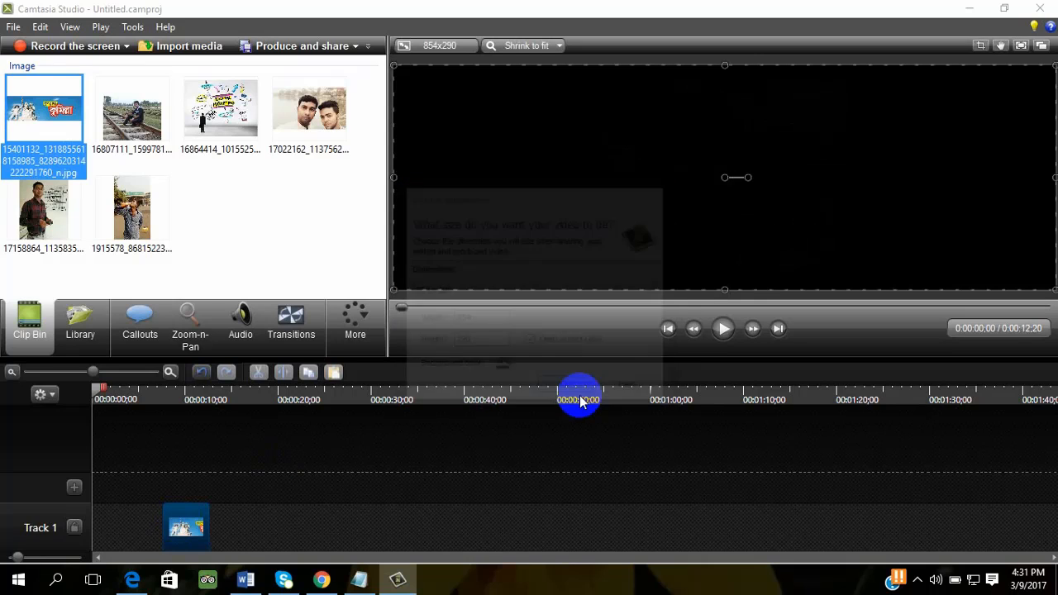
click(116, 534)
drag(116, 534, 90, 525)
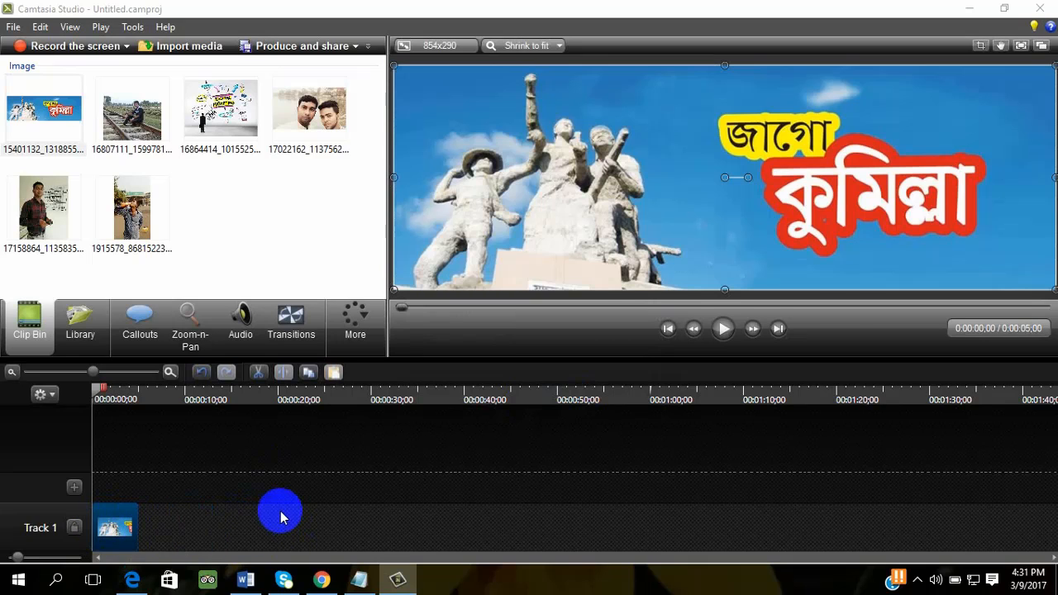
- Add the 16864414 image to Track 1 directly after the banner clip
click(133, 131)
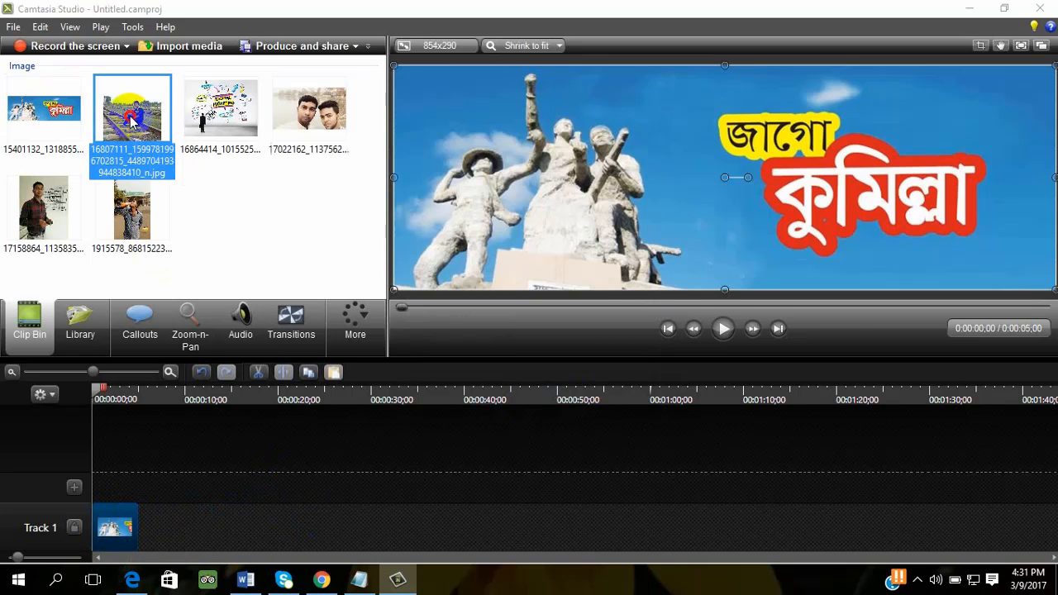
click(217, 102)
drag(240, 118, 206, 529)
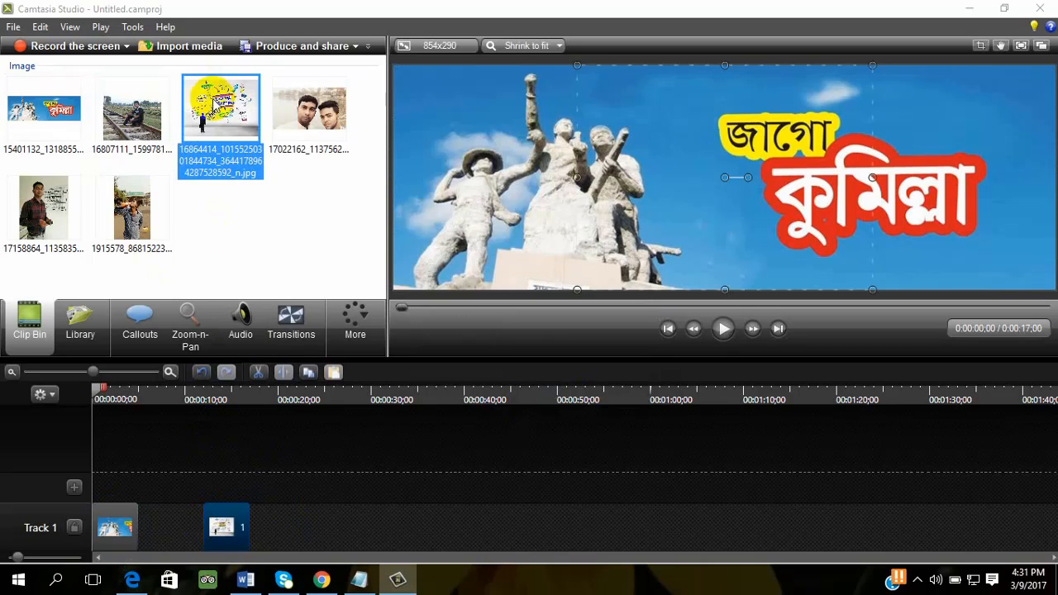
drag(218, 522, 147, 553)
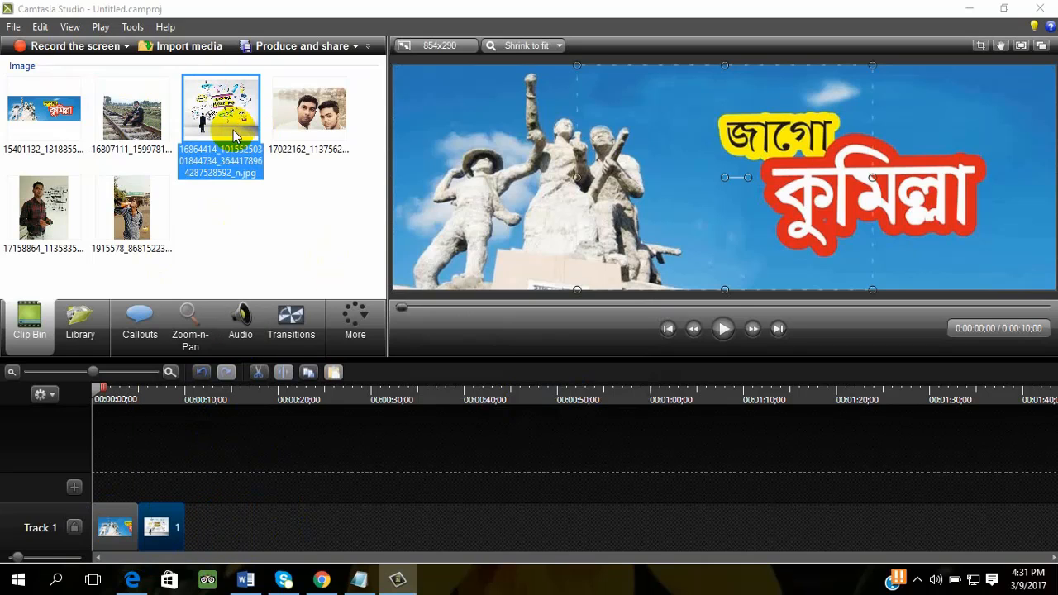
- Add the 17158864 image and the 17022162 image to Track 1, one after the other behind the existing clips
click(132, 211)
click(51, 214)
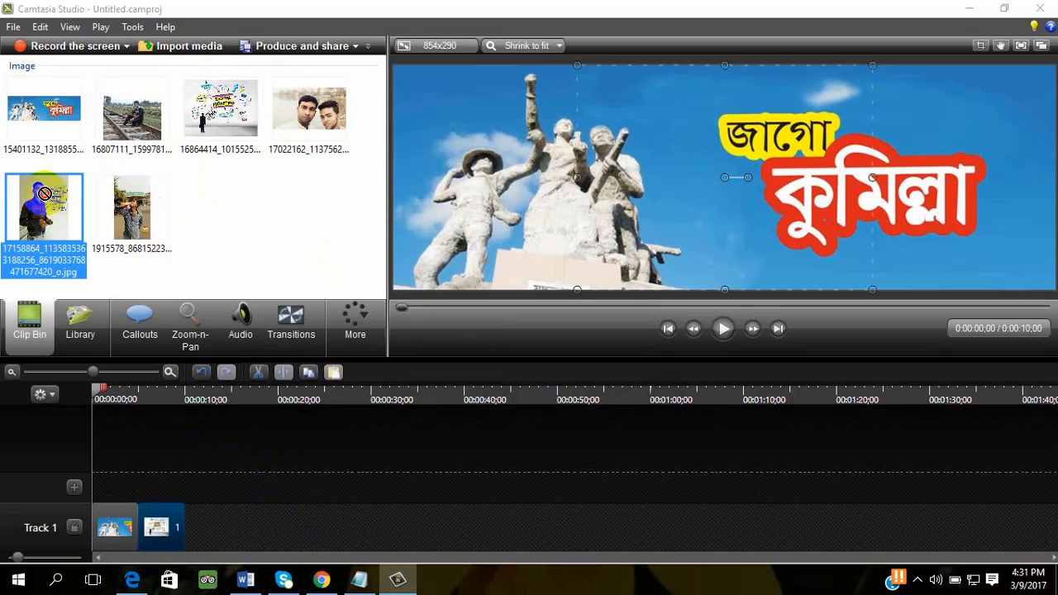
drag(45, 193, 213, 542)
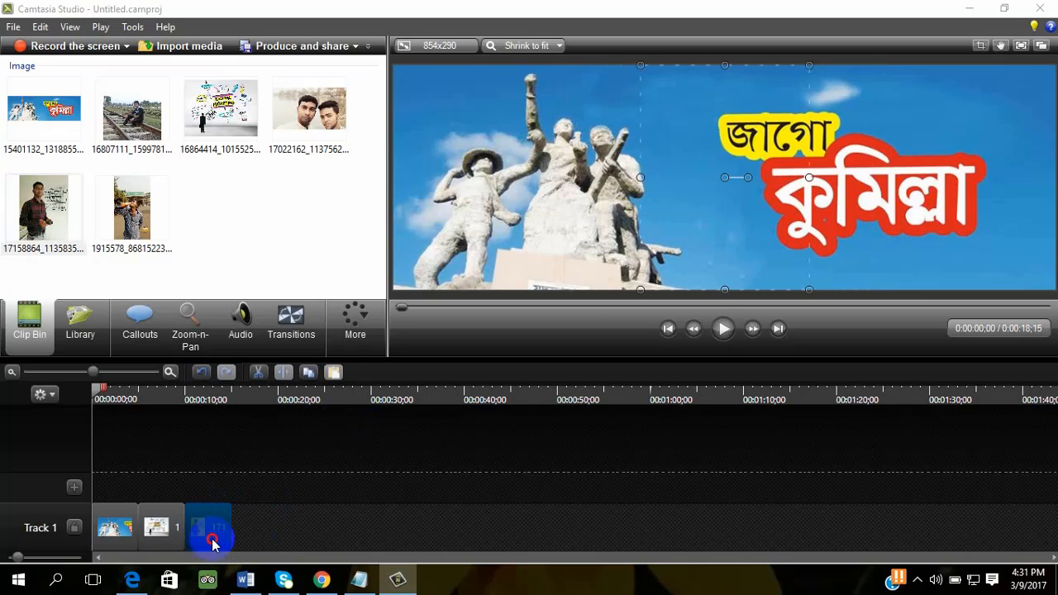
click(322, 122)
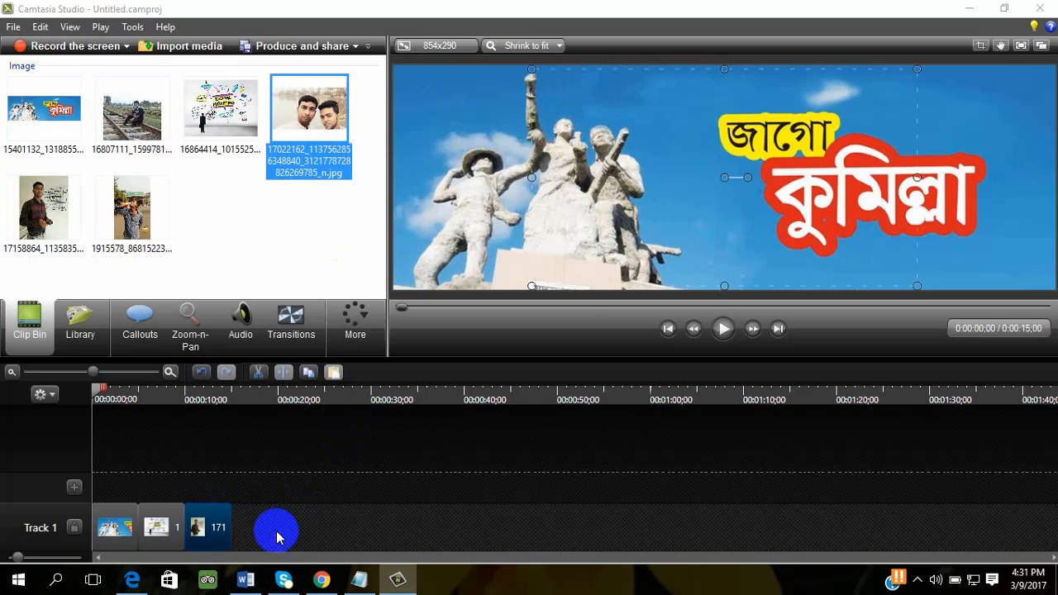
drag(277, 537, 253, 530)
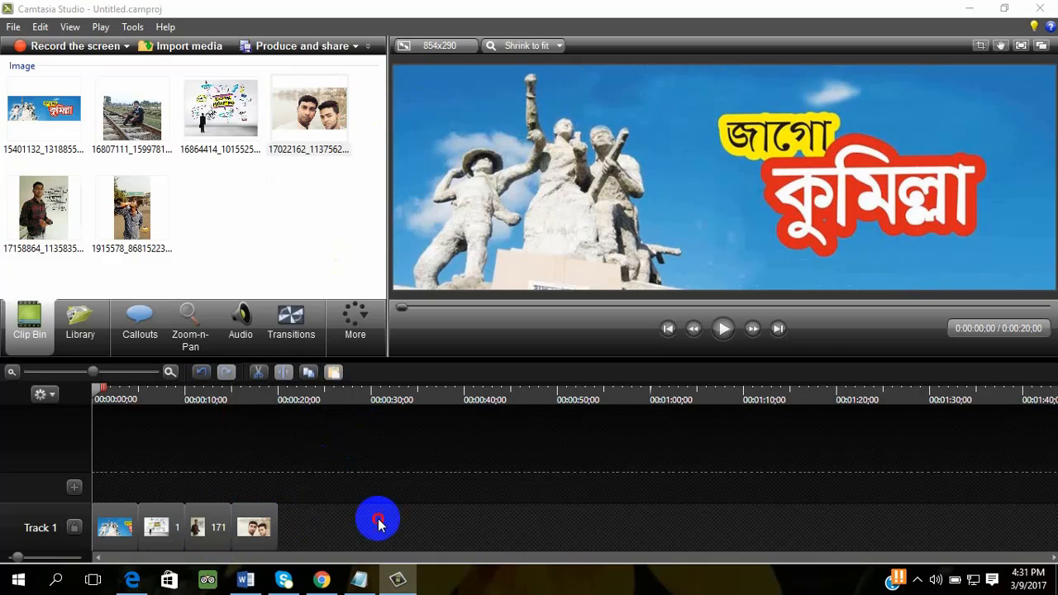
- Lengthen the 17022162 clip to about 9 seconds and move it to start at about 0:39 on Track 1
click(263, 529)
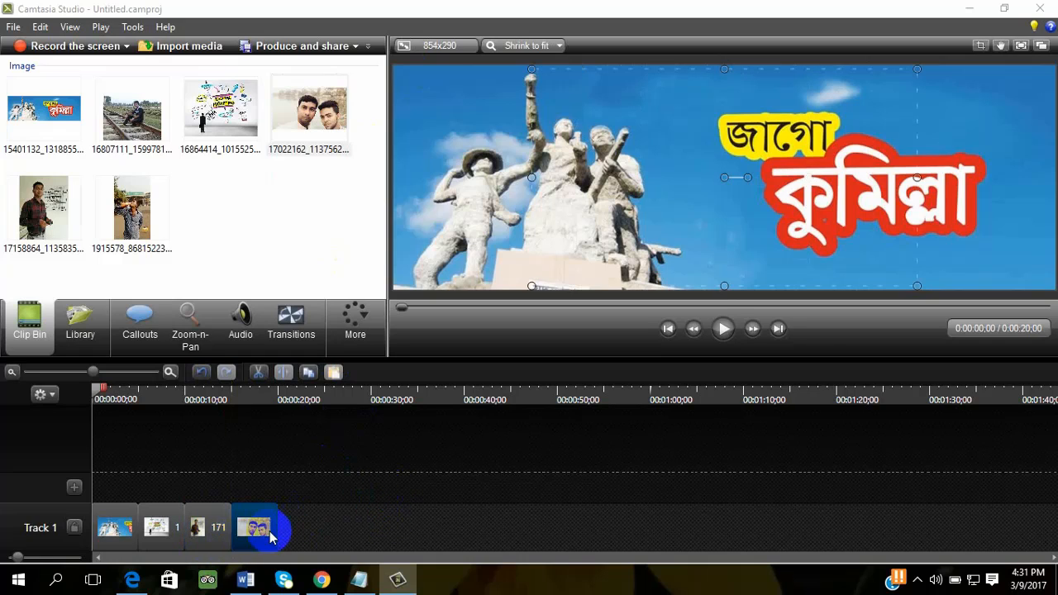
drag(278, 531, 314, 546)
drag(292, 529, 509, 533)
- Lengthen the 17158864 clip to about 23 seconds and move it directly against the 17022162 clip
click(220, 526)
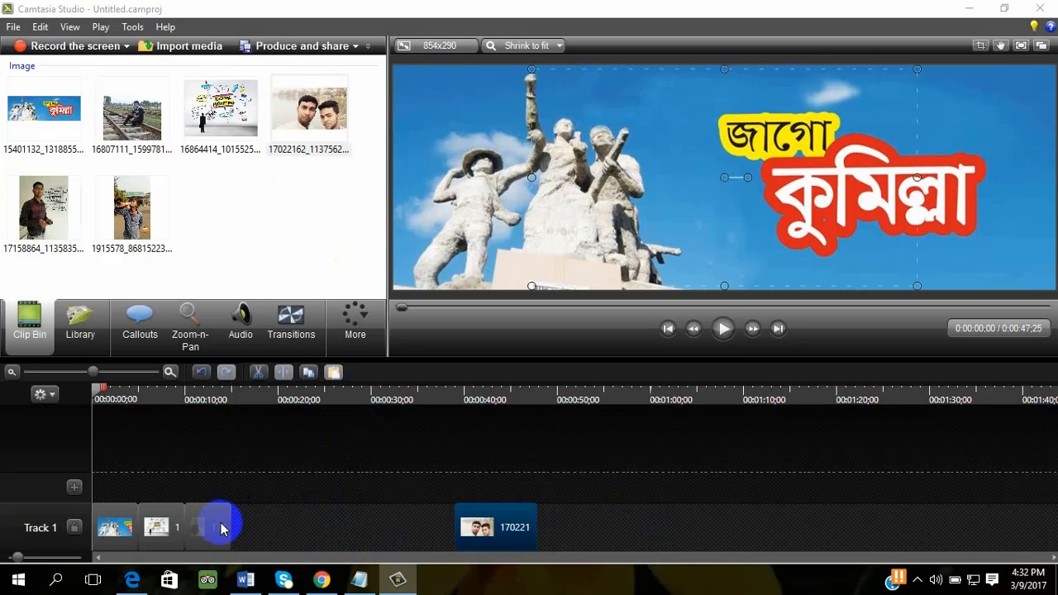
drag(231, 528, 396, 531)
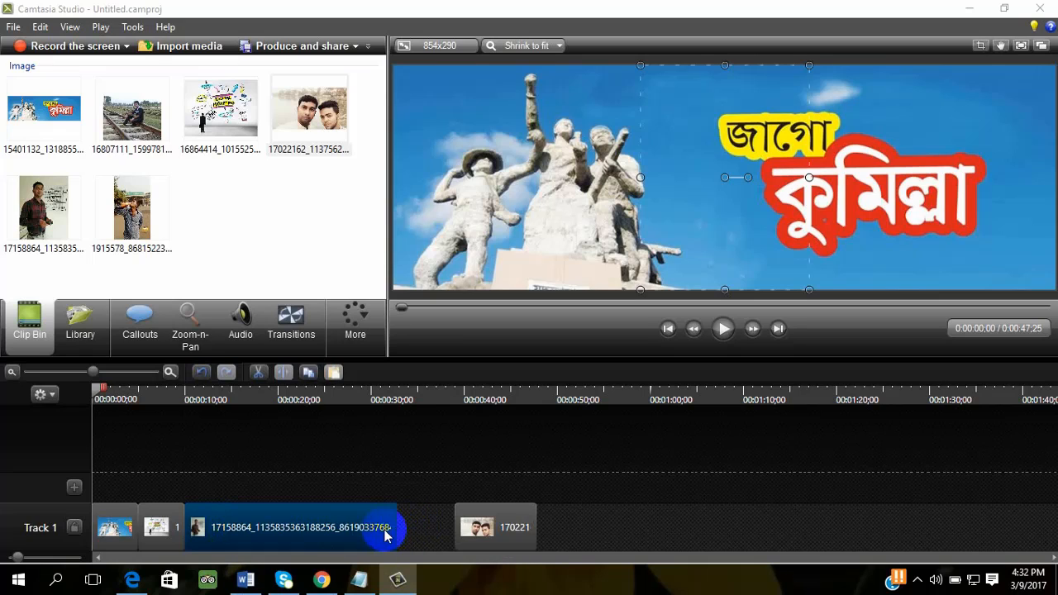
drag(317, 530, 340, 531)
- Lengthen the banner clip to about 7 seconds and the 16864414 clip to about 9 seconds, closing the gaps on Track 1
click(183, 528)
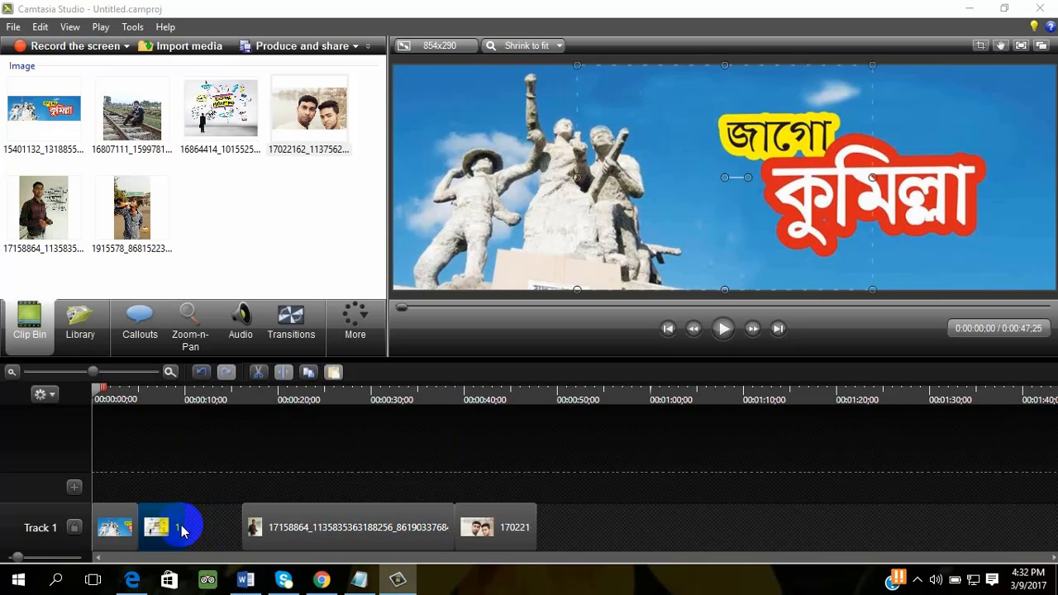
mouse_move(166, 525)
mouse_down()
mouse_move(228, 528)
mouse_move(156, 527)
mouse_up()
click(131, 526)
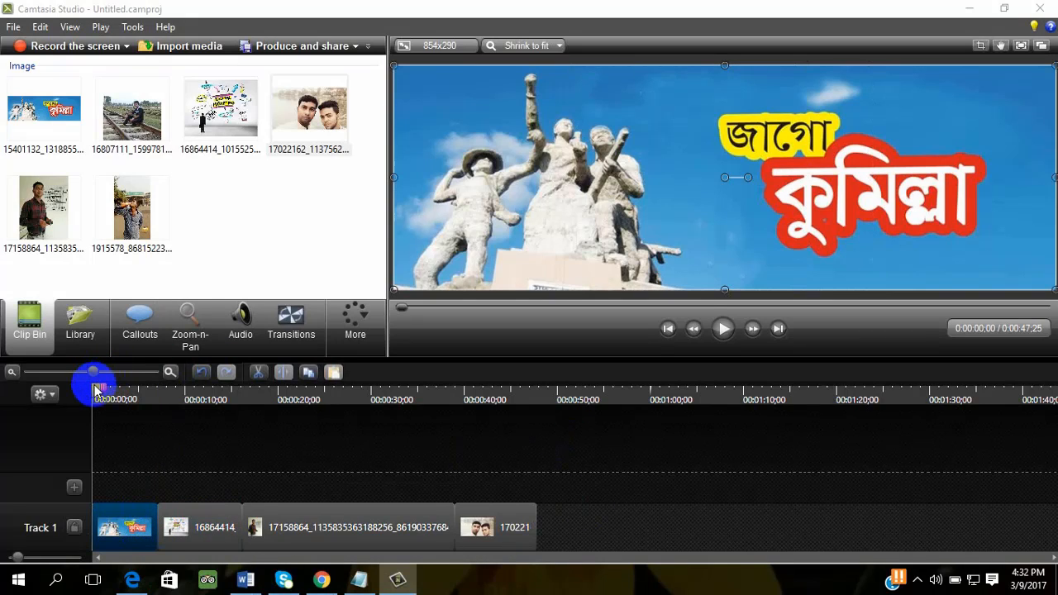
- Set the playhead to 01:00;03 and move the 17022162 clip so it ends there
drag(98, 390, 651, 397)
click(522, 531)
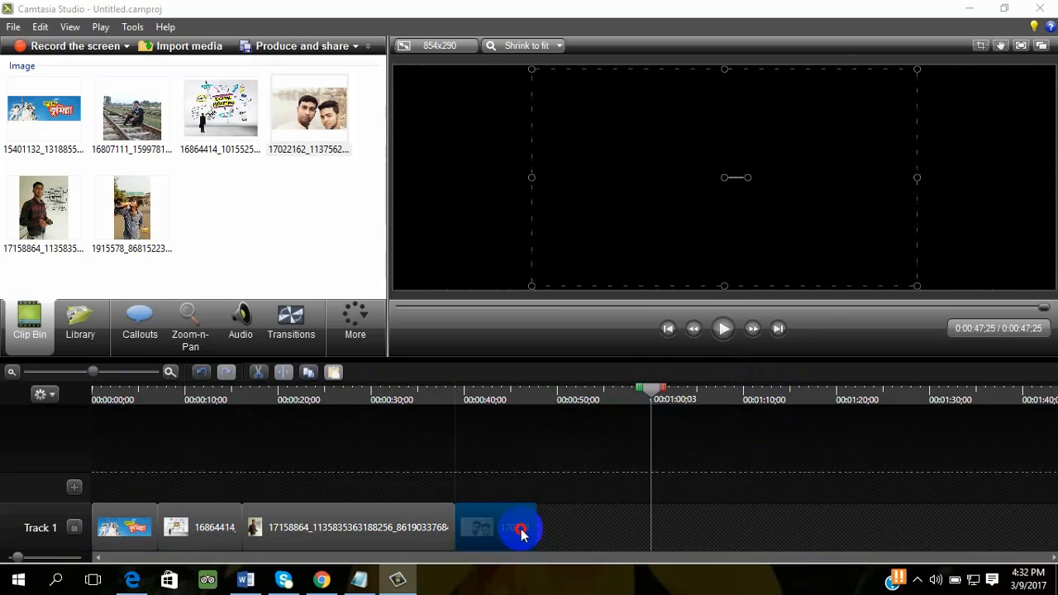
drag(524, 530, 638, 544)
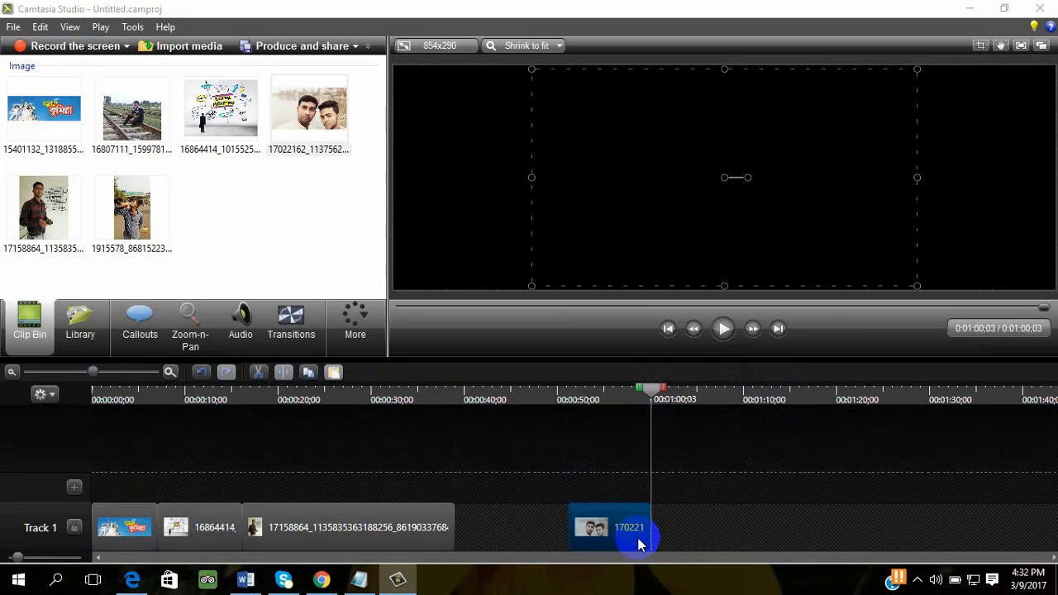
- Extend the start of the 17022162 clip back to about 0:44, keeping its end at the playhead
drag(568, 535, 501, 545)
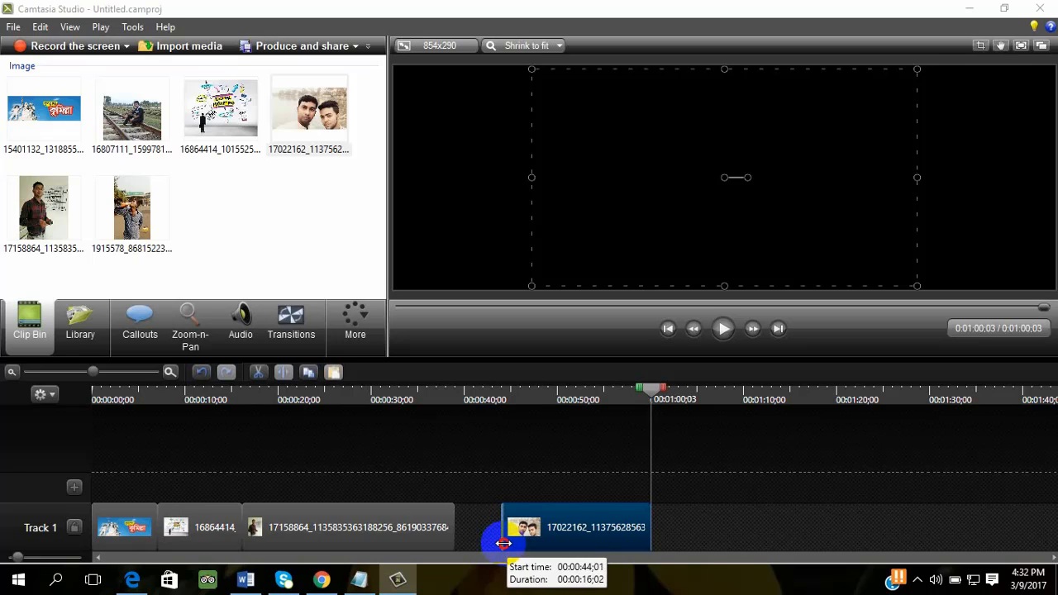
drag(504, 543, 502, 544)
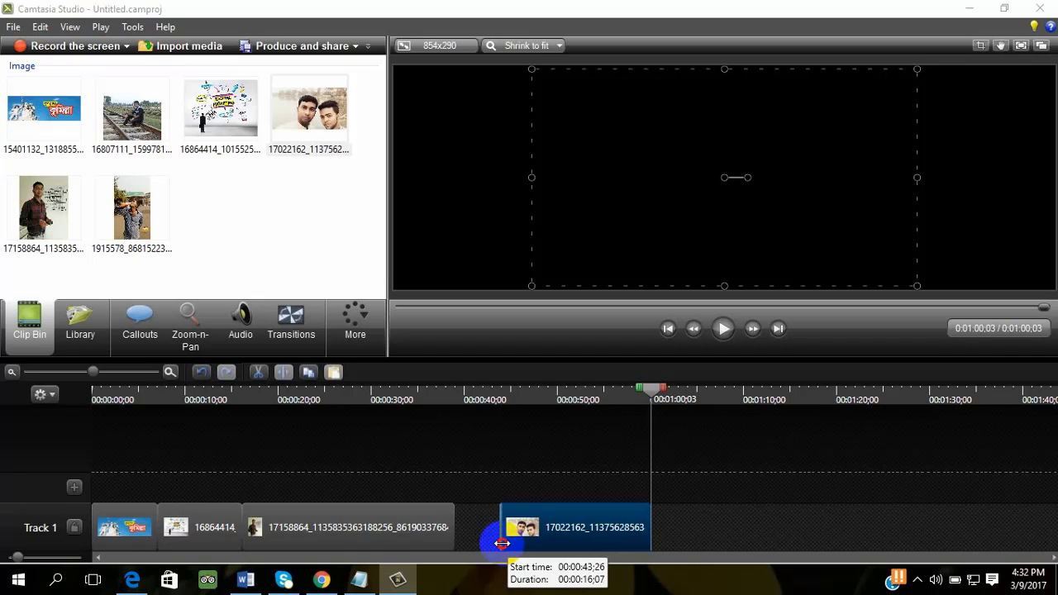
drag(502, 544, 500, 544)
- Move the 17158864 clip against the last clip and trim its start to about 0:28
drag(414, 518, 460, 513)
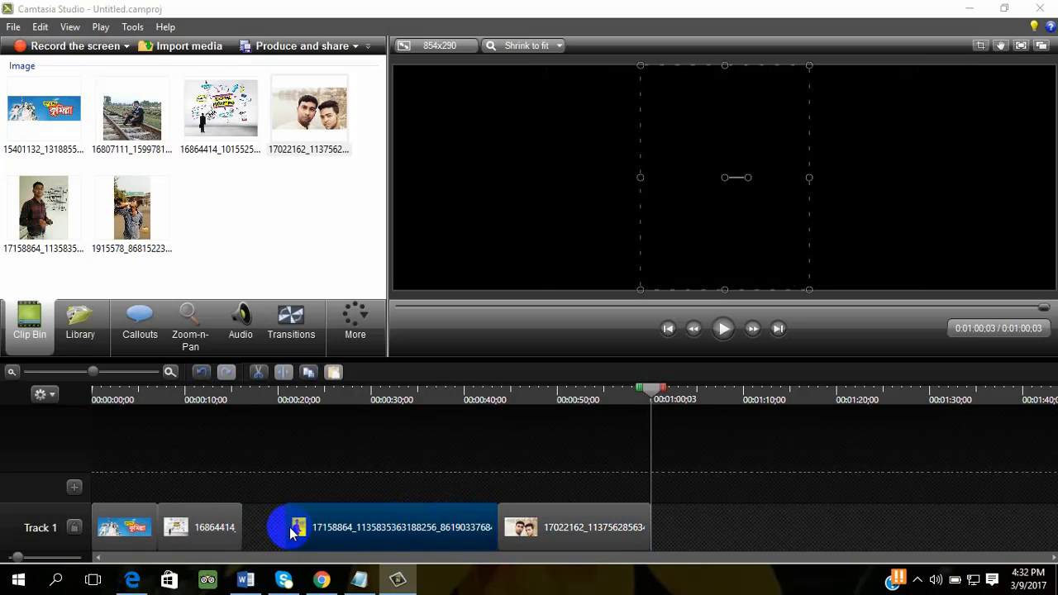
drag(281, 529, 357, 535)
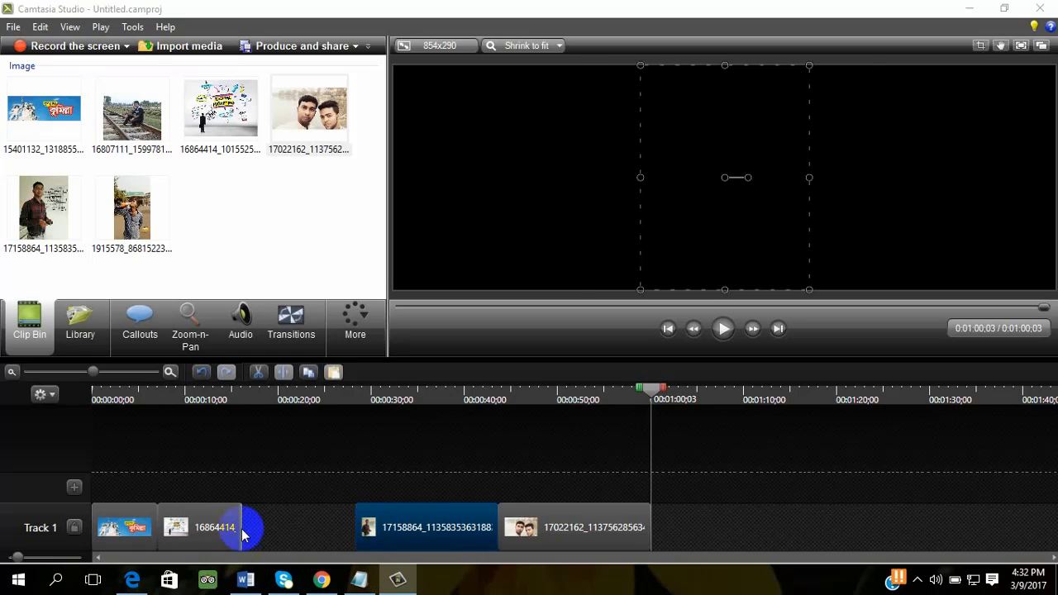
- Move the 16864414 clip to start at about 0:18 and trim the start of the 17158864 clip to about 0:34
drag(212, 532, 308, 532)
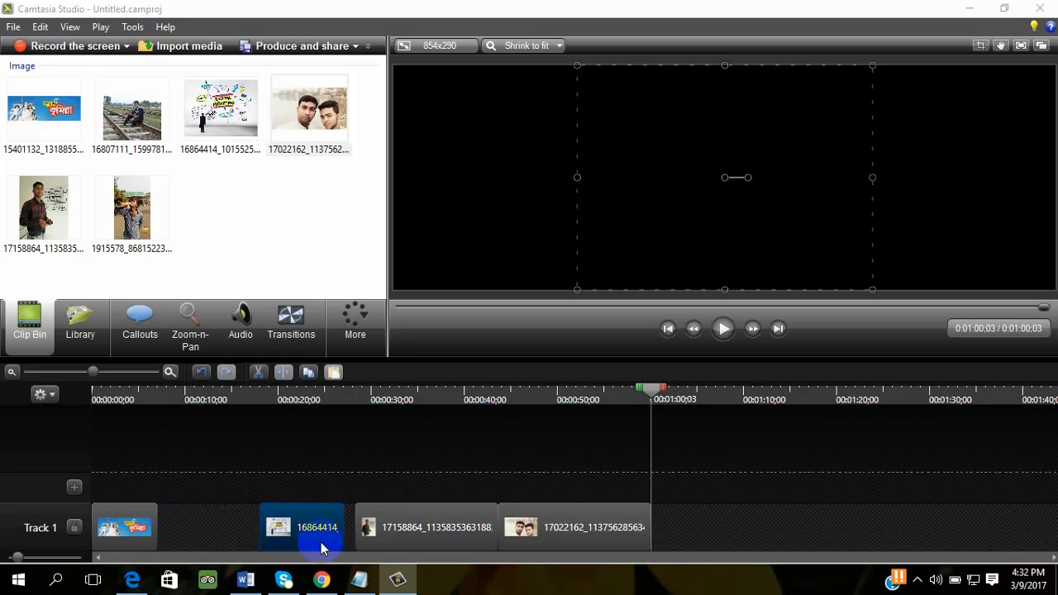
click(362, 527)
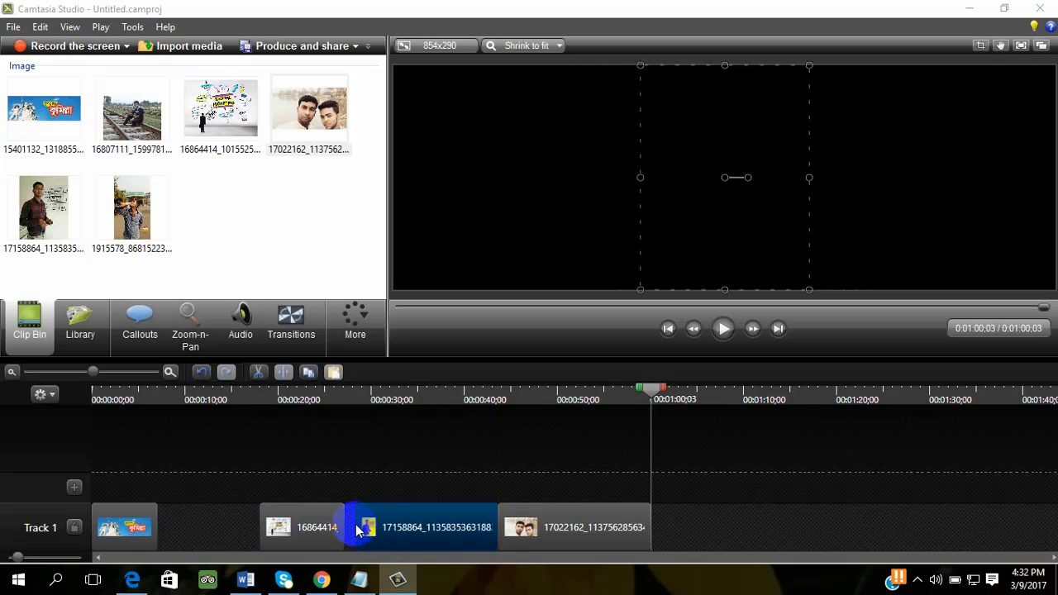
drag(357, 528, 407, 531)
- Trim the start of the last clip to about 0:51 and move the 17158864 clip directly against it
click(525, 536)
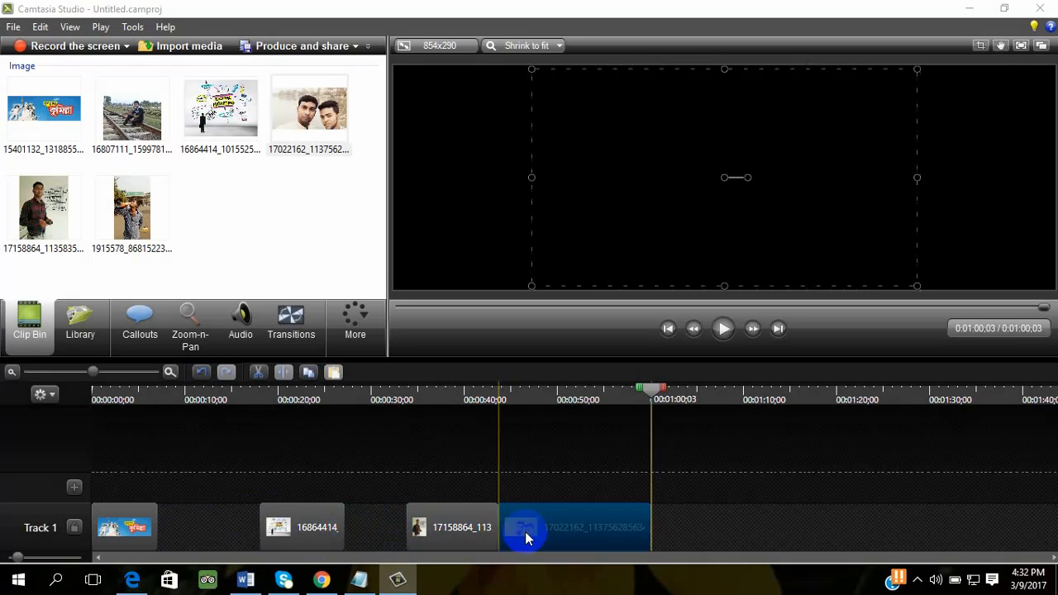
drag(499, 521, 532, 537)
- Move the 16864414 clip directly against the 17158864 clip and extend its start back to about 0:22
click(343, 528)
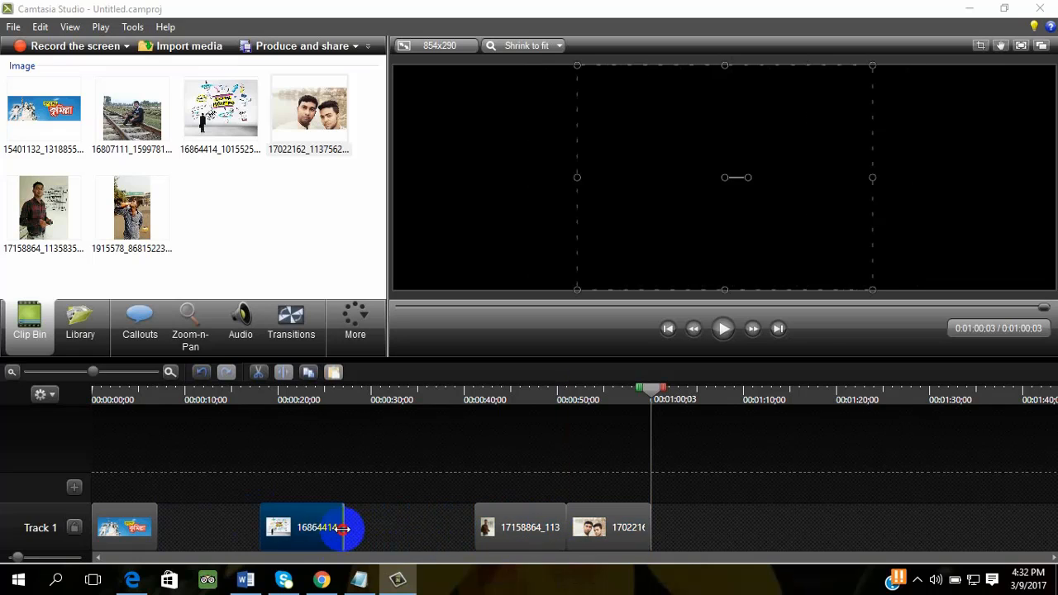
drag(331, 533, 451, 539)
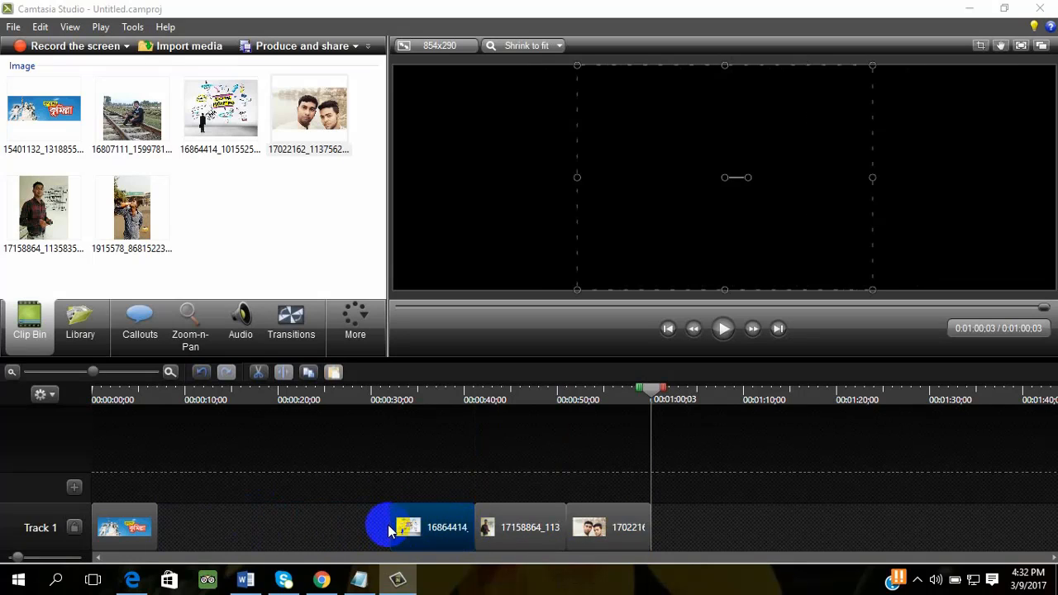
drag(386, 527, 298, 529)
- Extend the end of the 15401132 clip to about 0:22 so it meets the 16864414 clip
click(125, 533)
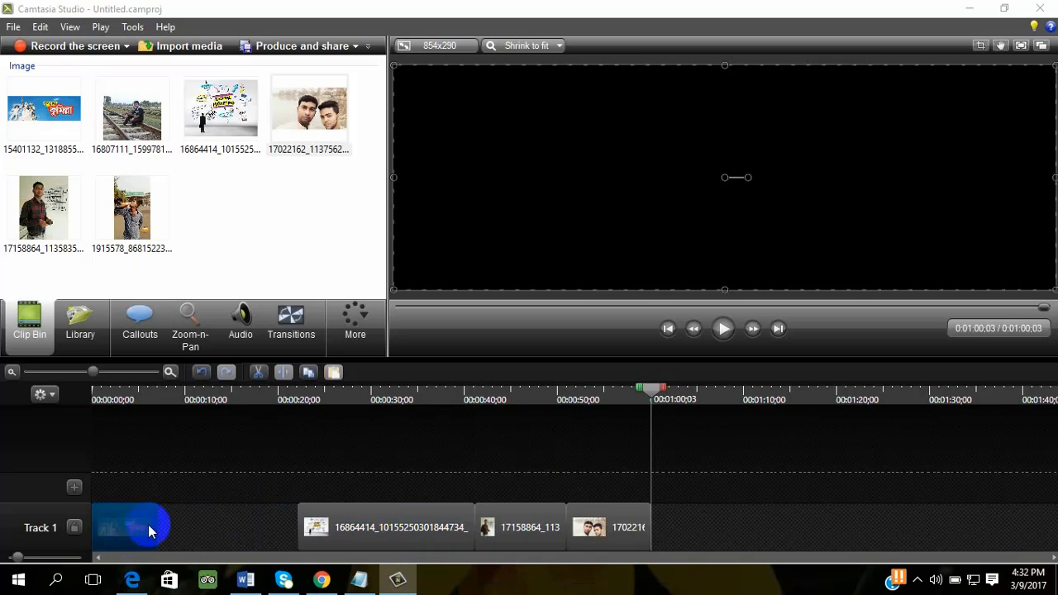
drag(158, 523, 298, 525)
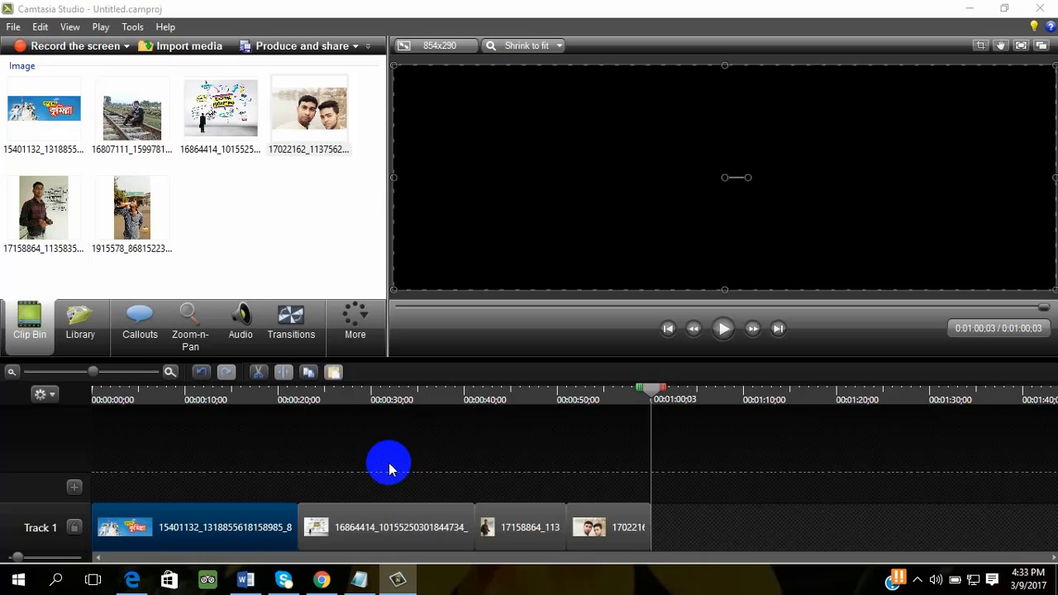
click(331, 451)
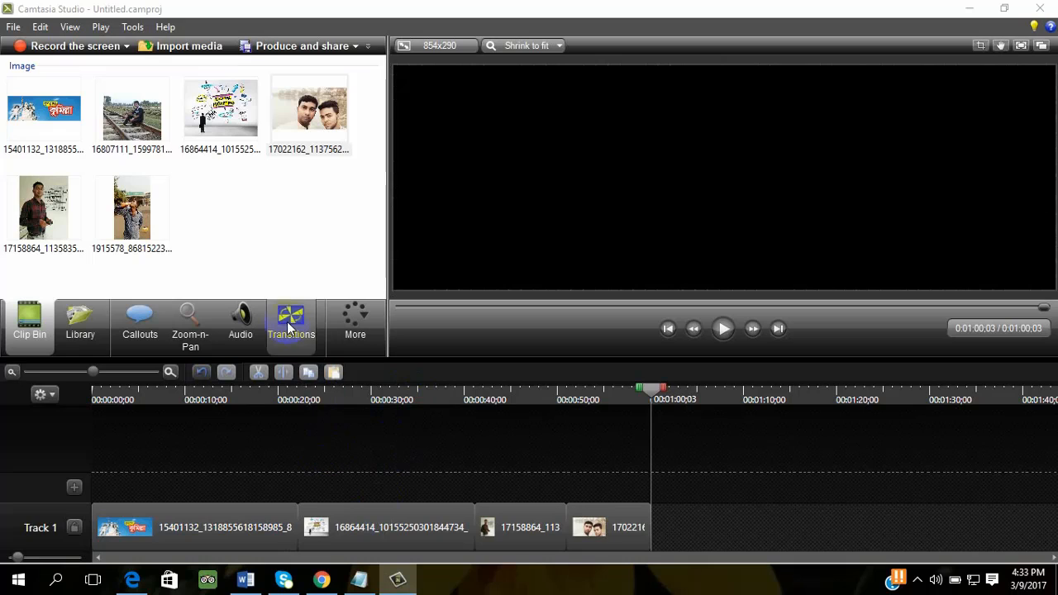
- Add a Cube rotate transition between the 15401132 and 16864414 clips on Track 1
click(296, 336)
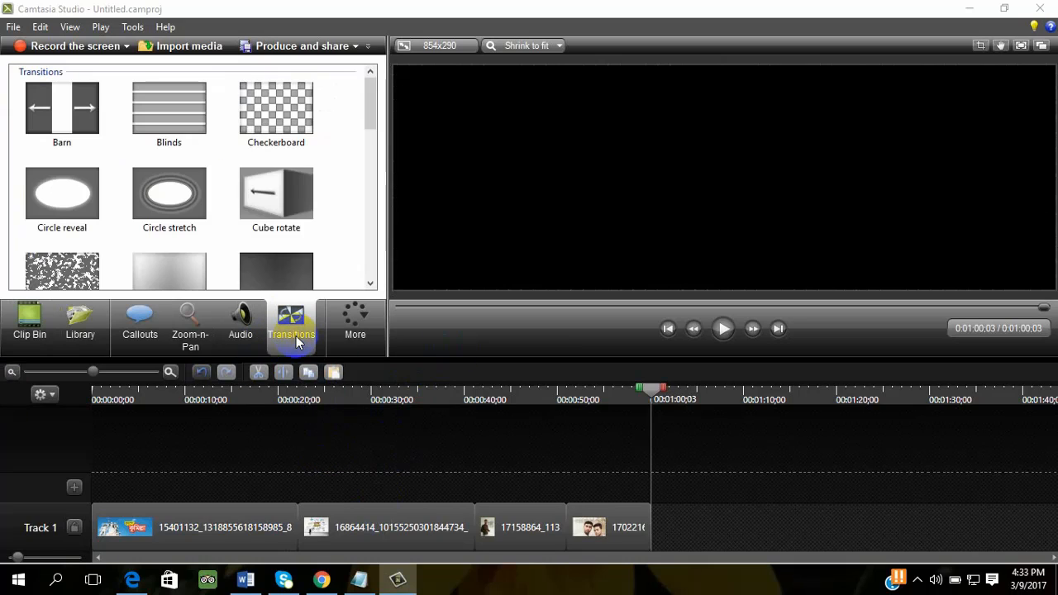
click(166, 214)
scroll(261, 203, down, 3)
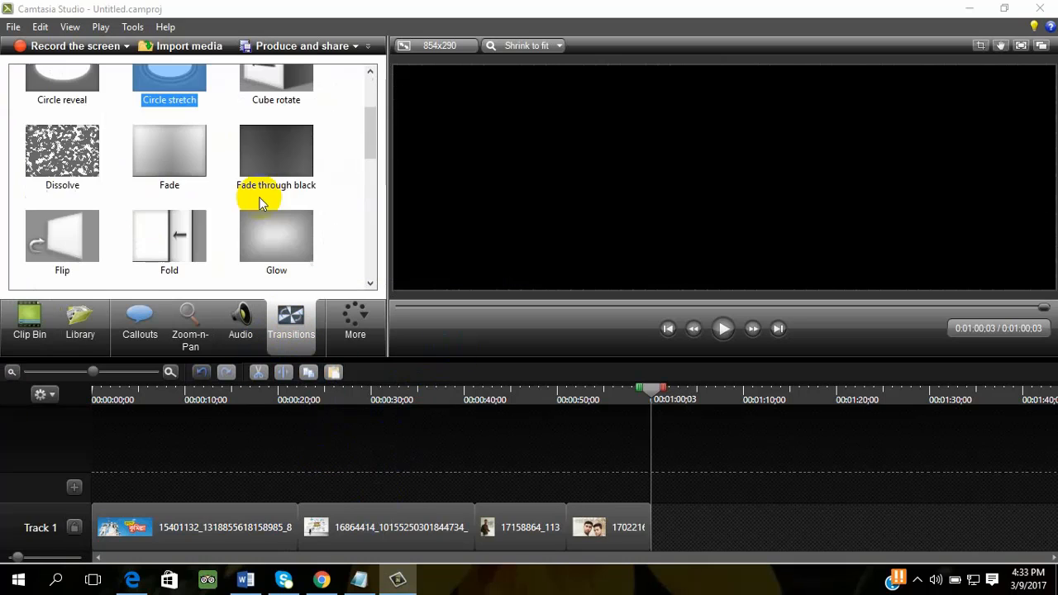
scroll(256, 223, down, 3)
scroll(255, 234, up, 6)
click(277, 197)
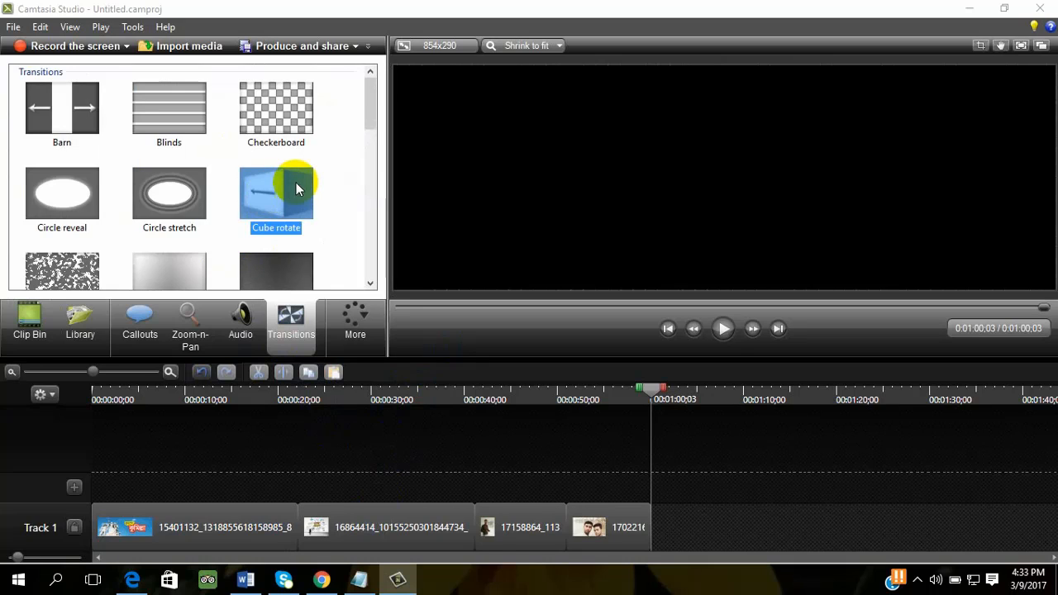
drag(296, 188, 322, 527)
- Play the video from the beginning and again from just before the Cube rotate transition
drag(669, 396, 12, 465)
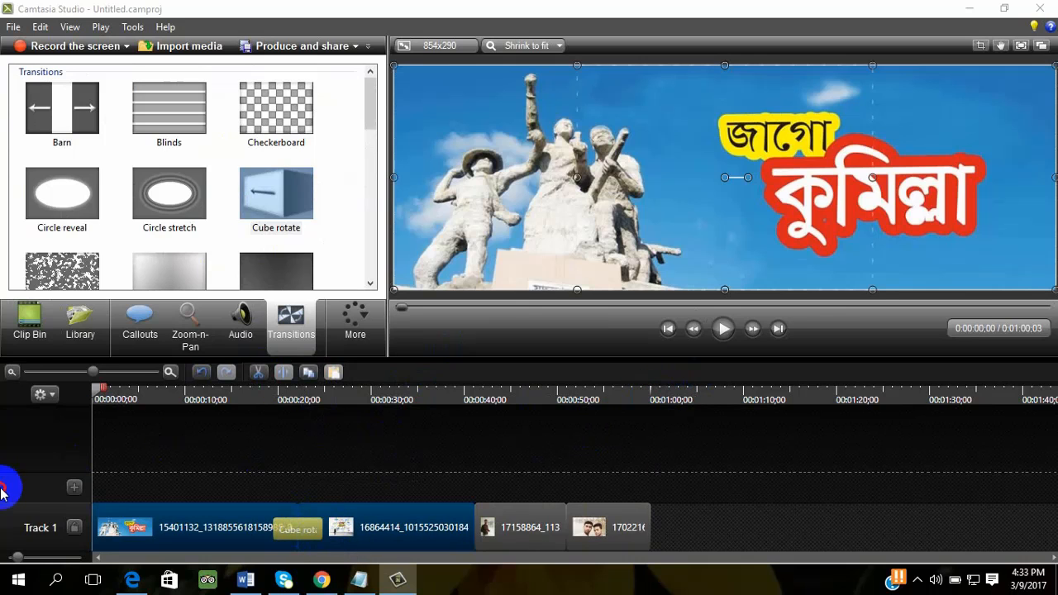
click(724, 330)
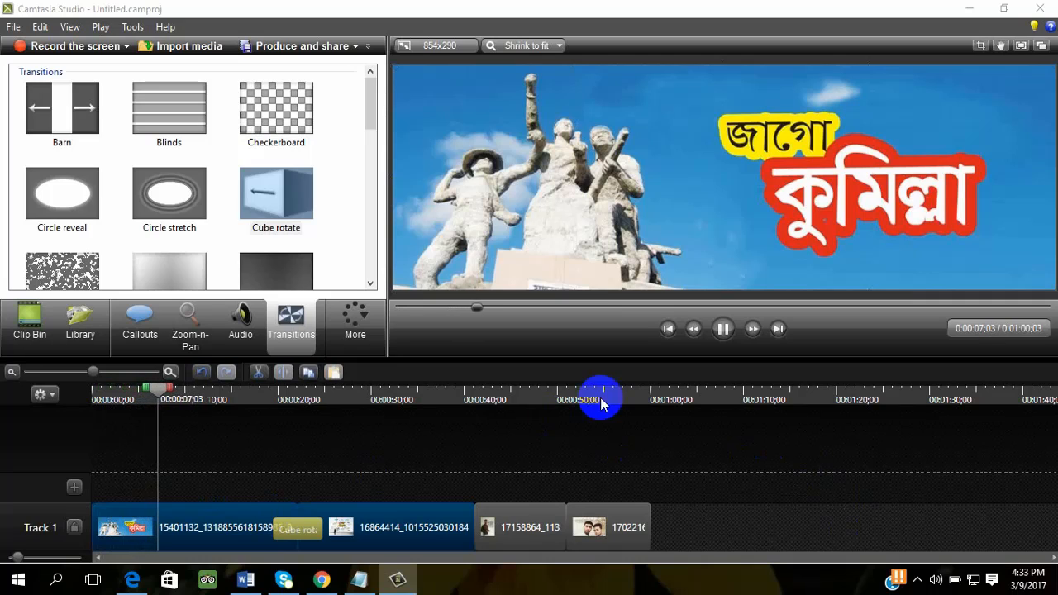
drag(156, 383, 289, 419)
click(725, 330)
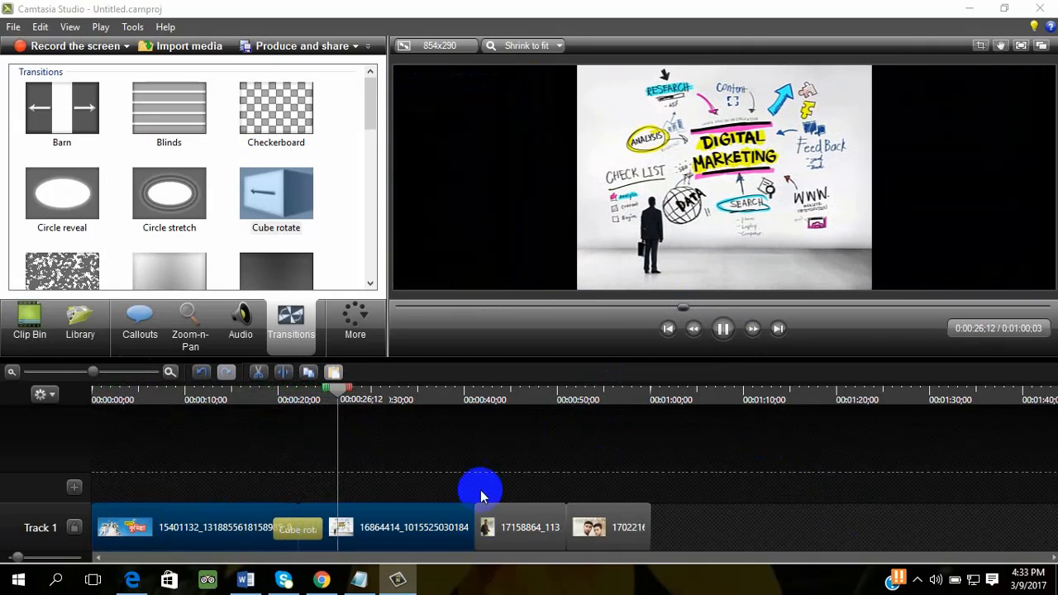
click(724, 329)
- Add a Flip transition between the 16864414 and 17158864 clips and widen it to about 8 seconds
click(487, 537)
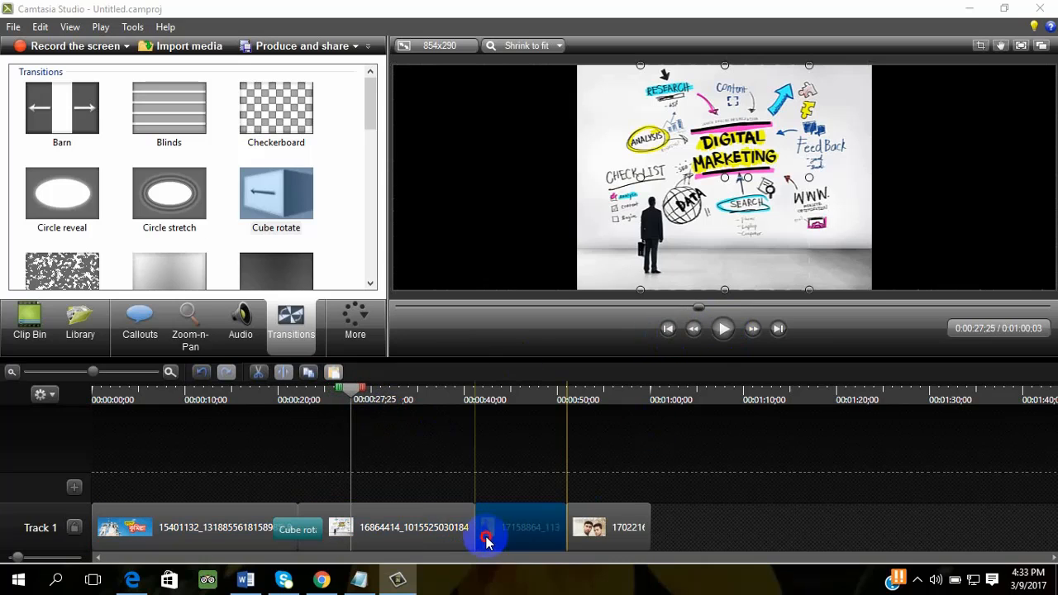
click(471, 543)
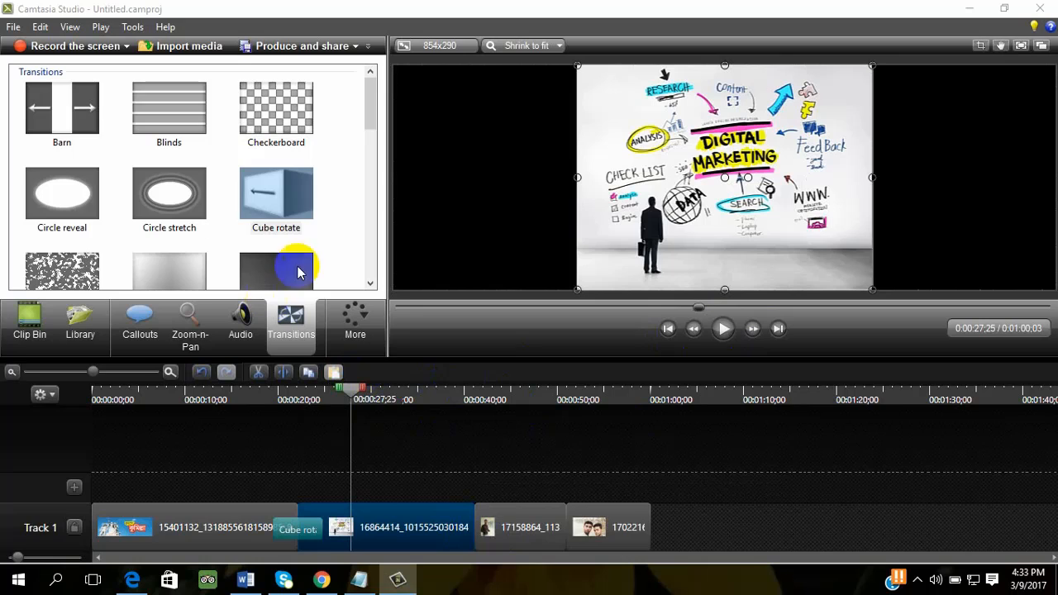
drag(385, 124, 373, 165)
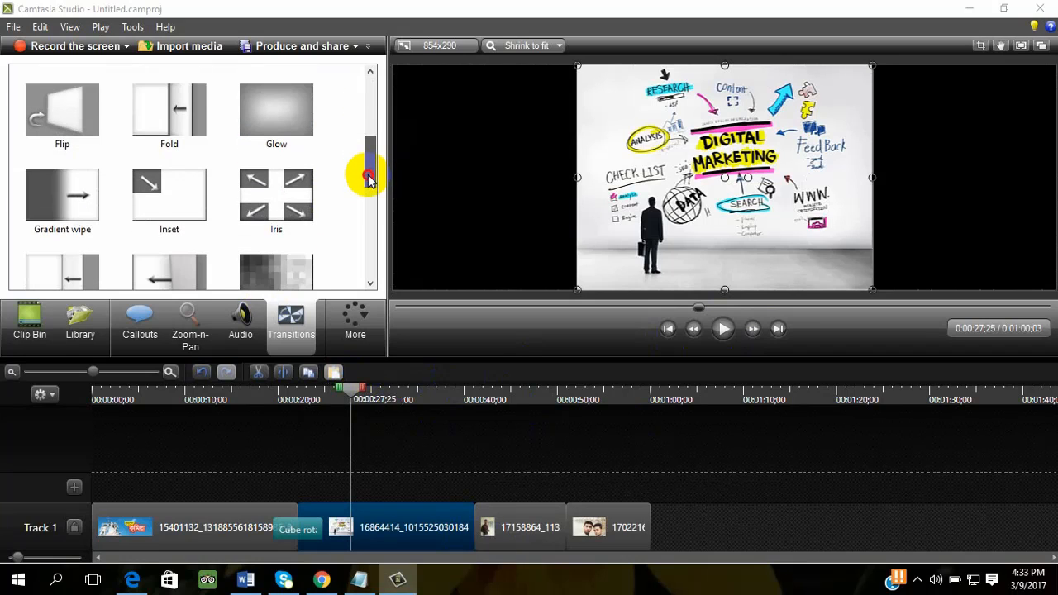
mouse_move(62, 112)
mouse_down()
mouse_move(50, 124)
mouse_move(363, 535)
mouse_move(477, 546)
mouse_up()
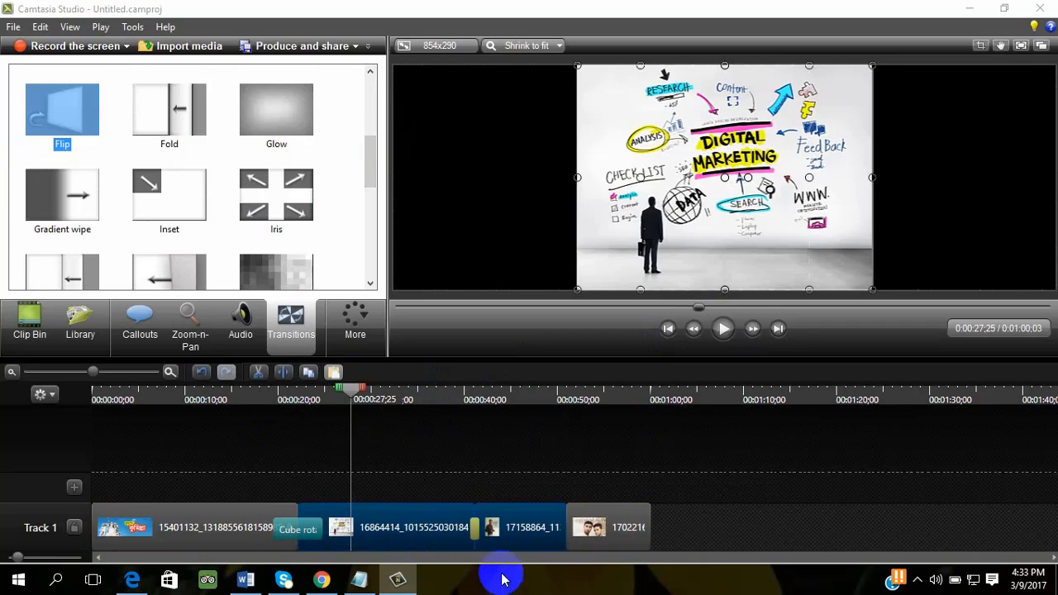
click(475, 527)
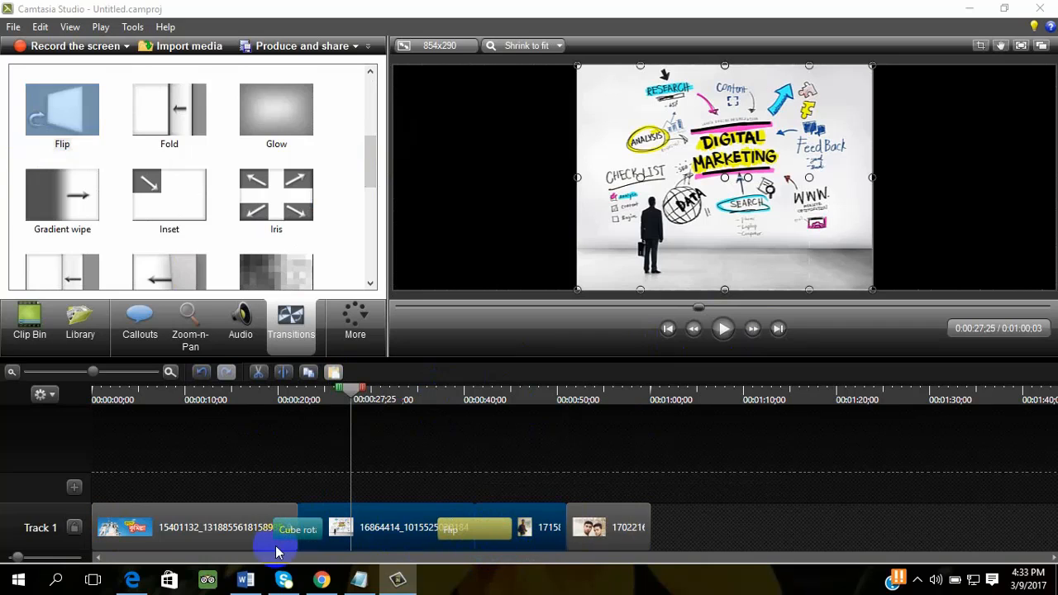
- Split the 15401132 clip at 0:00:12;10
click(176, 536)
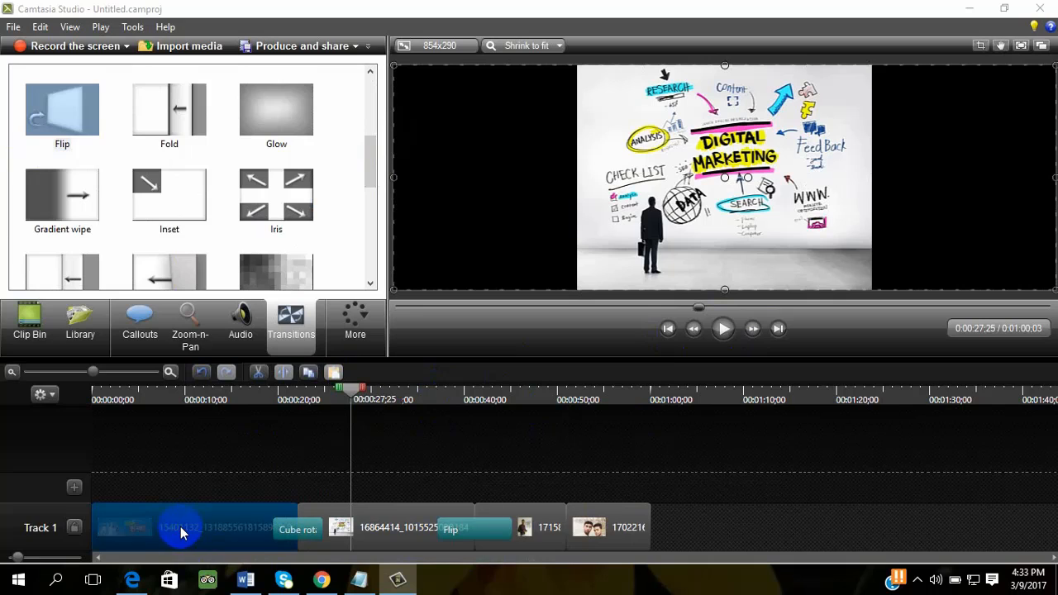
drag(362, 399, 220, 428)
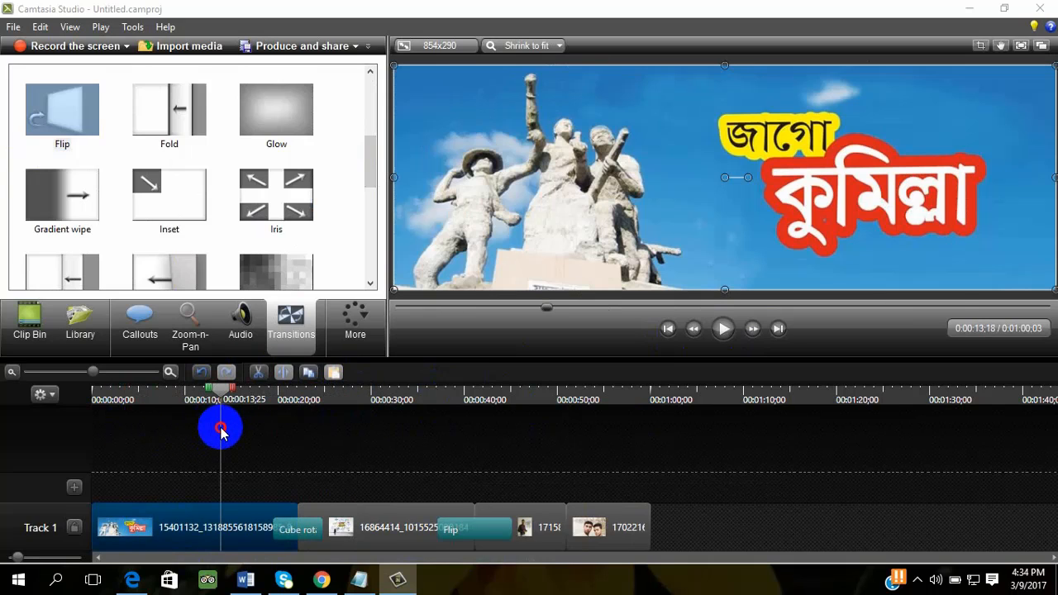
click(191, 527)
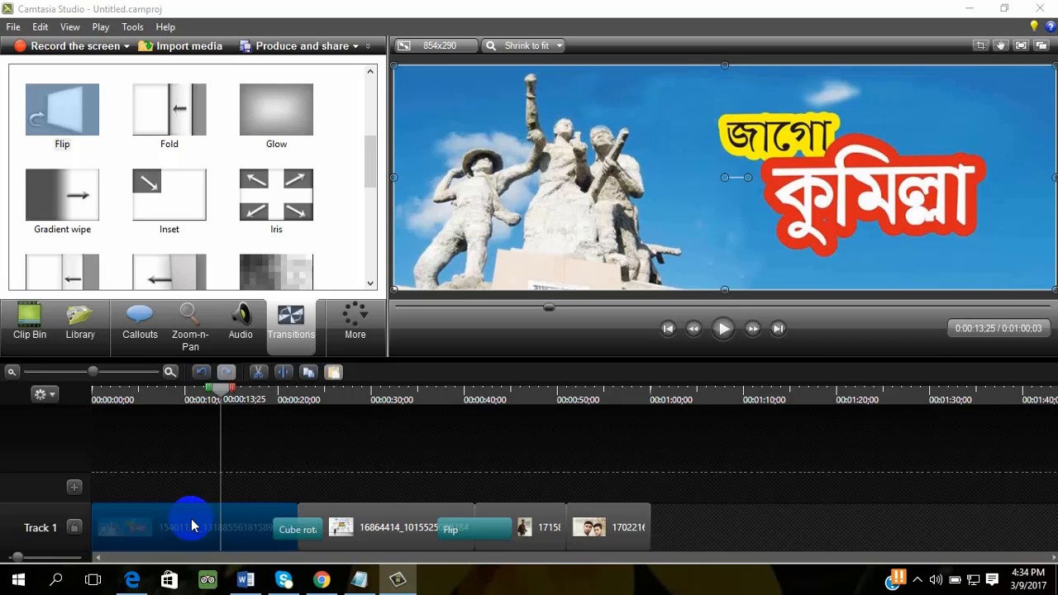
mouse_move(220, 394)
mouse_down()
mouse_move(189, 390)
mouse_move(207, 389)
mouse_up()
click(284, 376)
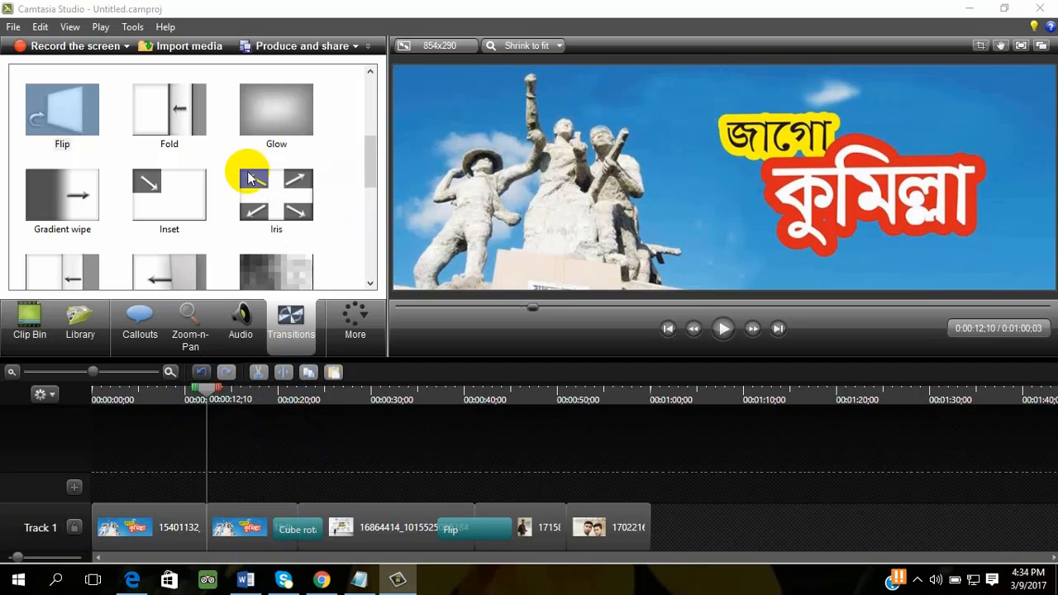
- Add a Radial wipe transition at the cut between the two 15401132 pieces and widen it to about 4.5 seconds
click(276, 197)
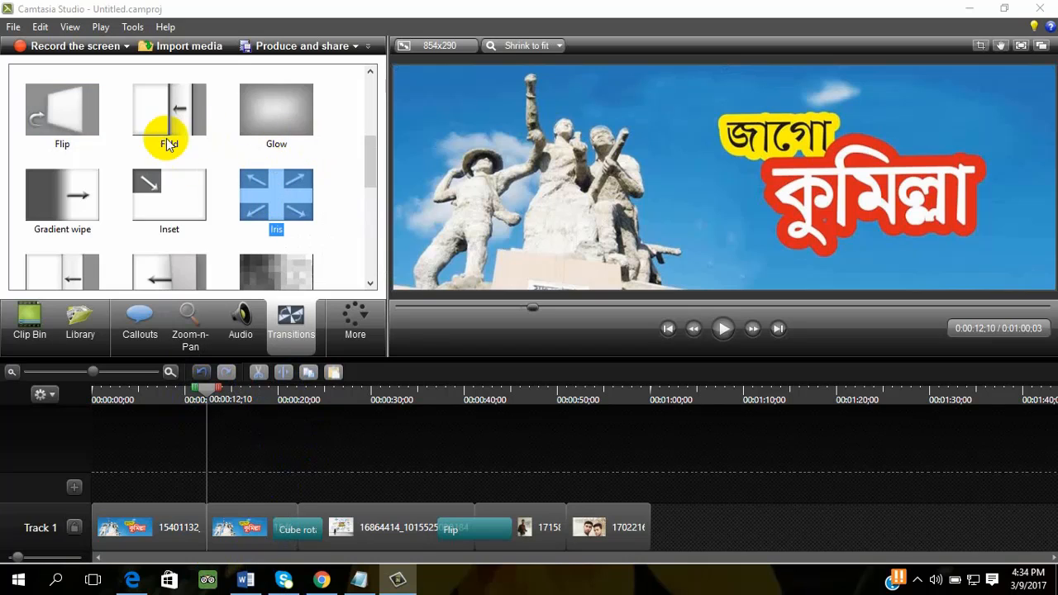
scroll(141, 223, down, 3)
drag(180, 238, 208, 539)
mouse_move(210, 531)
mouse_down()
mouse_move(237, 536)
mouse_move(227, 537)
mouse_up()
- Play the video from the beginning through the Radial wipe and Cube rotate transitions
drag(206, 389, 28, 415)
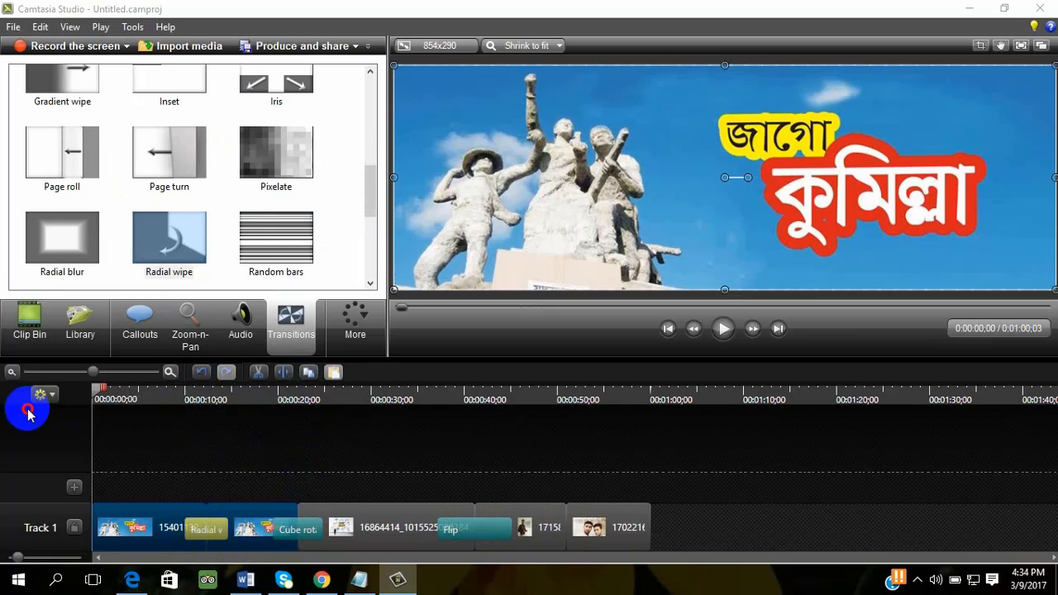
click(726, 331)
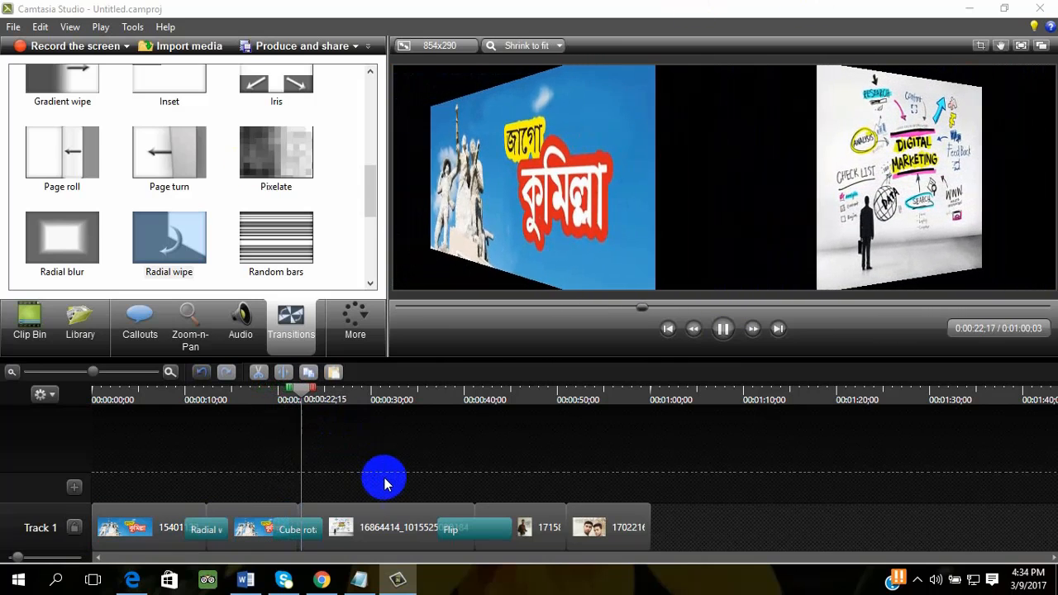
- Delete the Radial wipe transition at the cut in the 15401132 clip
drag(303, 396, 219, 484)
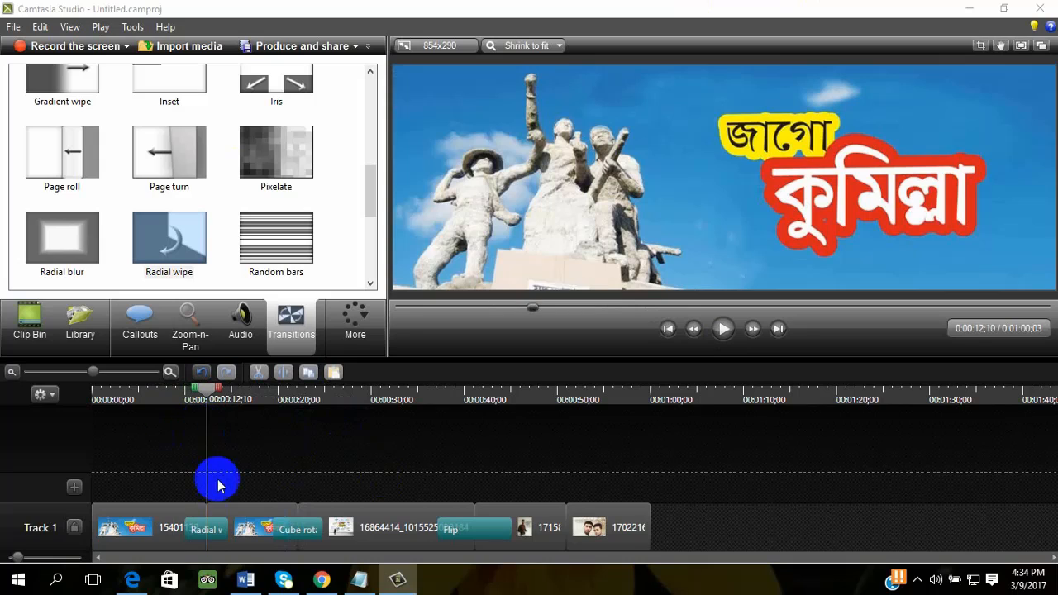
click(208, 534)
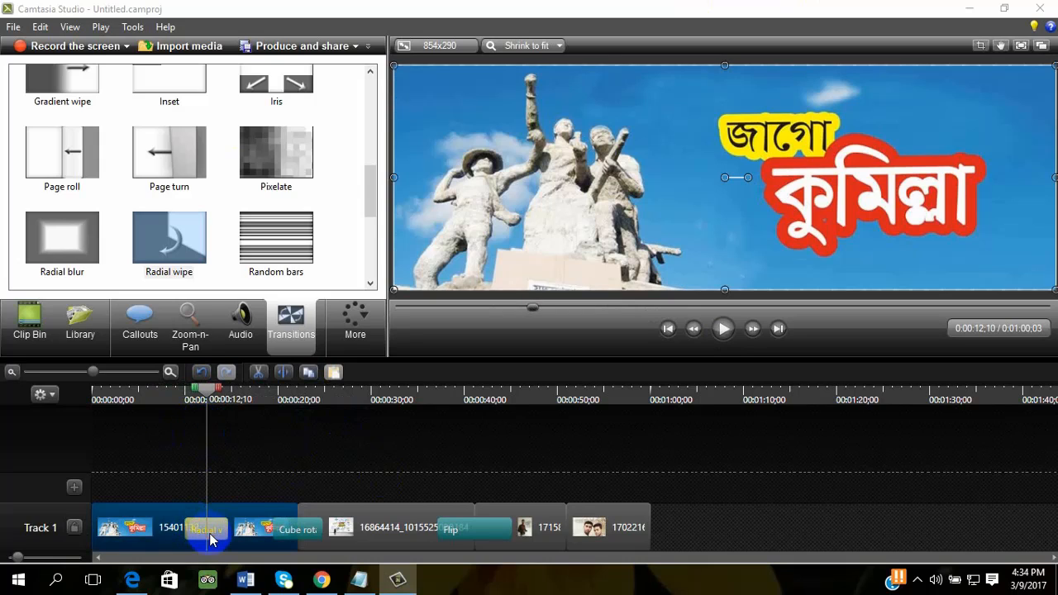
key(Delete)
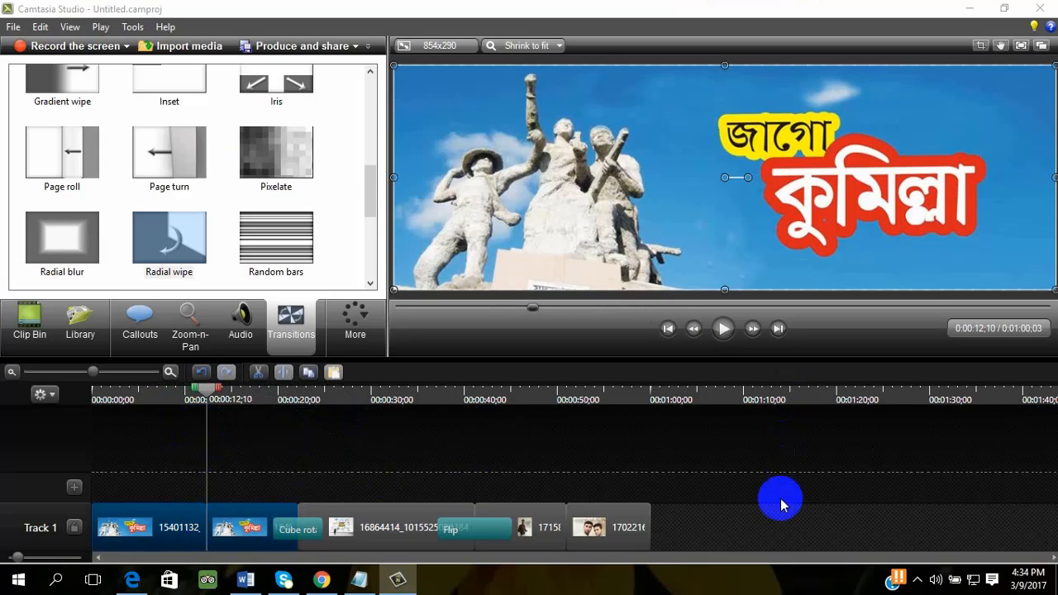
- Shift the second 15401132 piece and all following clips to start at about 0:19 and try to add a Wheel transition before them
drag(248, 540, 313, 528)
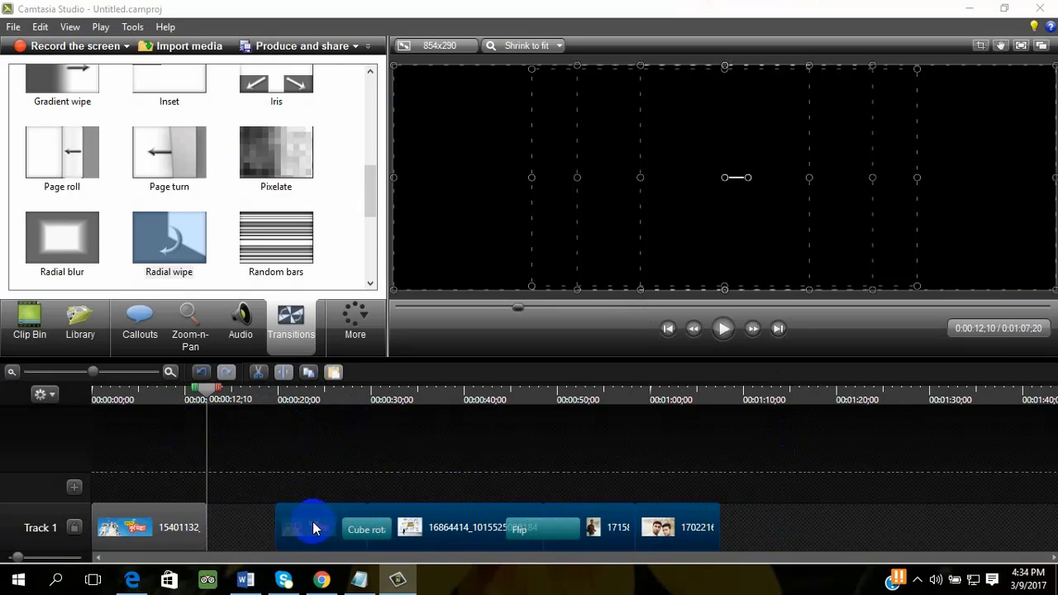
click(751, 498)
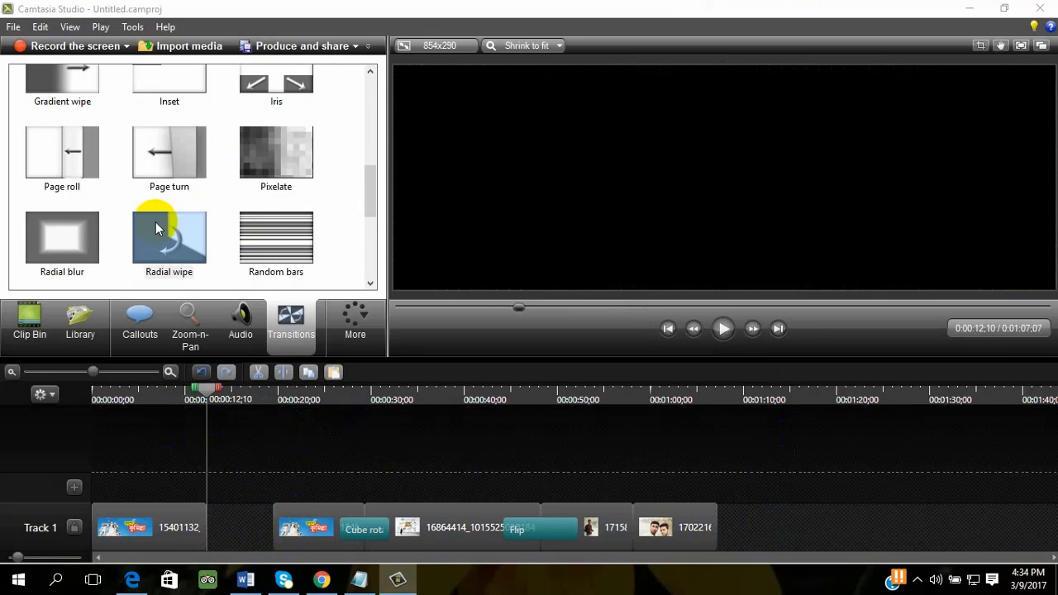
click(197, 155)
scroll(300, 175, down, 3)
scroll(239, 239, up, 3)
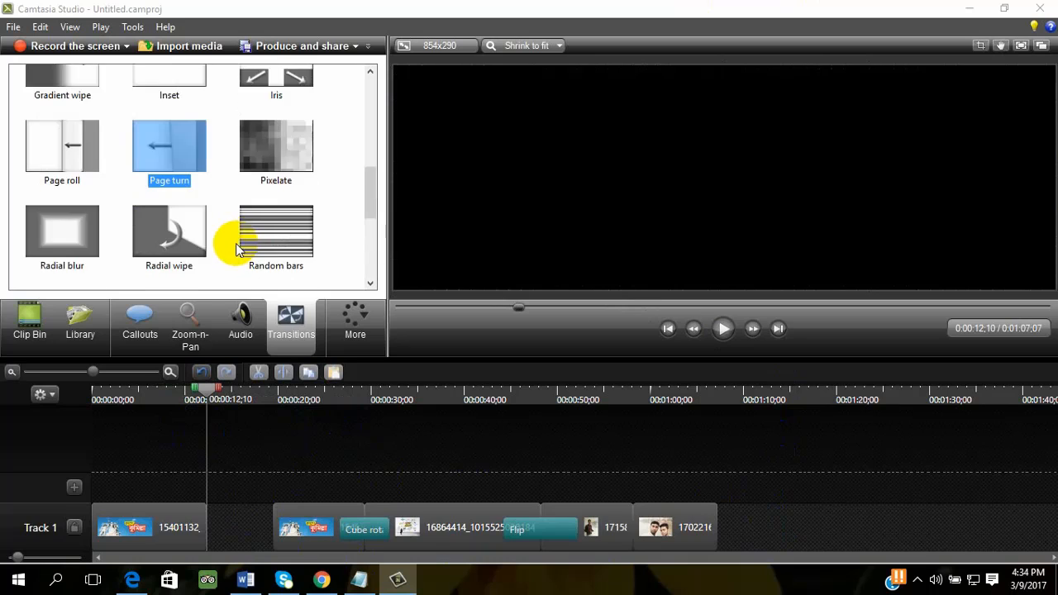
scroll(207, 256, down, 3)
click(169, 231)
drag(169, 232, 265, 521)
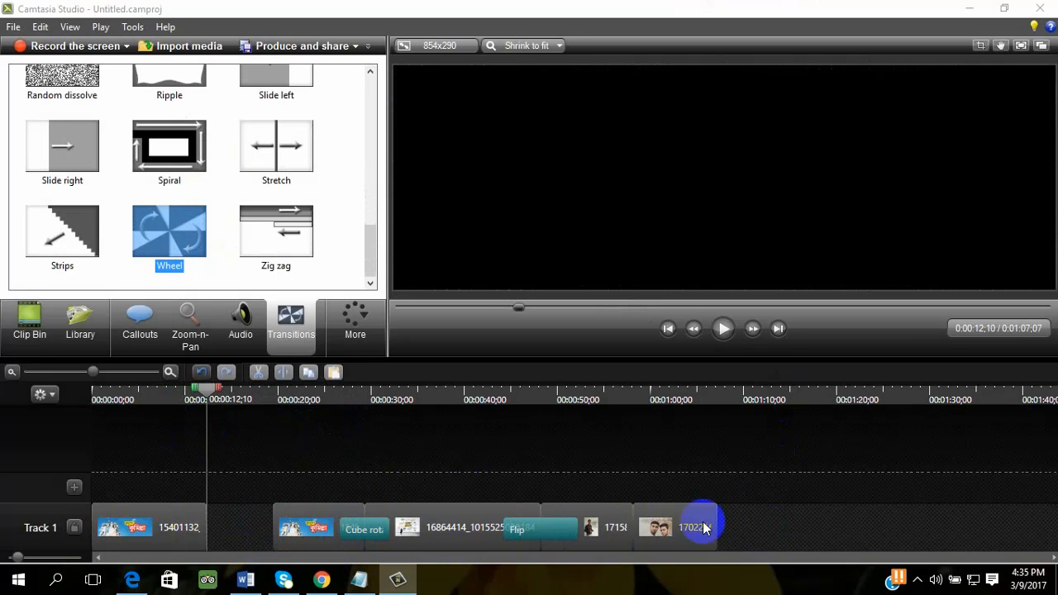
- Move the shifted clips back against the first 15401132 piece and add a Wheel transition at that cut
drag(728, 522, 250, 546)
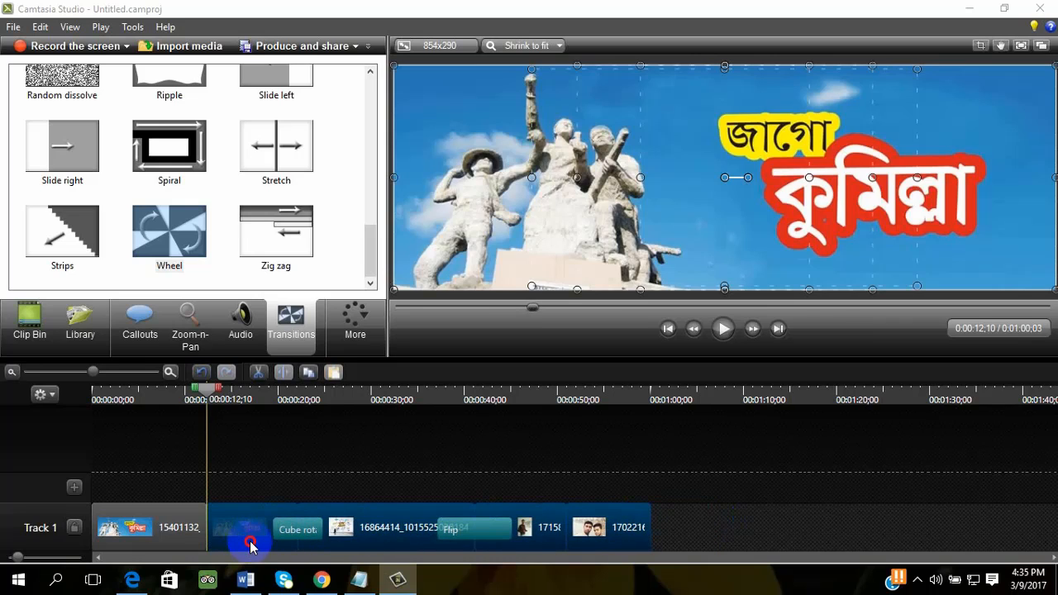
drag(169, 225, 230, 531)
click(305, 449)
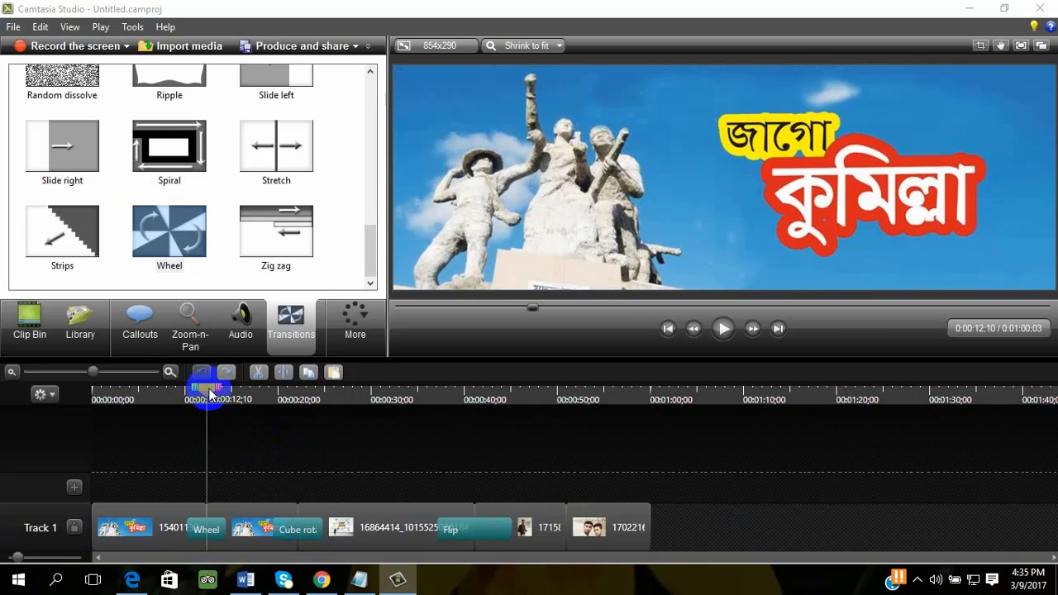
- Delete the Wheel transition between the two 15401132 pieces and select the first piece
drag(211, 394, 166, 437)
click(198, 538)
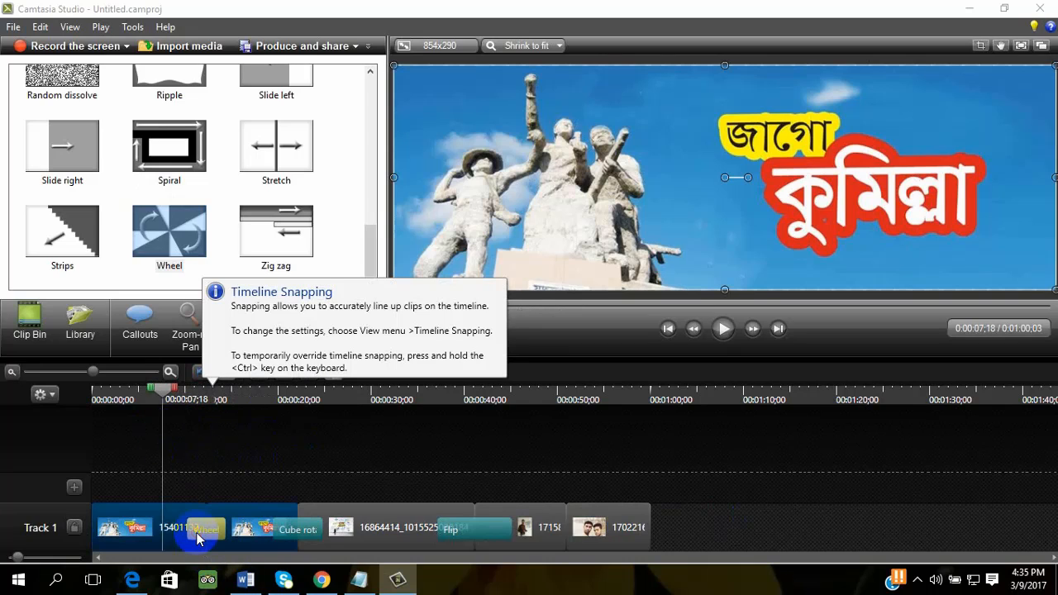
key(Delete)
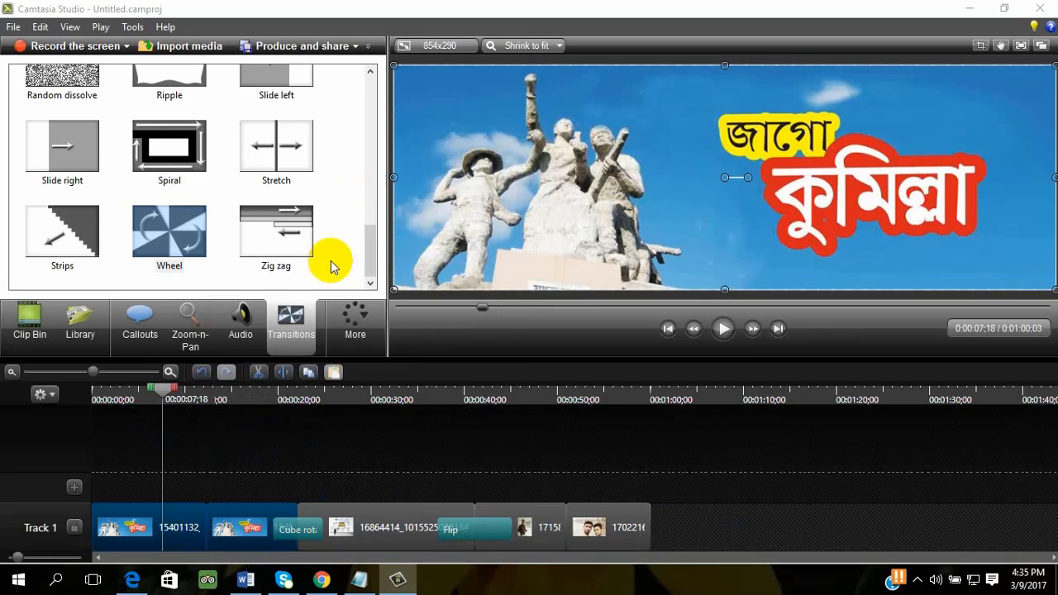
click(204, 539)
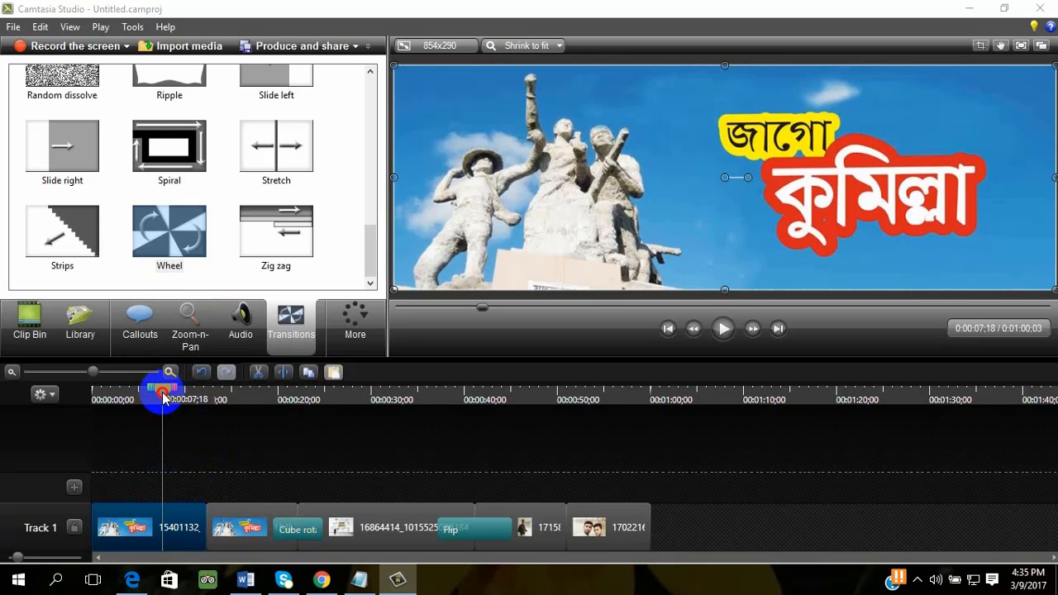
drag(162, 388, 199, 389)
click(216, 524)
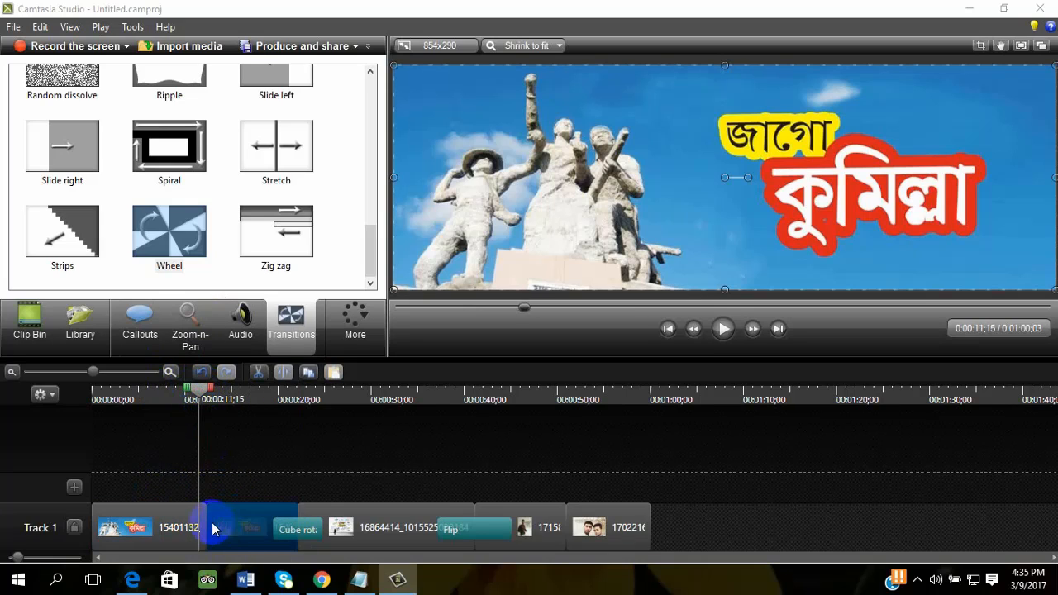
click(292, 487)
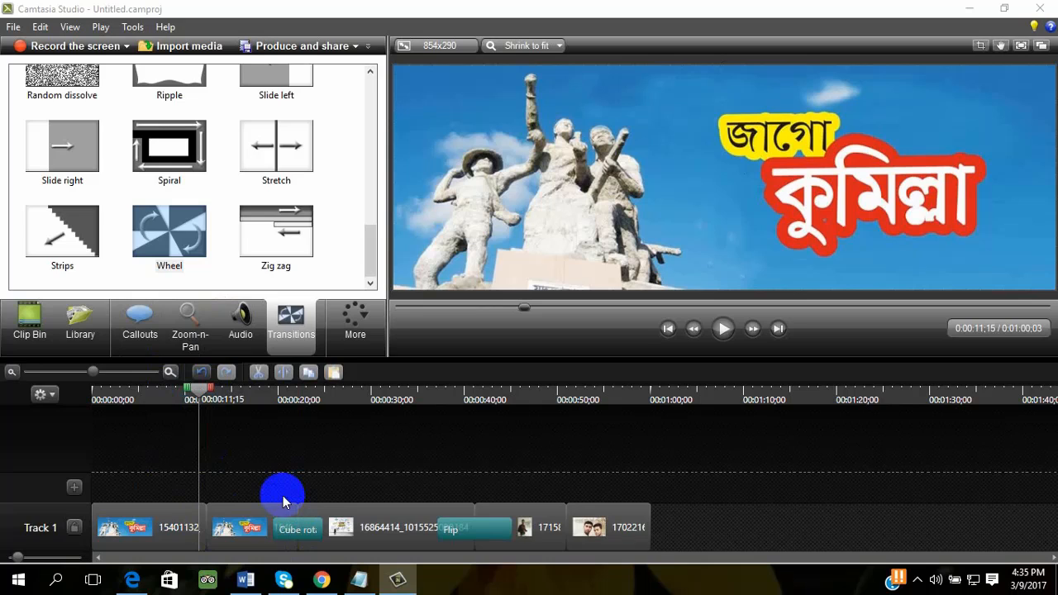
- Clear all clips from Track 1 and browse the ledp folder for media to import
drag(792, 523, 90, 543)
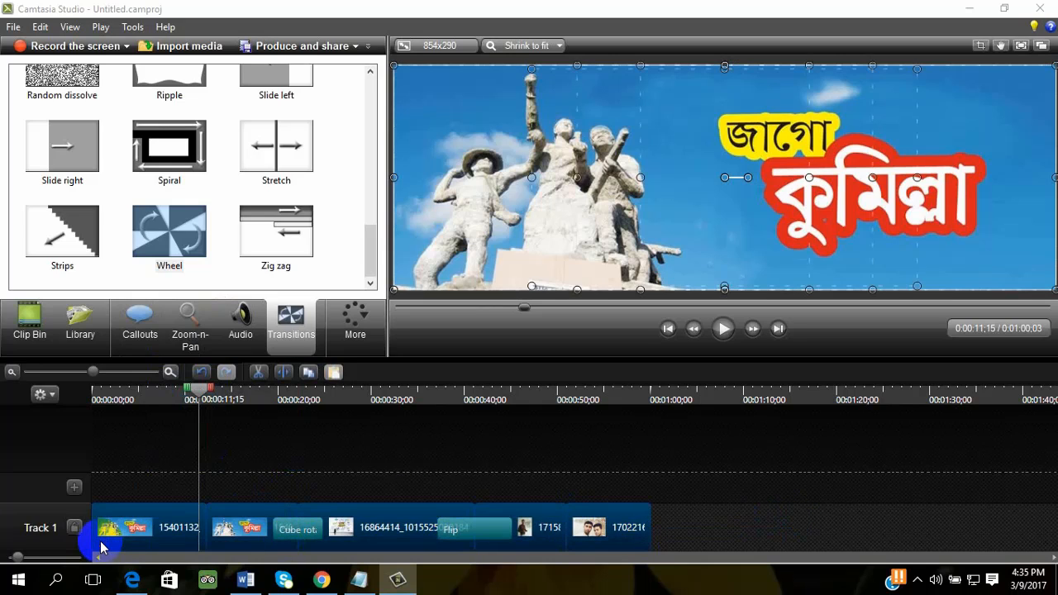
key(Delete)
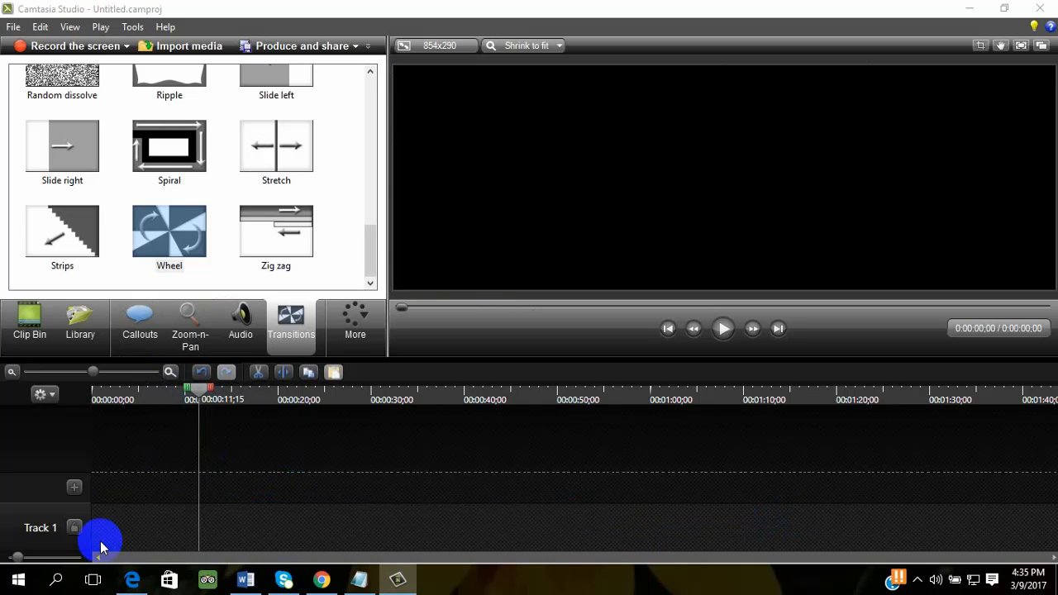
click(182, 46)
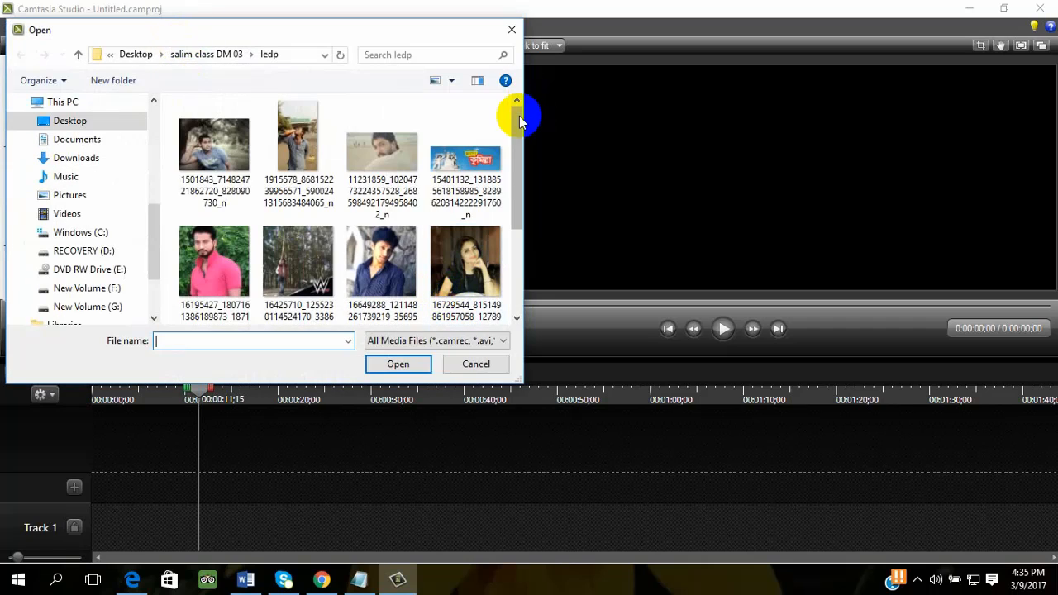
drag(521, 119, 539, 259)
click(477, 363)
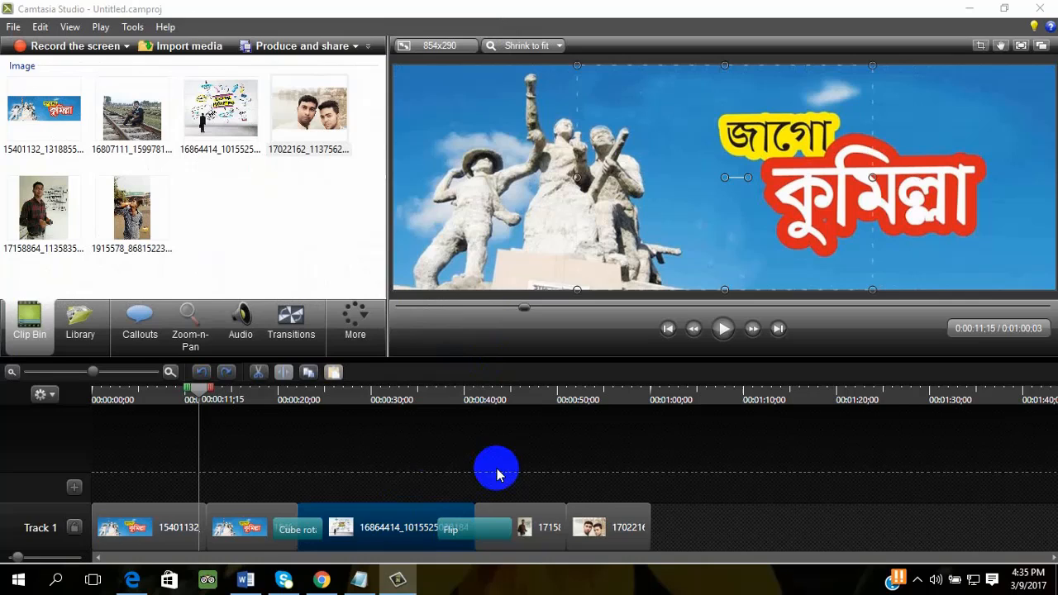
- Delete the first 15401132 piece and move the remaining clips back so Track 1 runs from 0:00 without gaps
click(170, 529)
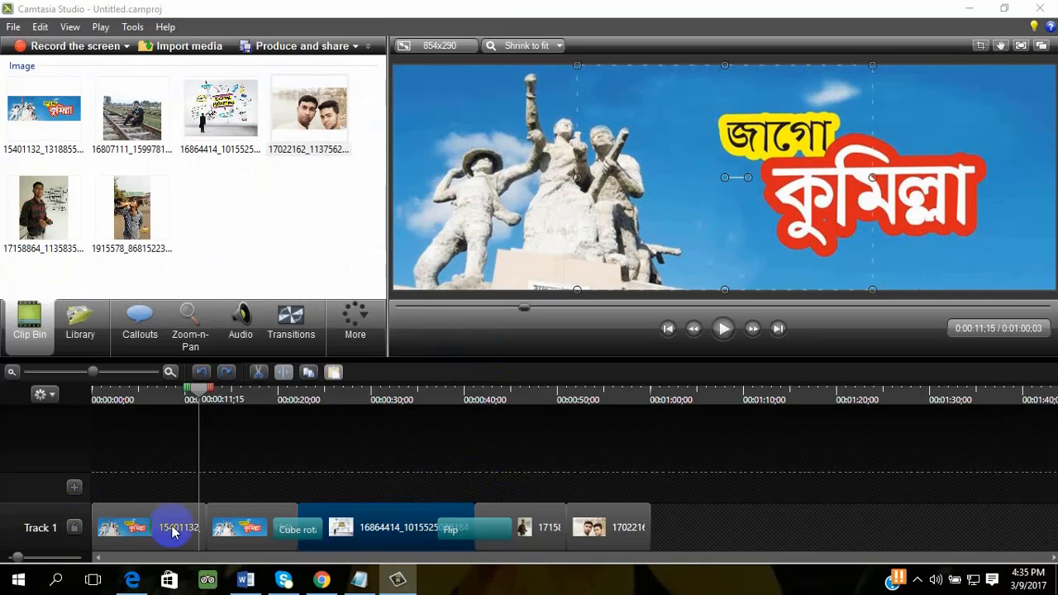
key(Delete)
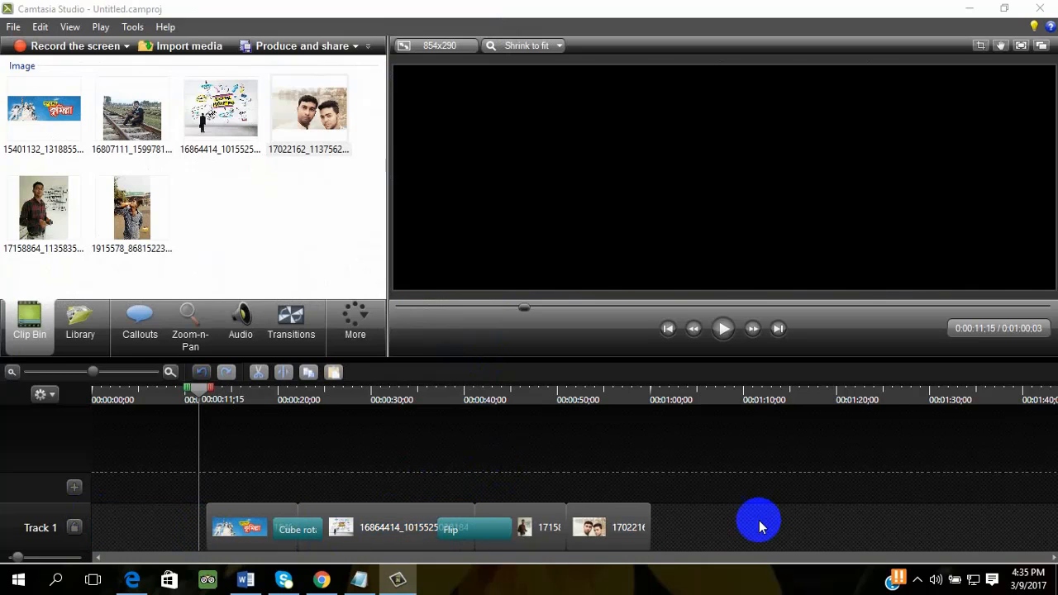
drag(756, 520, 58, 565)
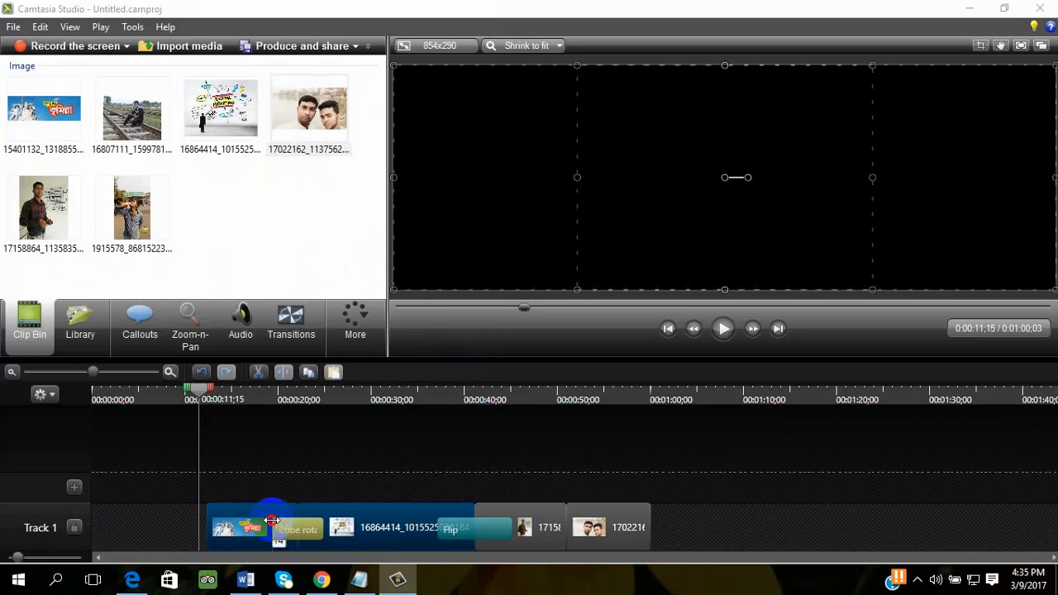
drag(247, 515, 117, 523)
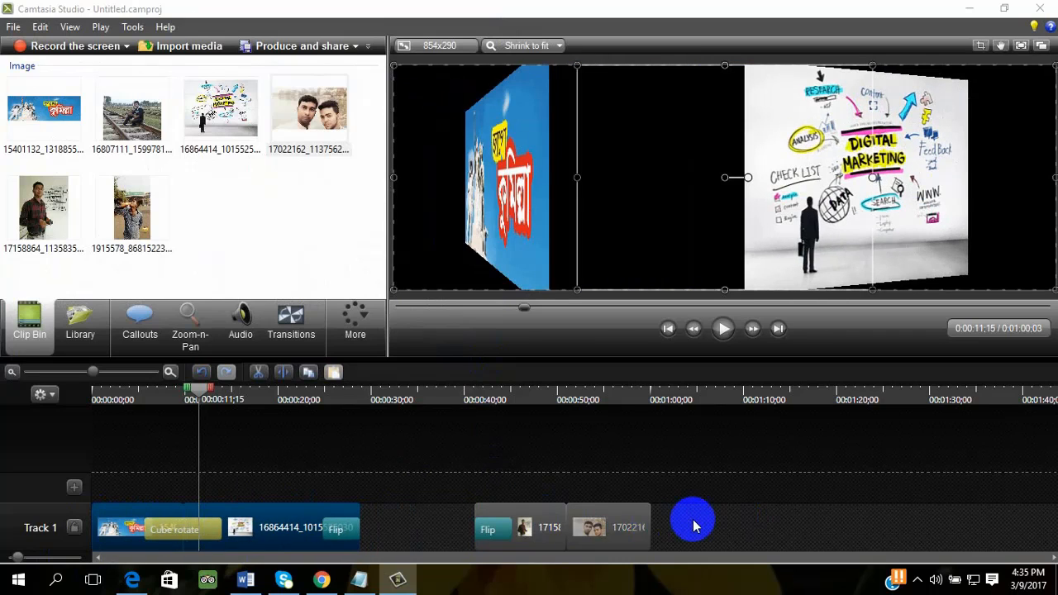
drag(693, 519, 437, 550)
drag(538, 516, 422, 516)
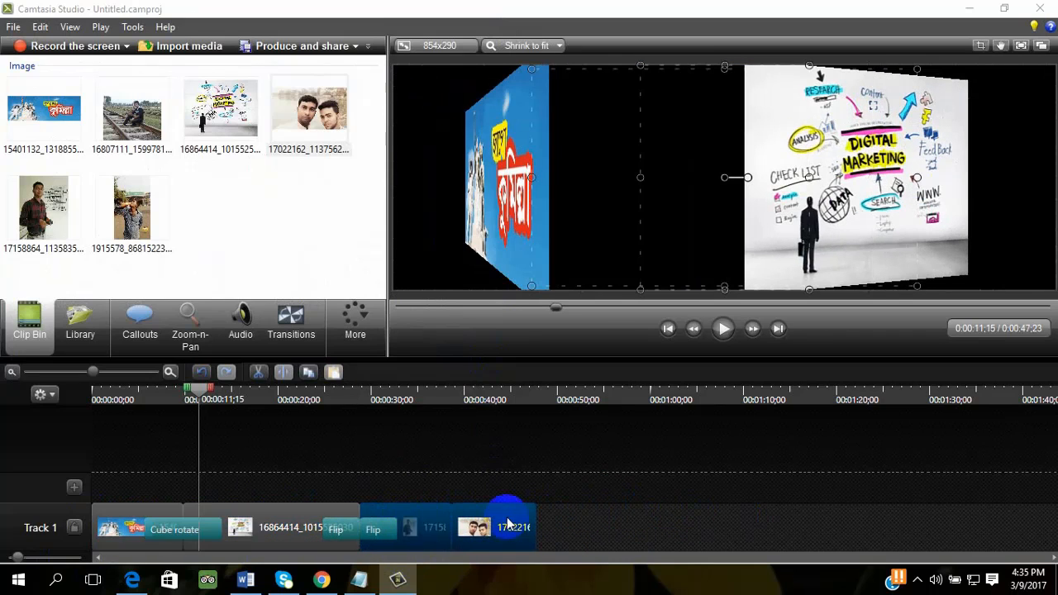
click(681, 480)
click(189, 48)
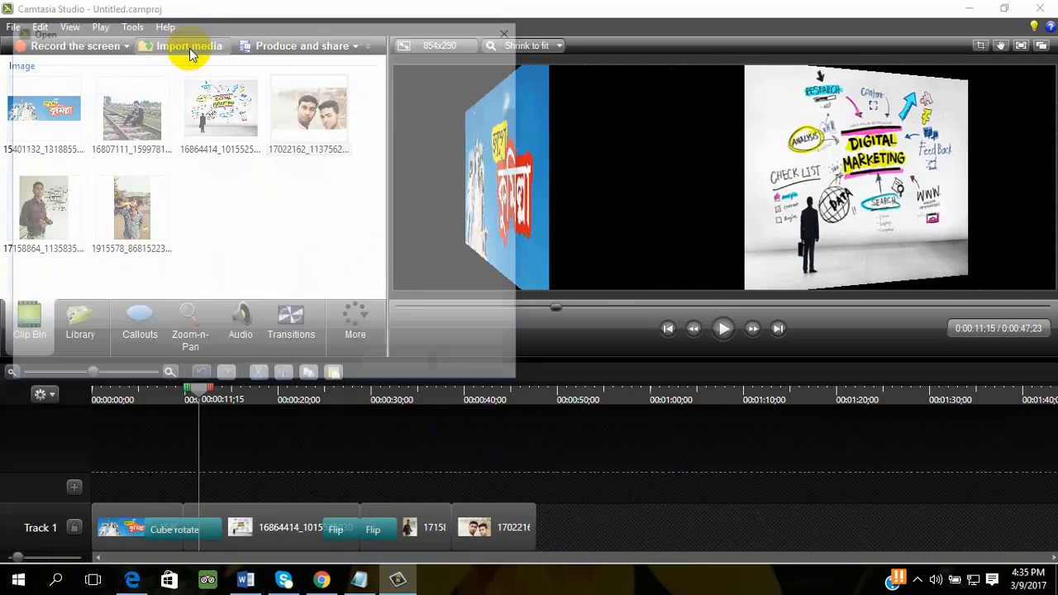
click(511, 30)
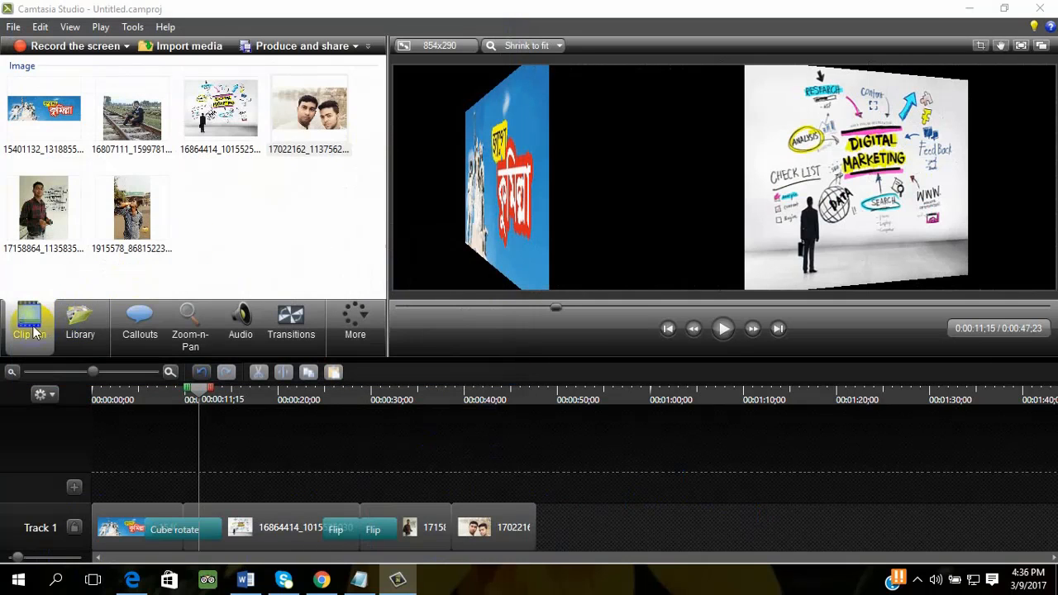
- Preview the Full Length track of Music - Blues Country from the Library and add it on Track 2 from 0:00
click(80, 330)
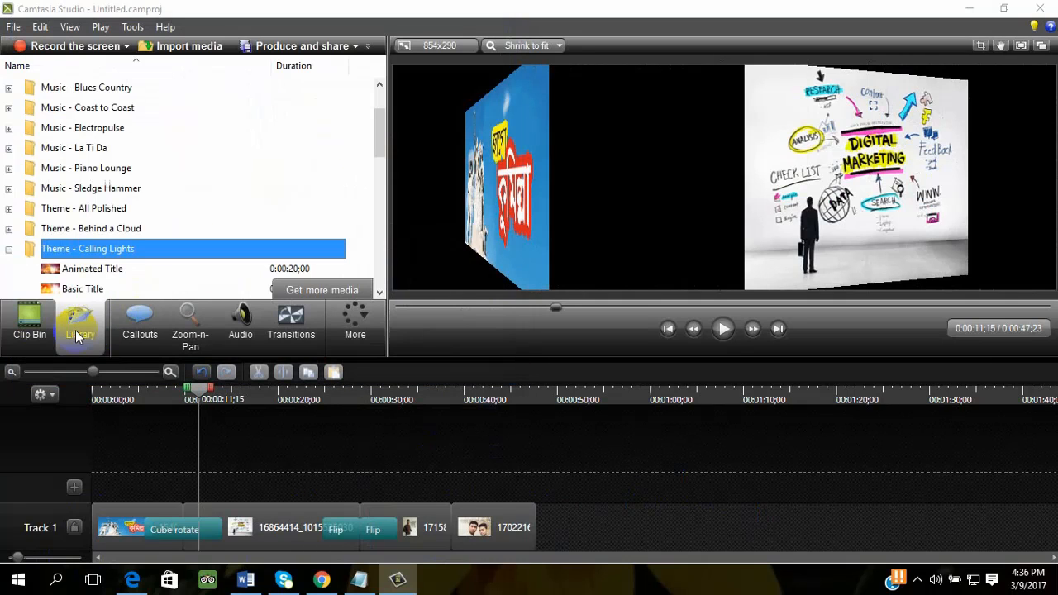
double_click(78, 89)
click(73, 108)
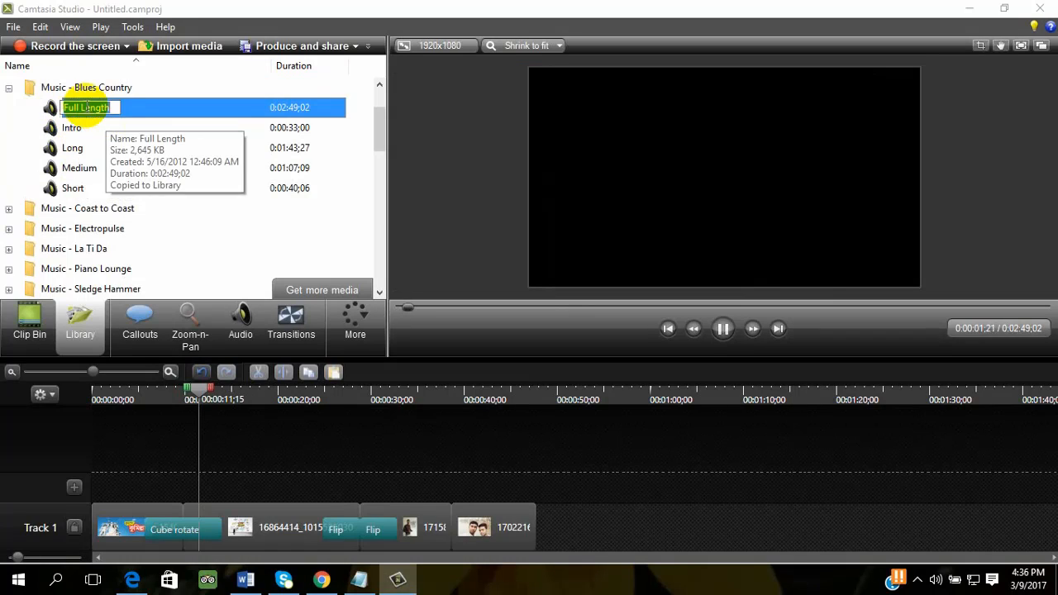
click(205, 105)
drag(117, 106, 236, 406)
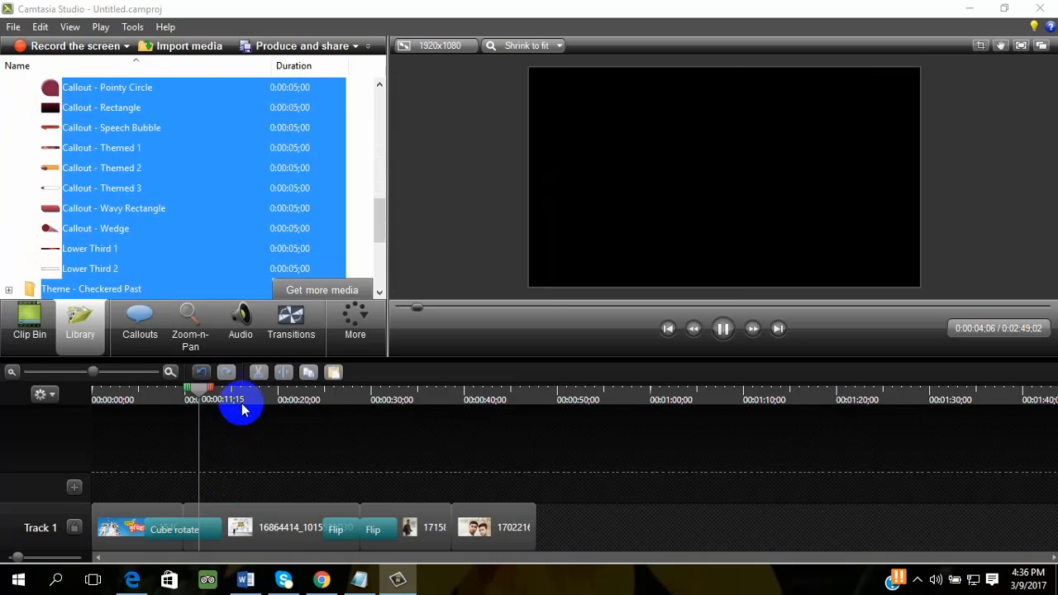
scroll(124, 207, up, 10)
click(55, 191)
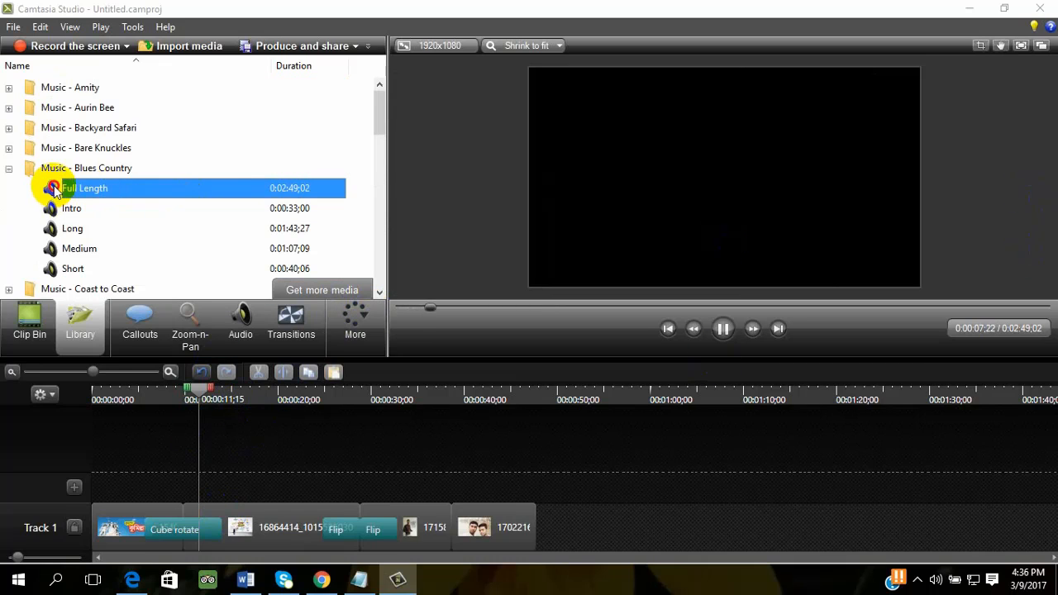
drag(54, 190, 157, 492)
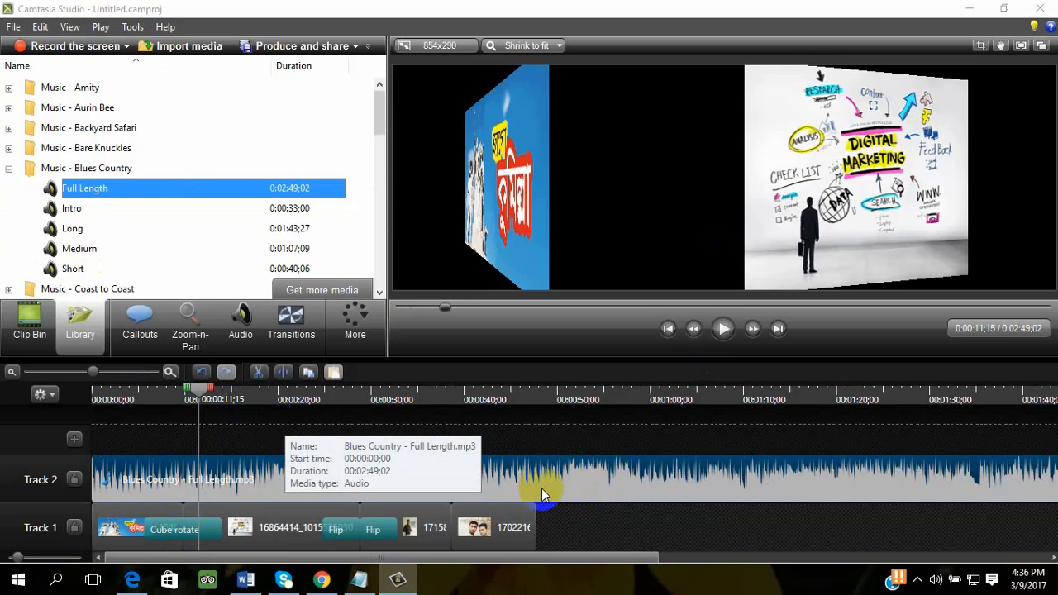
- Split the Blues Country audio at the end of the last photo, 0:00:47;23, and delete the excess part
click(207, 407)
drag(197, 395, 537, 427)
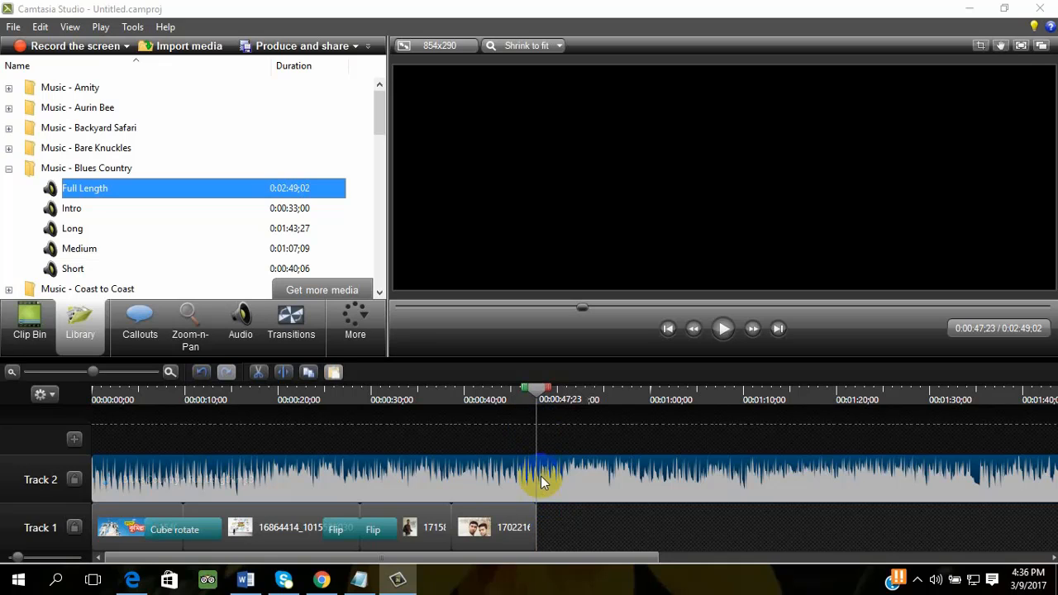
click(283, 372)
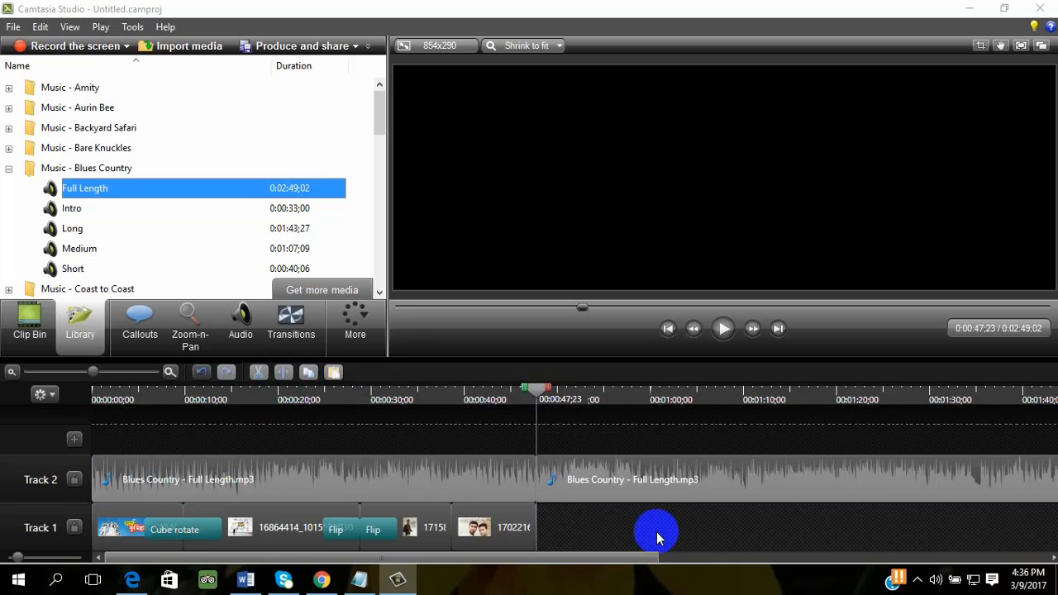
click(645, 497)
key(Delete)
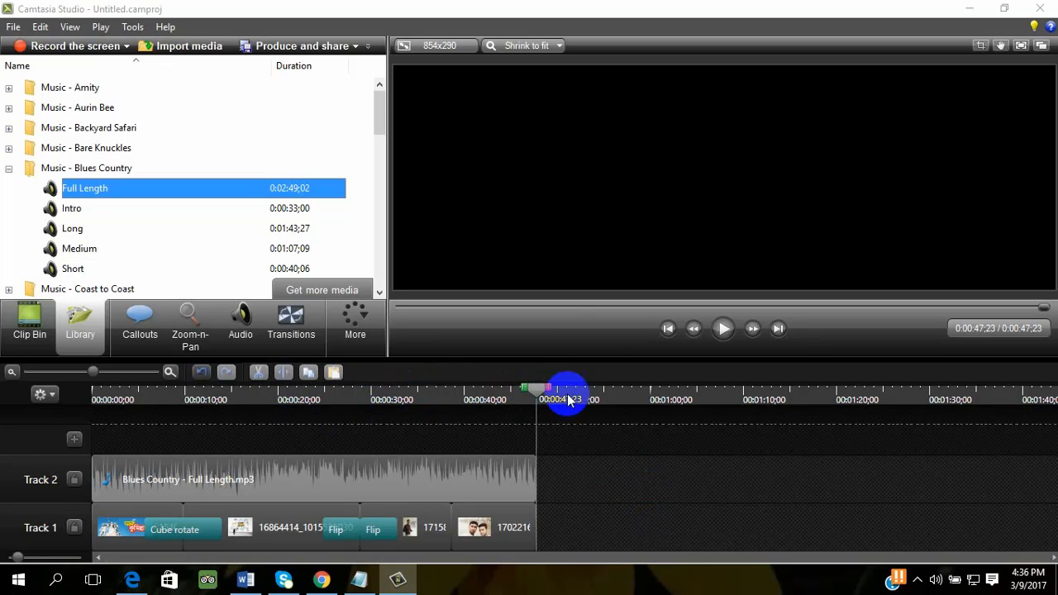
- Play the slideshow from the start, view it in a detached and full-screen preview, and dock the preview again
drag(569, 400, 13, 425)
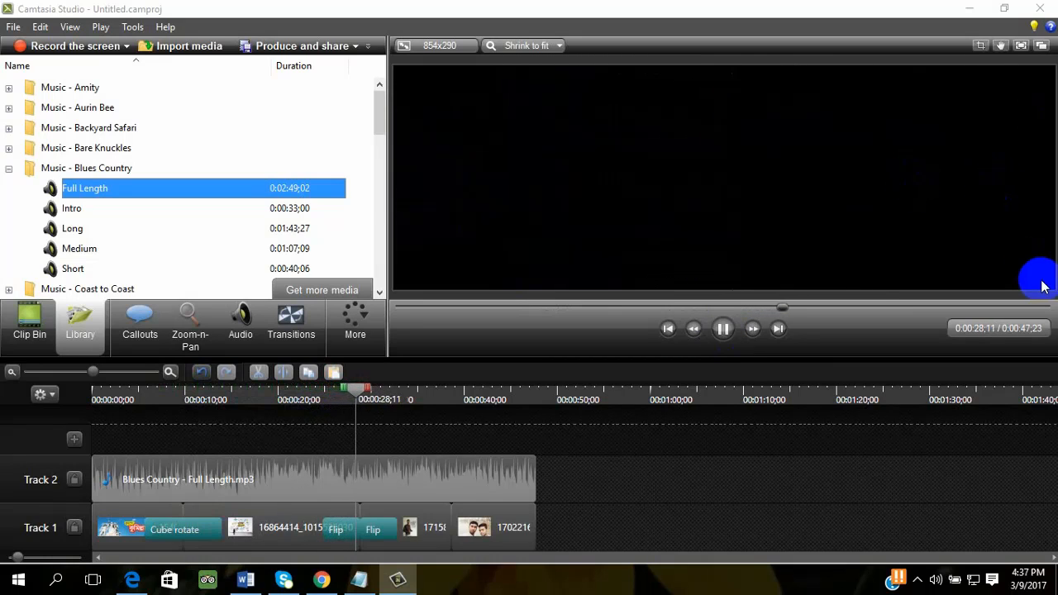
click(1042, 45)
click(721, 73)
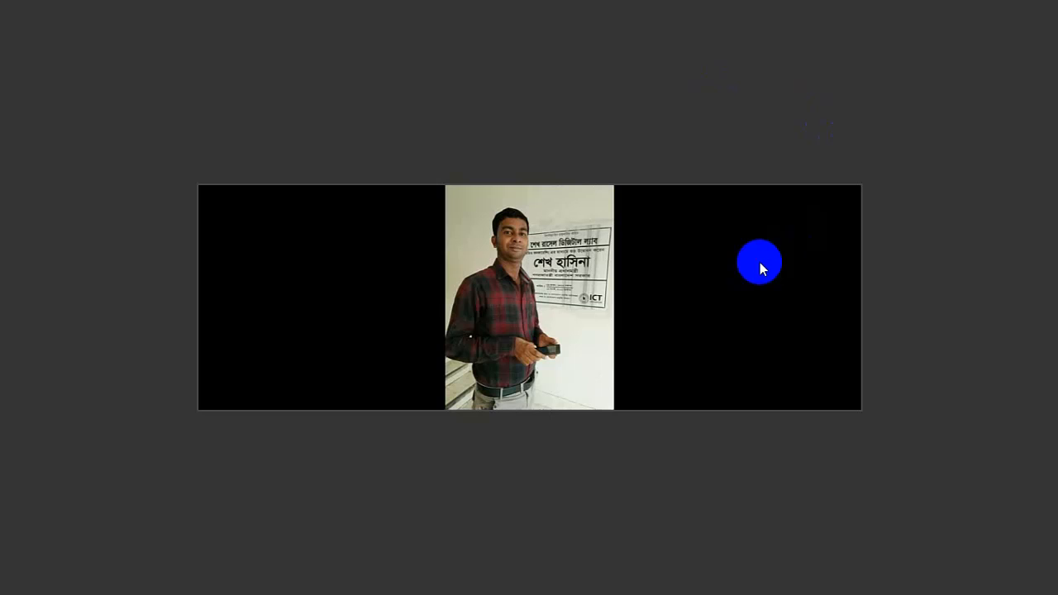
click(759, 262)
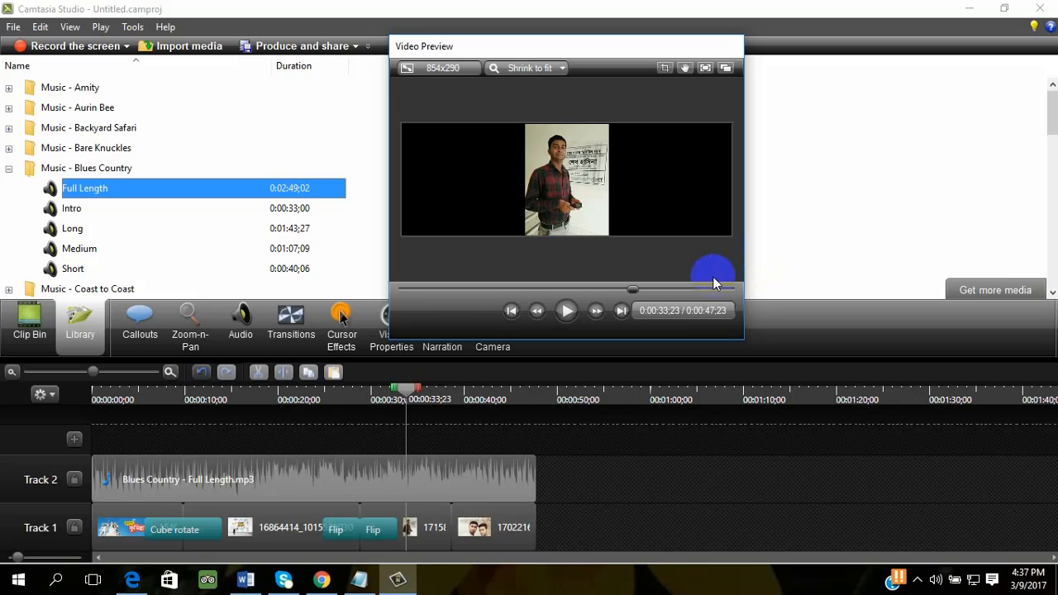
click(725, 67)
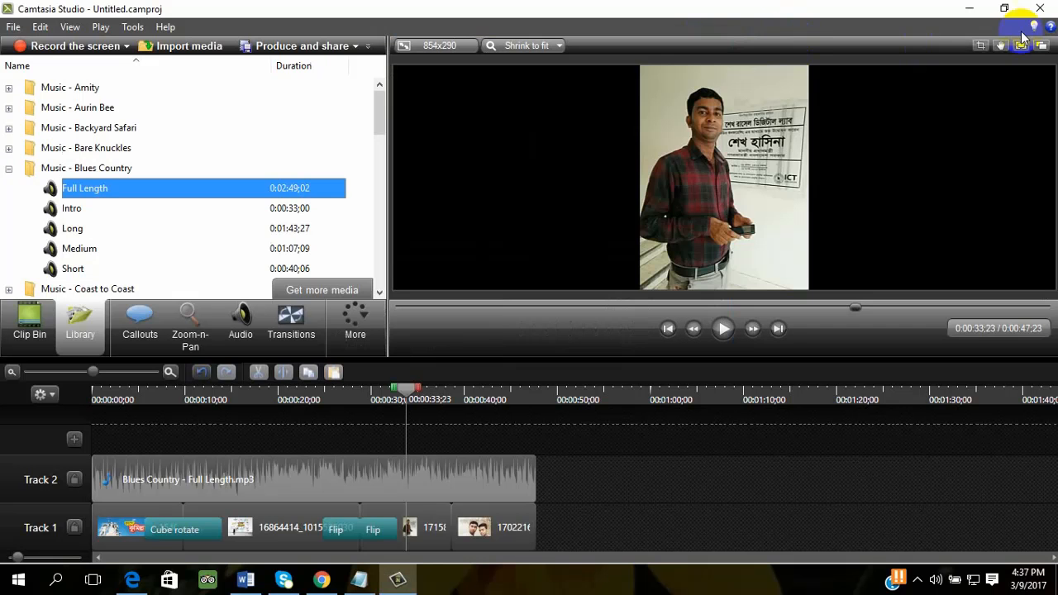
- Stretch the 17158864 photo horizontally on the canvas to fill the full frame width
click(295, 536)
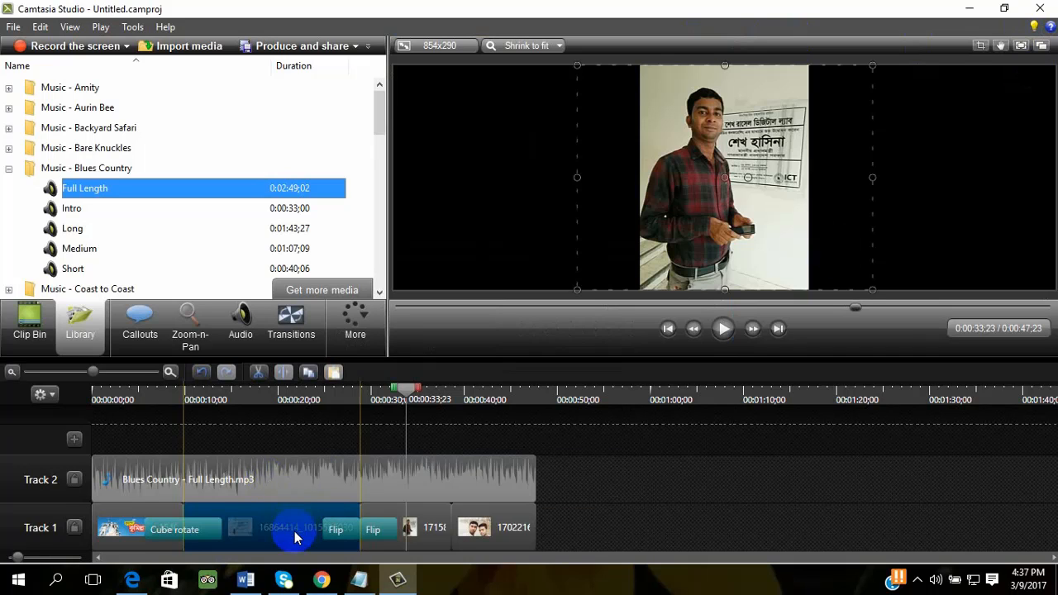
click(686, 270)
drag(809, 177, 987, 186)
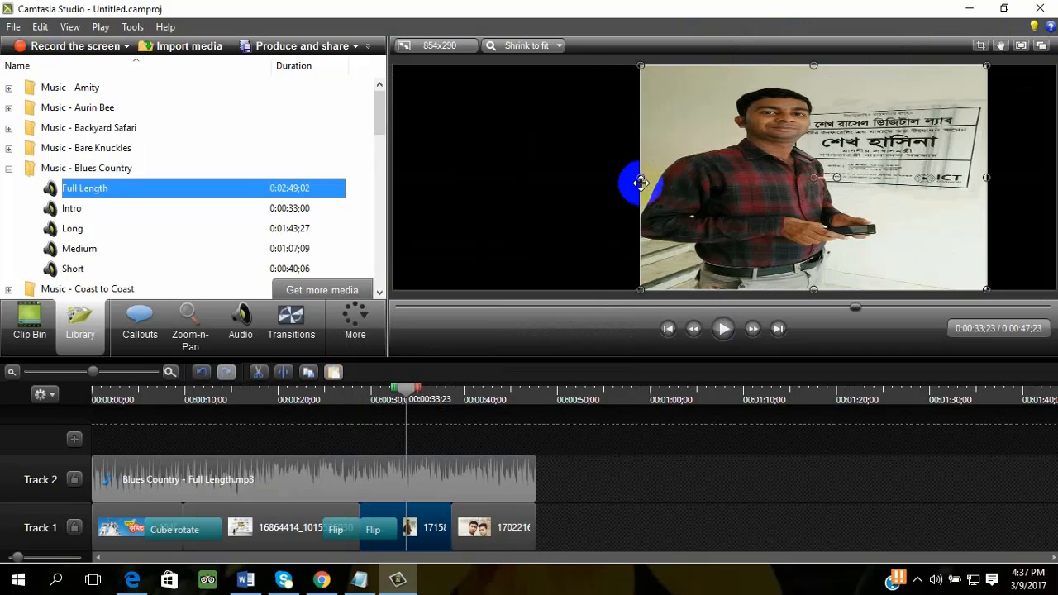
drag(641, 177, 393, 177)
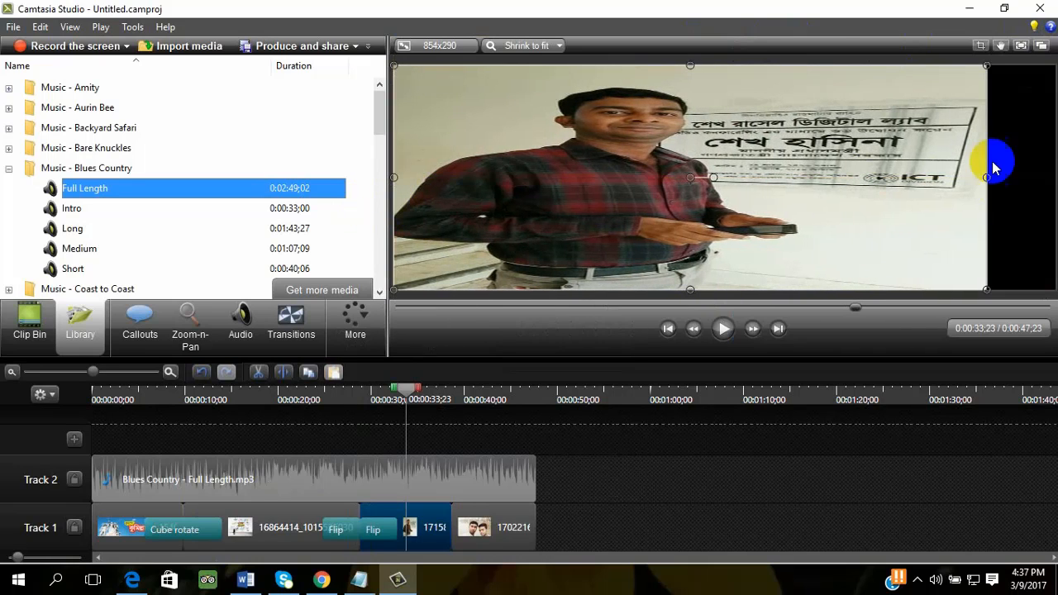
drag(989, 183, 1048, 177)
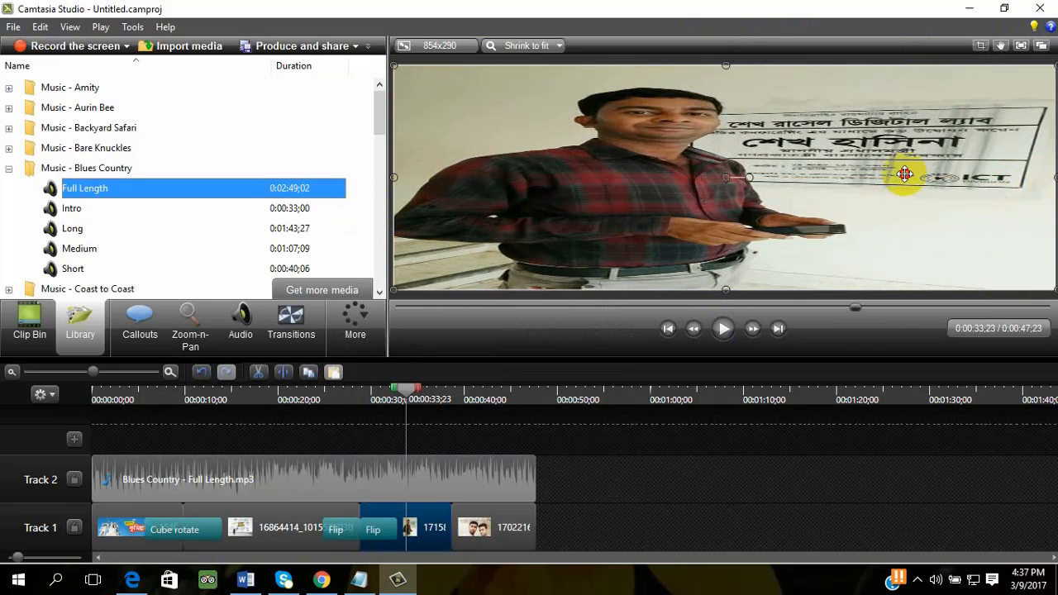
- Return the playhead to the start of the timeline
click(303, 523)
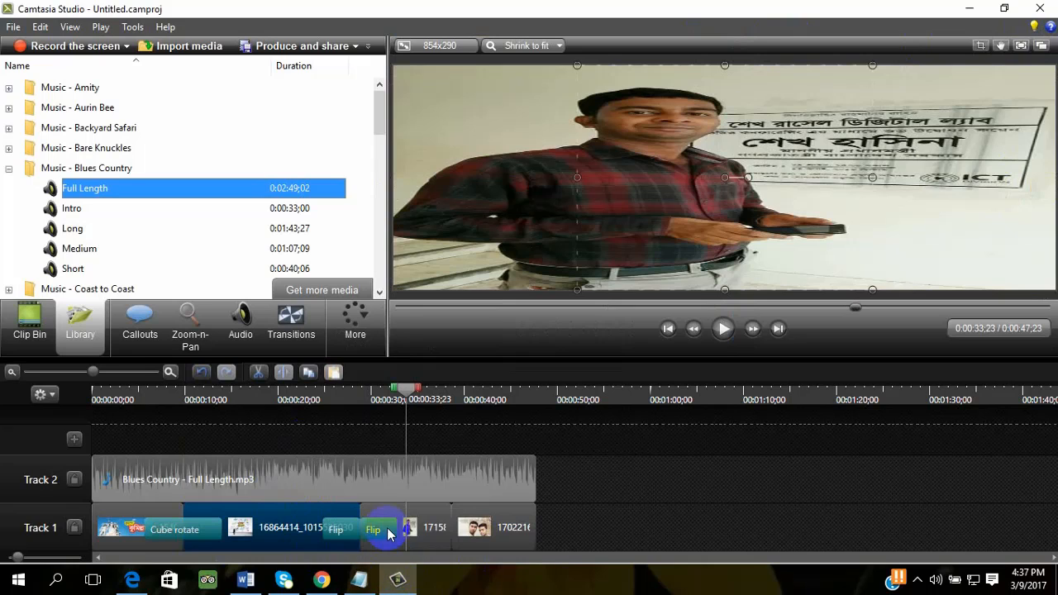
drag(403, 389, 52, 421)
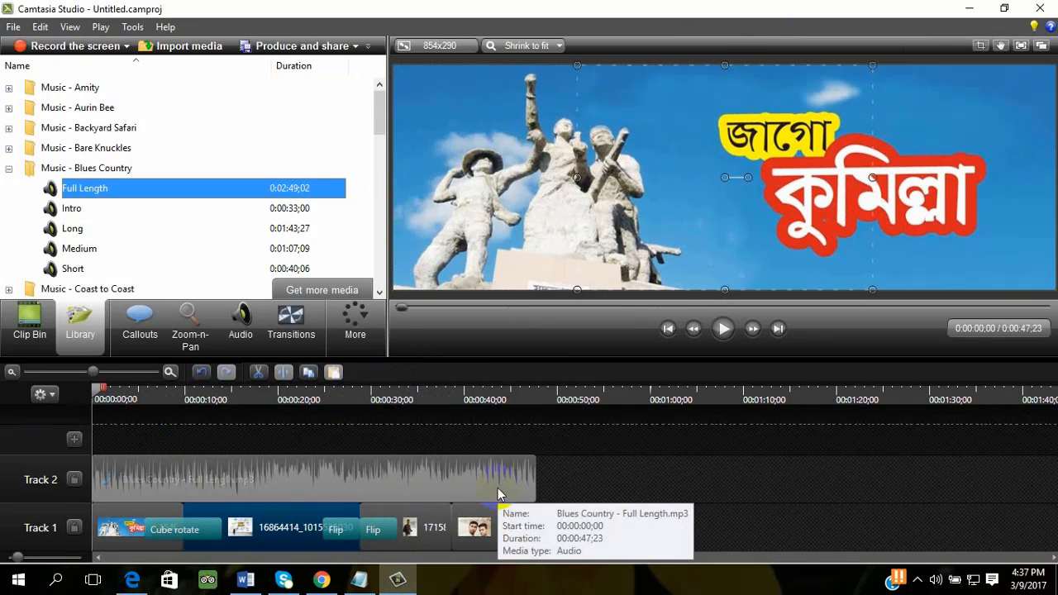
click(684, 487)
click(274, 543)
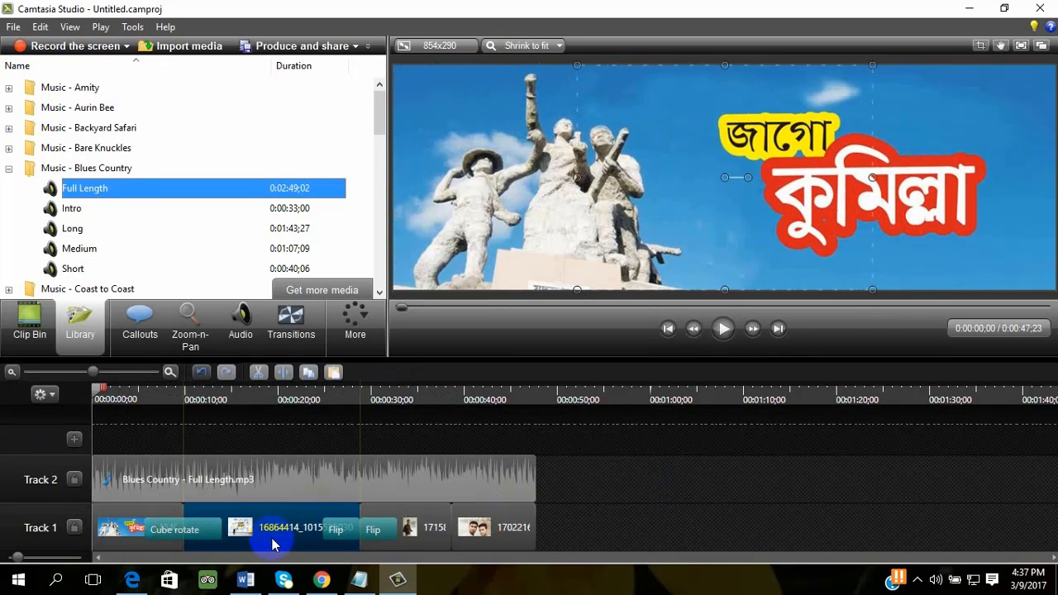
click(614, 511)
click(259, 531)
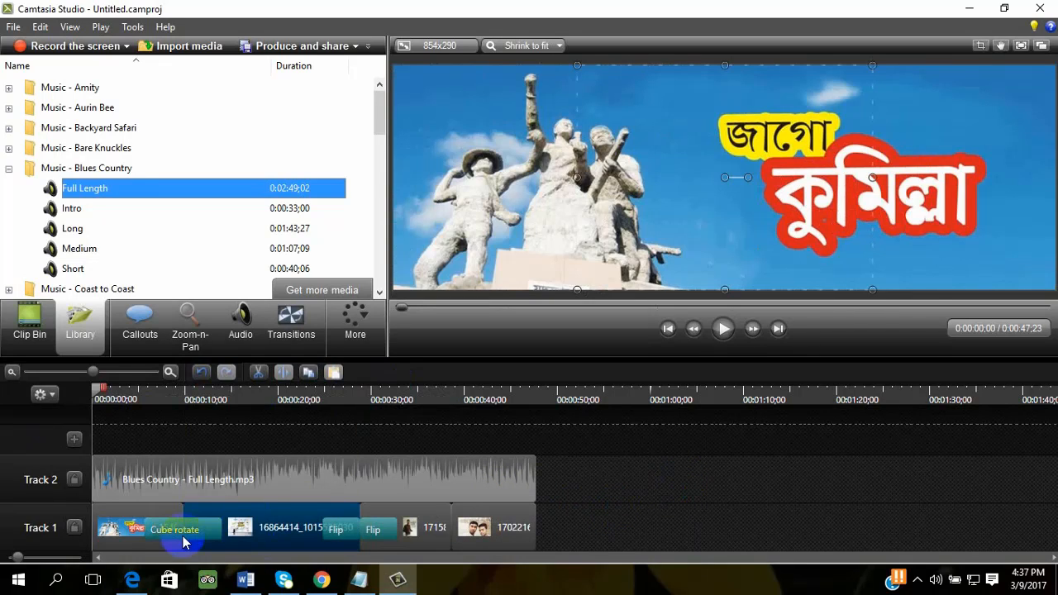
click(146, 520)
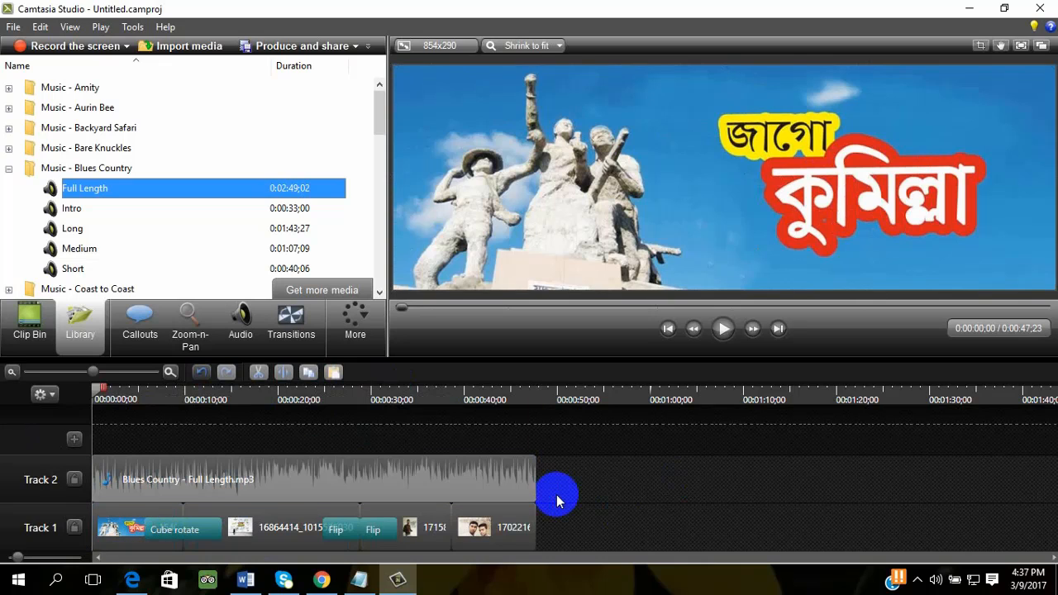
click(275, 534)
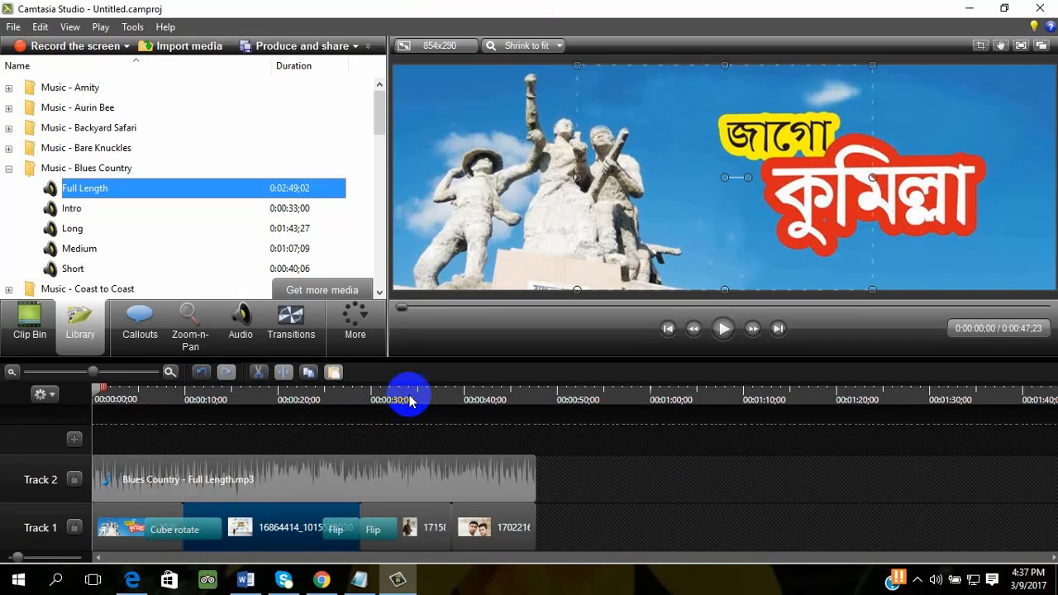
- Select the Track 2 music and move the playhead to its end and back to the timeline start
click(385, 475)
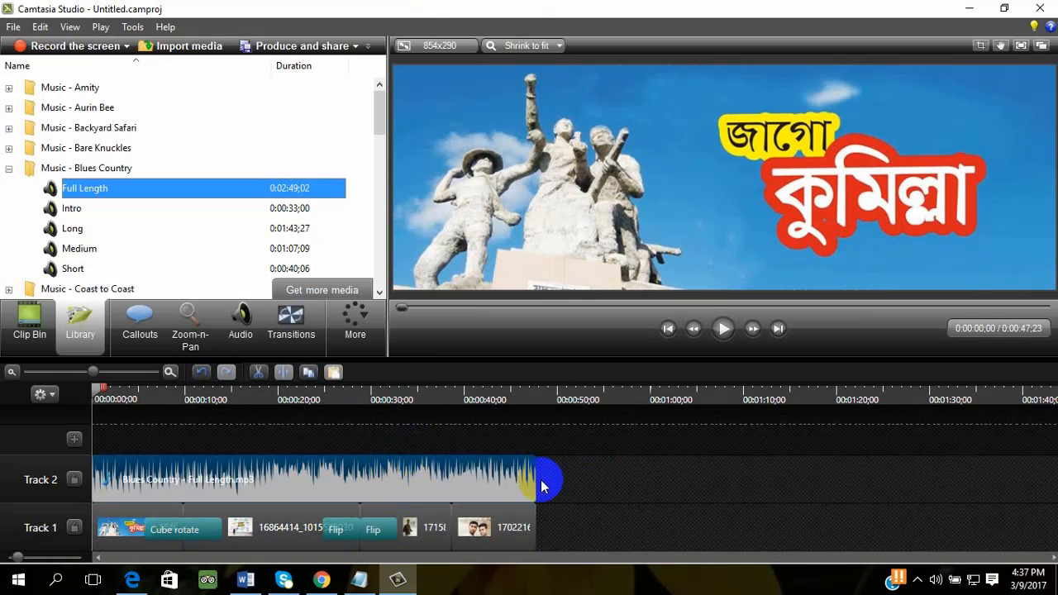
click(524, 394)
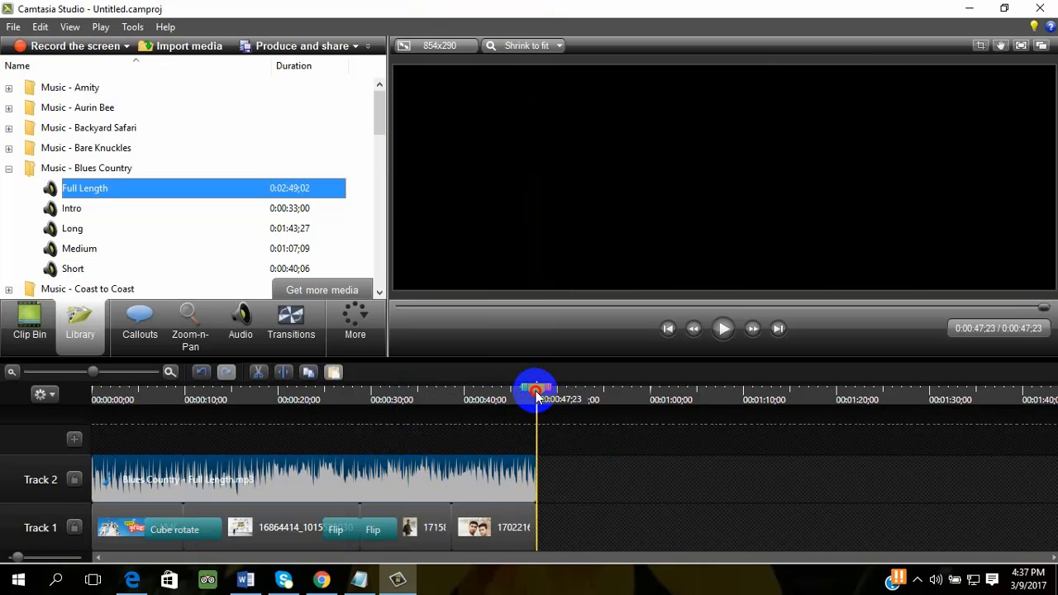
drag(540, 382, 22, 403)
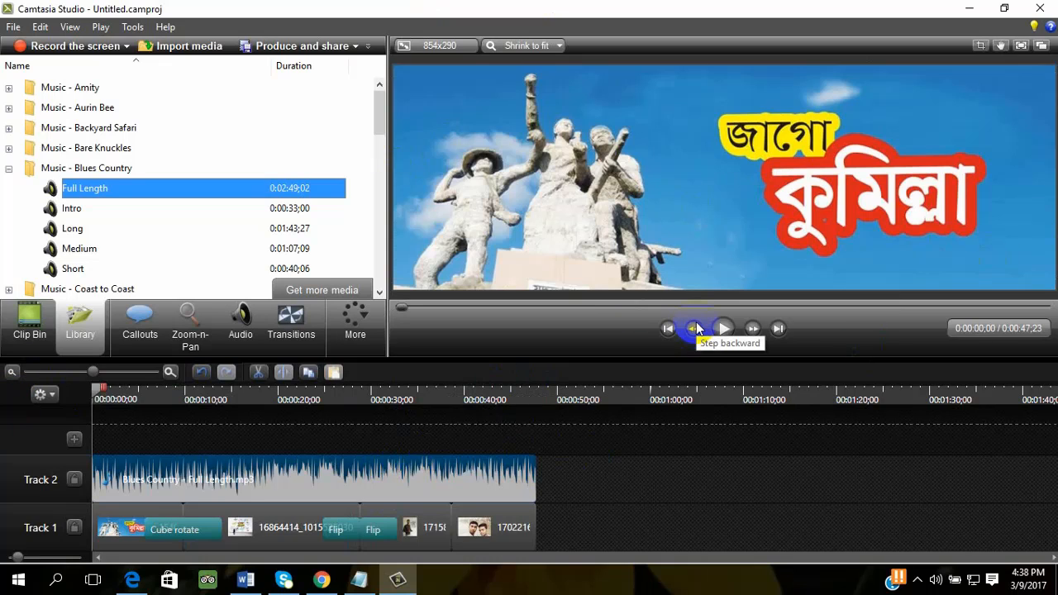
- Split the Blues Country audio on Track 2 at 0:00:04;10 and delete the part before the split
drag(100, 388, 132, 389)
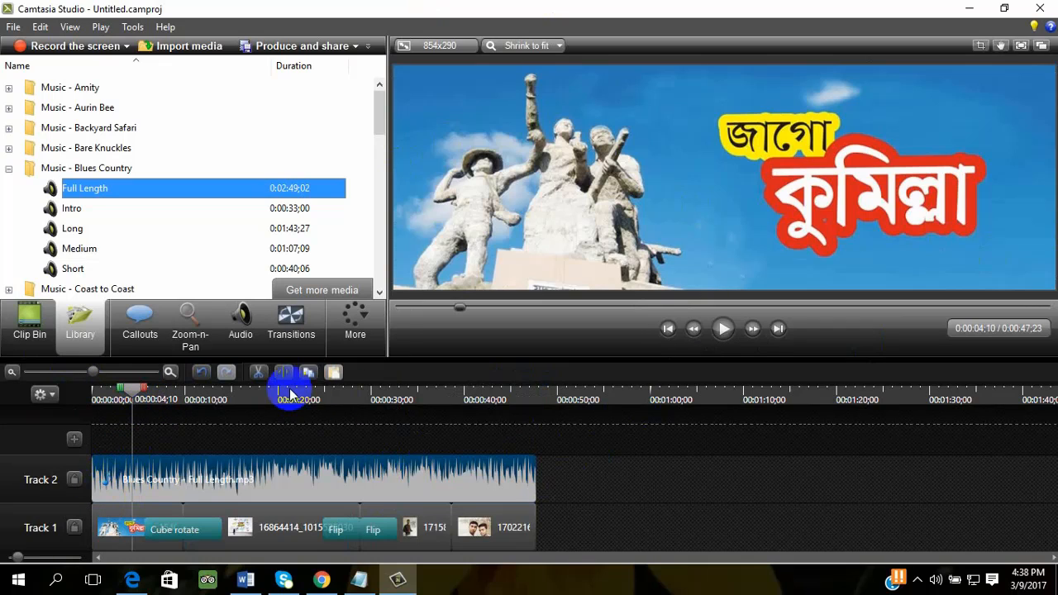
click(284, 373)
click(121, 482)
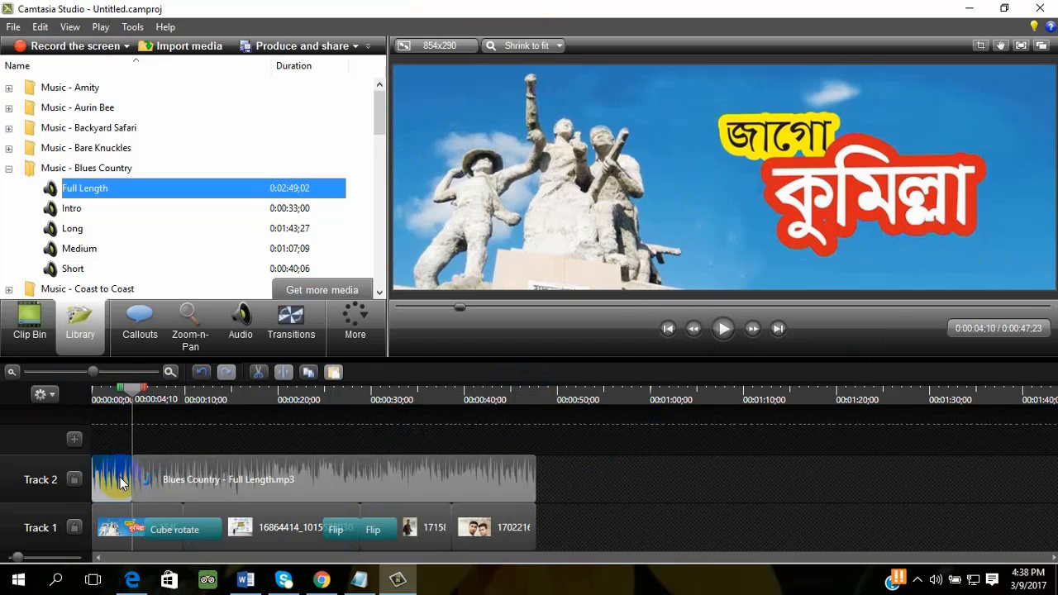
key(Delete)
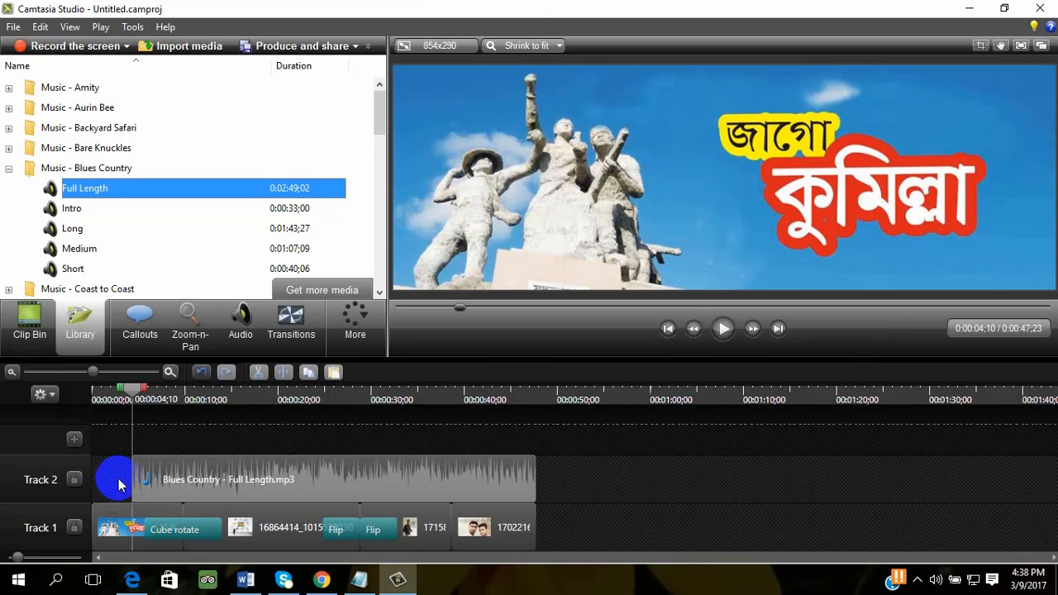
- Undo the deletion and the split of the Blues Country audio, and move the playhead to 0:00:00;27
key(ctrl+z)
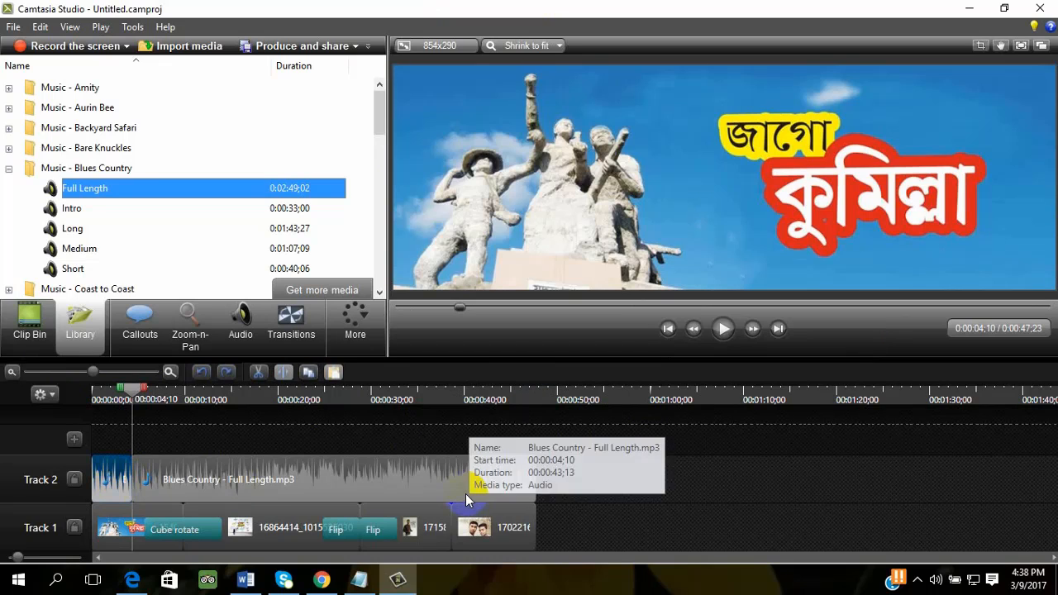
key(ctrl+z)
click(572, 490)
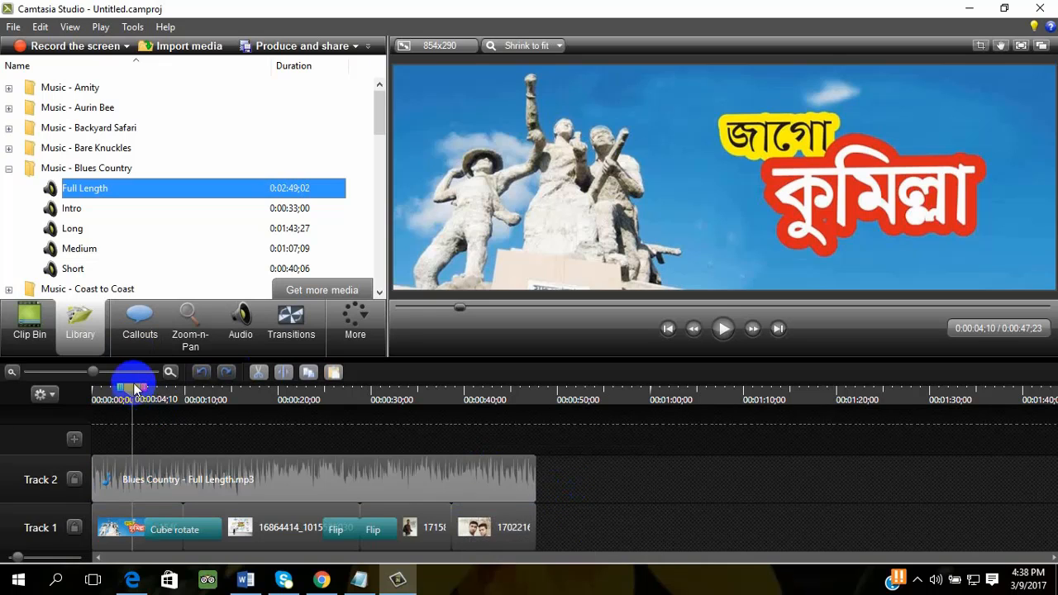
click(99, 390)
click(195, 532)
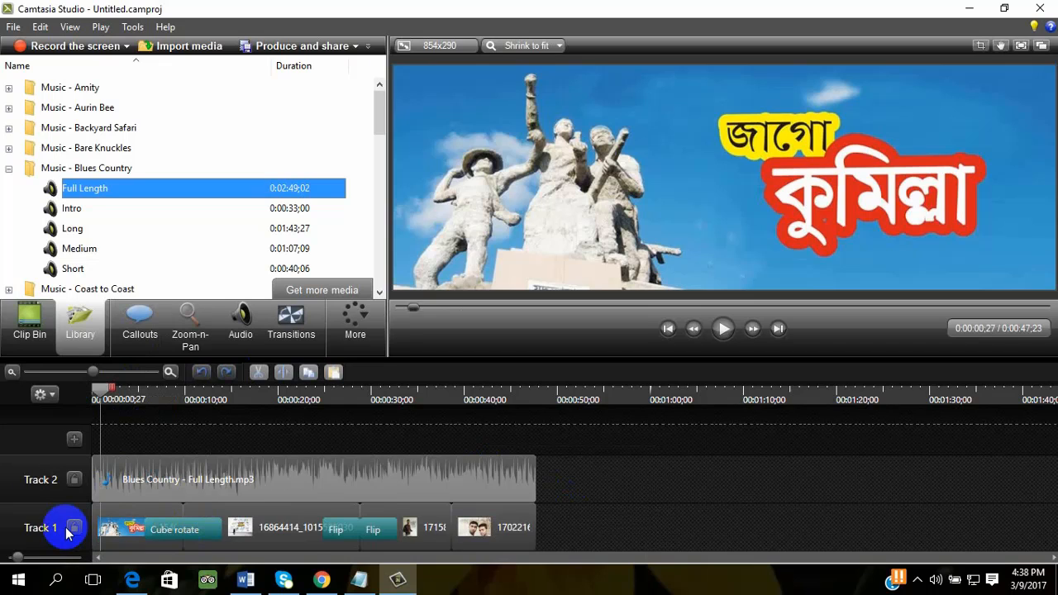
click(174, 544)
click(746, 518)
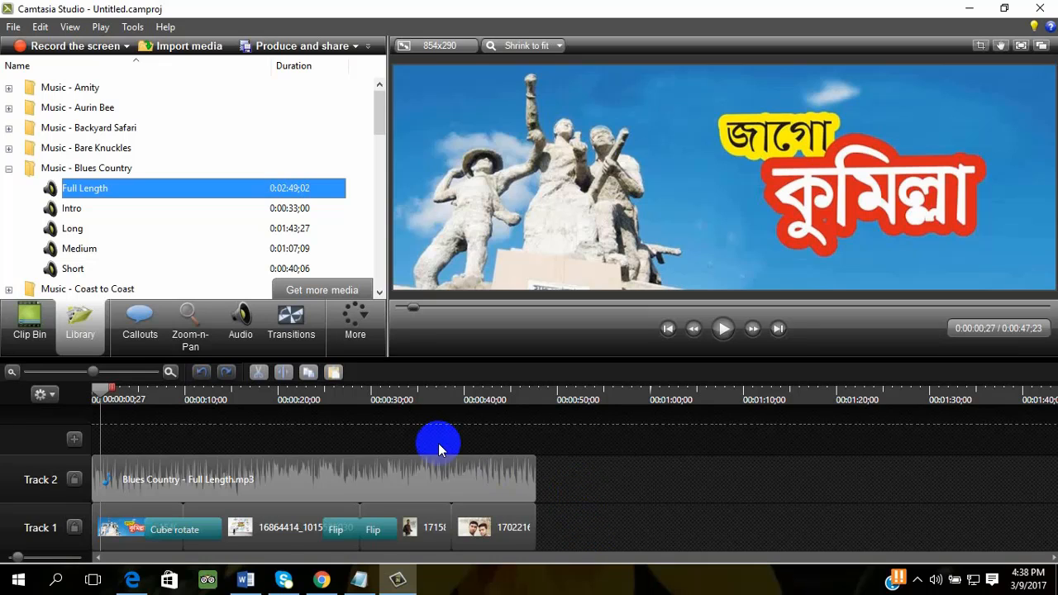
click(448, 478)
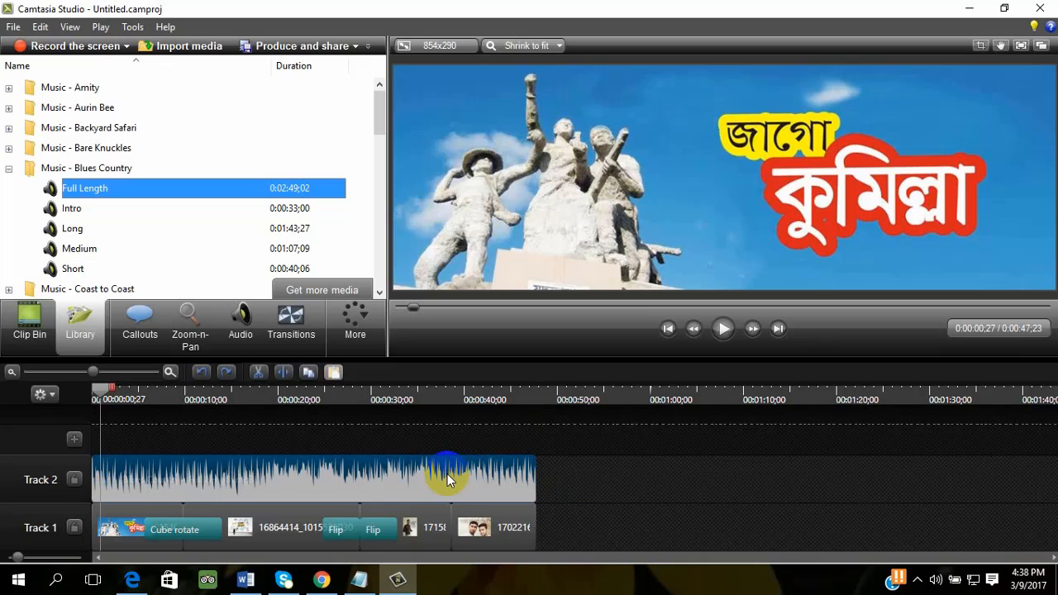
right_click(391, 488)
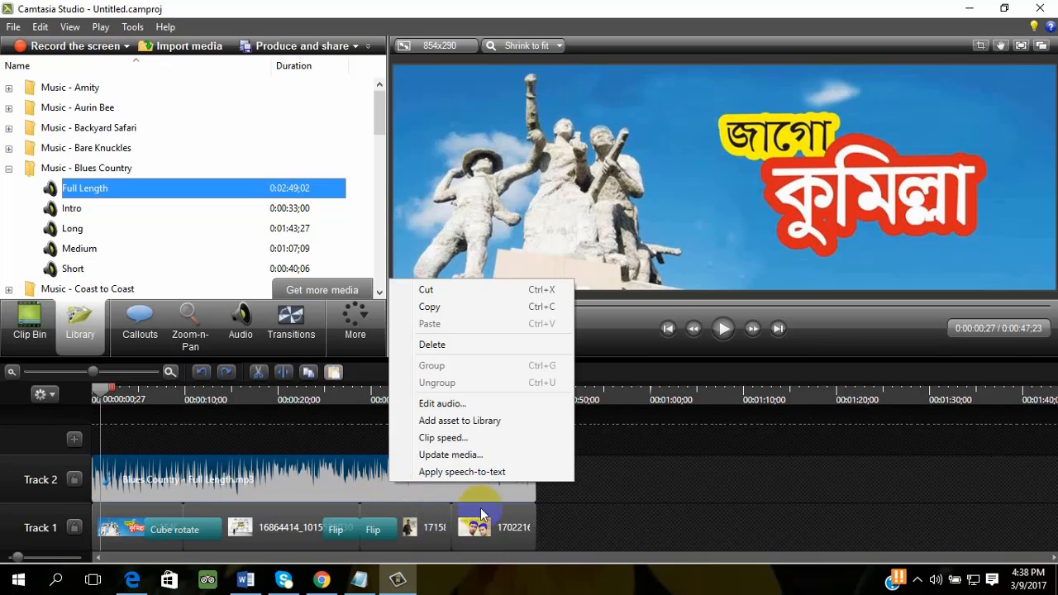
click(592, 504)
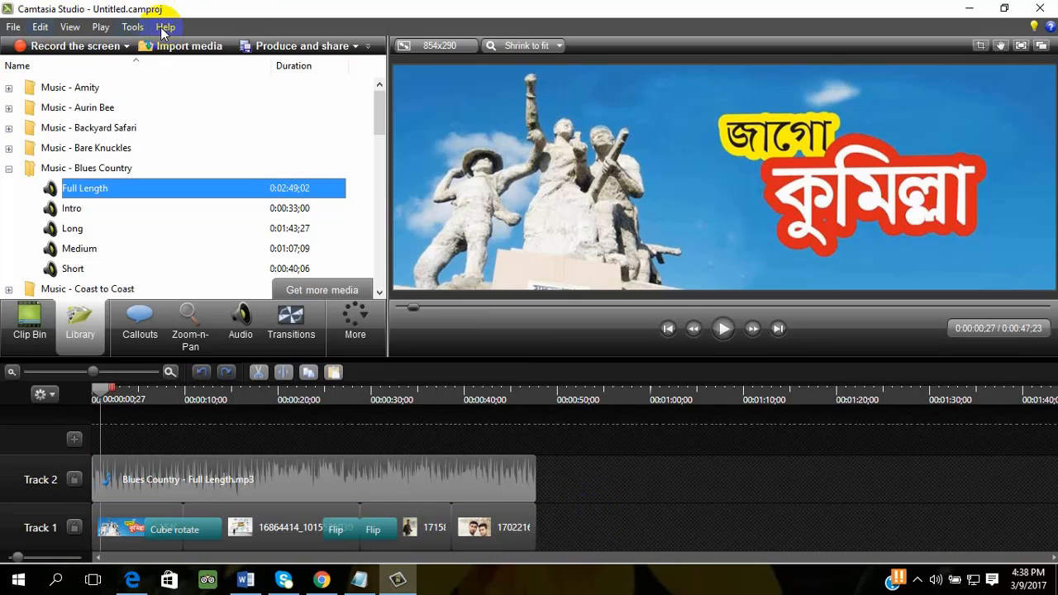
- Browse the ledp folder for media to import and leave without importing anything
click(180, 47)
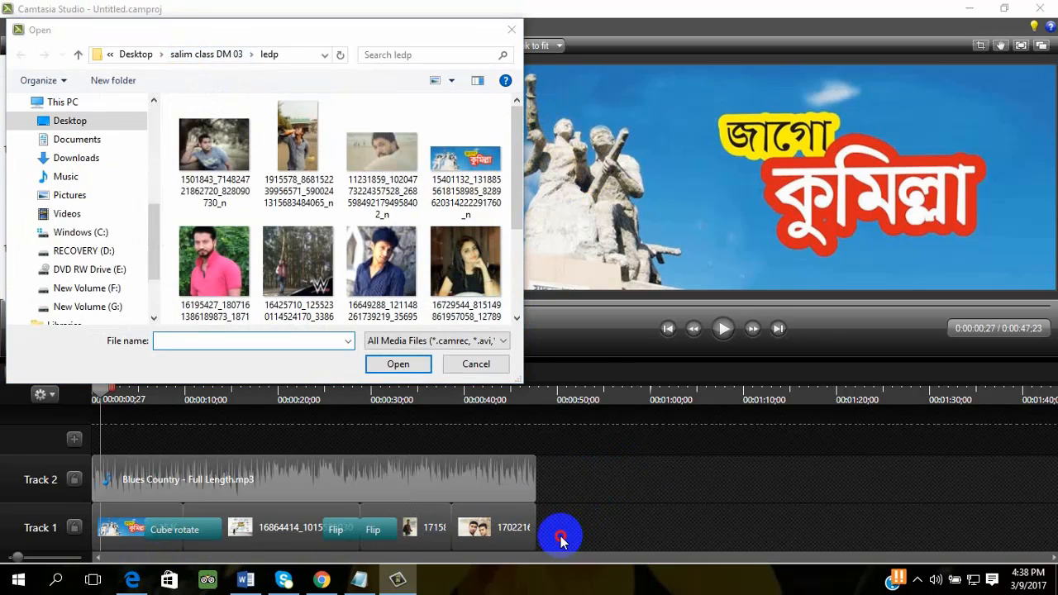
click(475, 362)
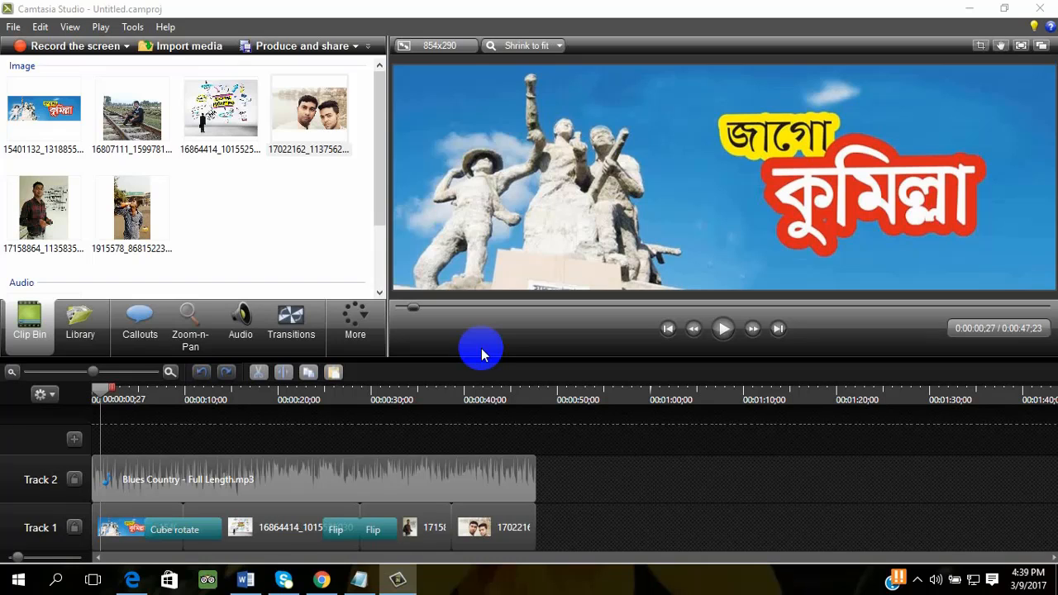
click(334, 472)
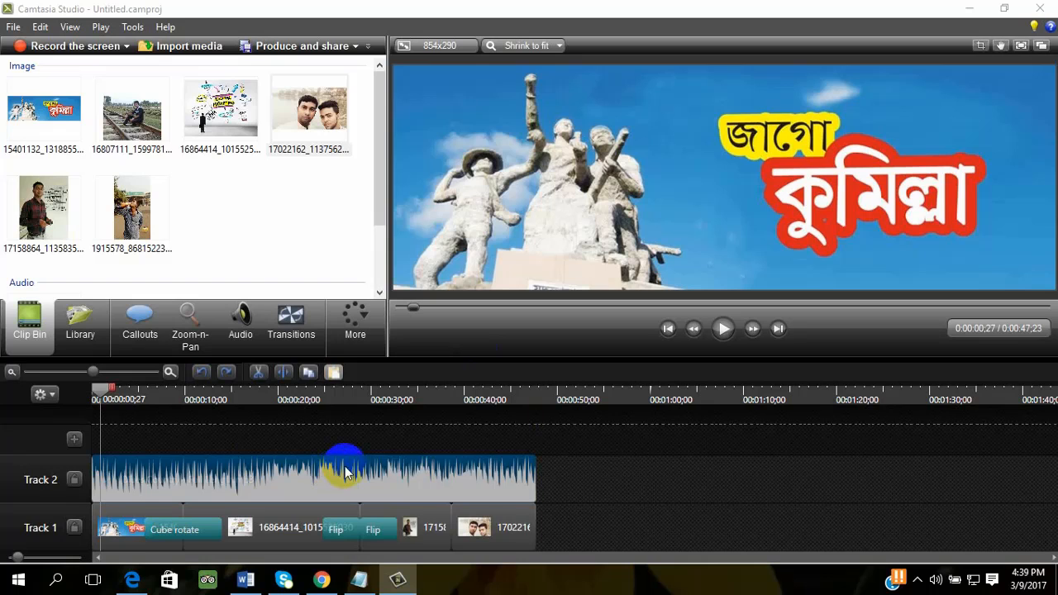
click(586, 474)
drag(586, 465, 144, 570)
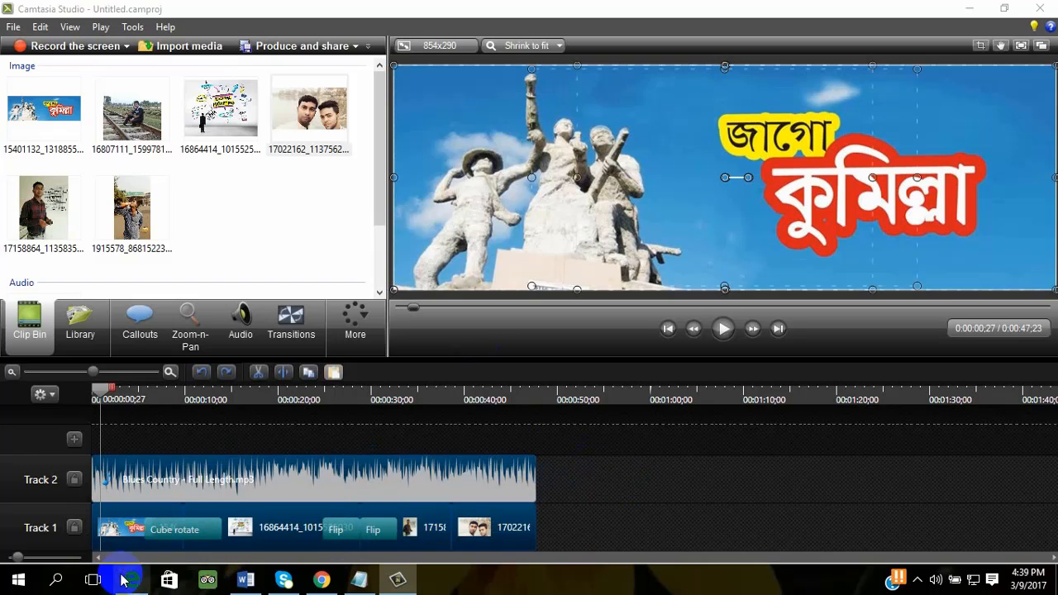
click(568, 501)
drag(614, 454, 256, 543)
click(654, 491)
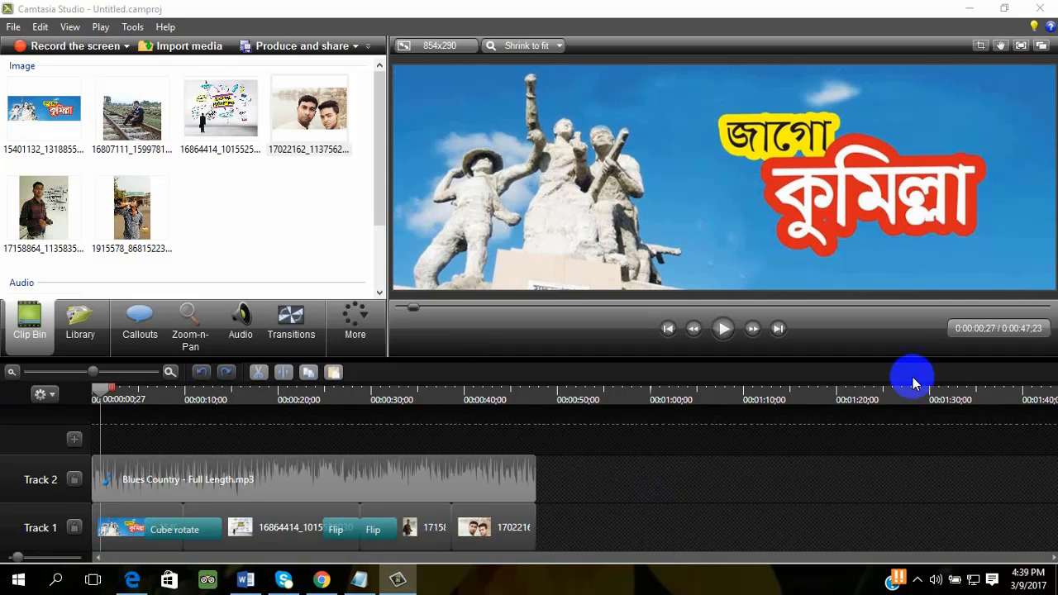
click(272, 485)
drag(579, 528, 173, 503)
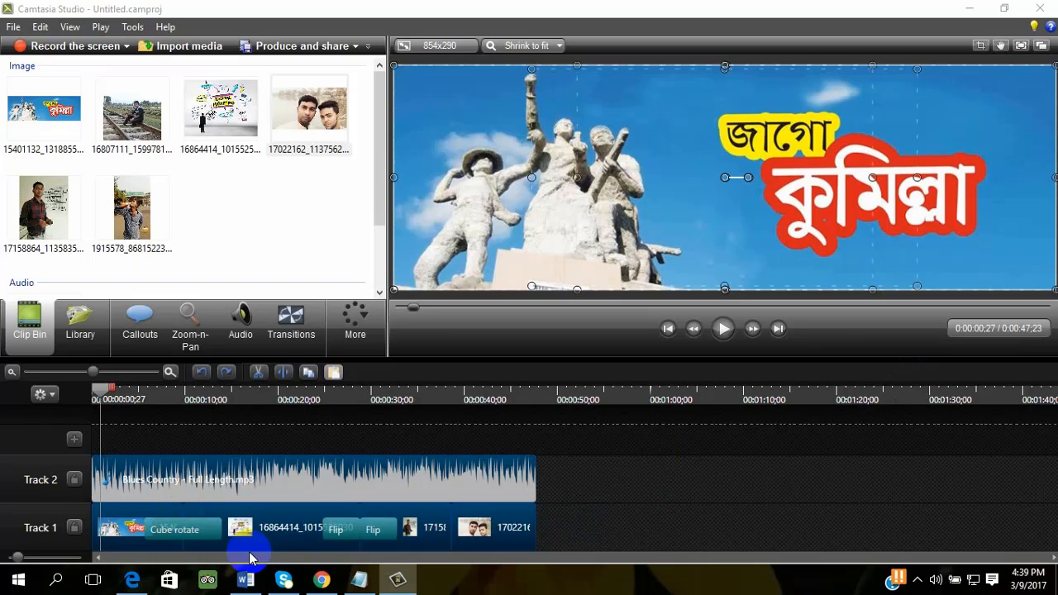
click(588, 529)
click(460, 484)
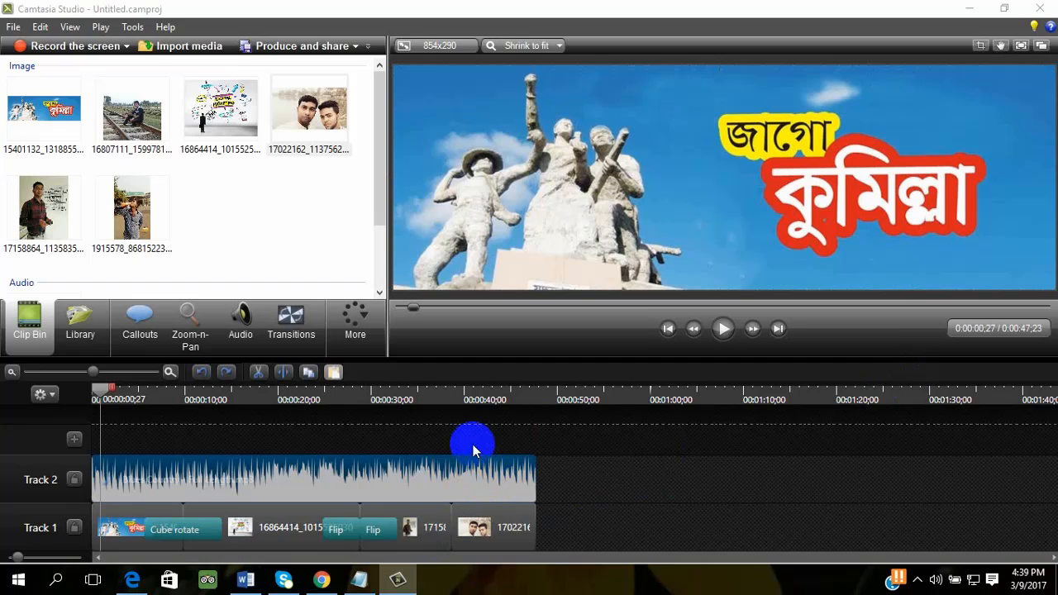
drag(102, 387, 462, 436)
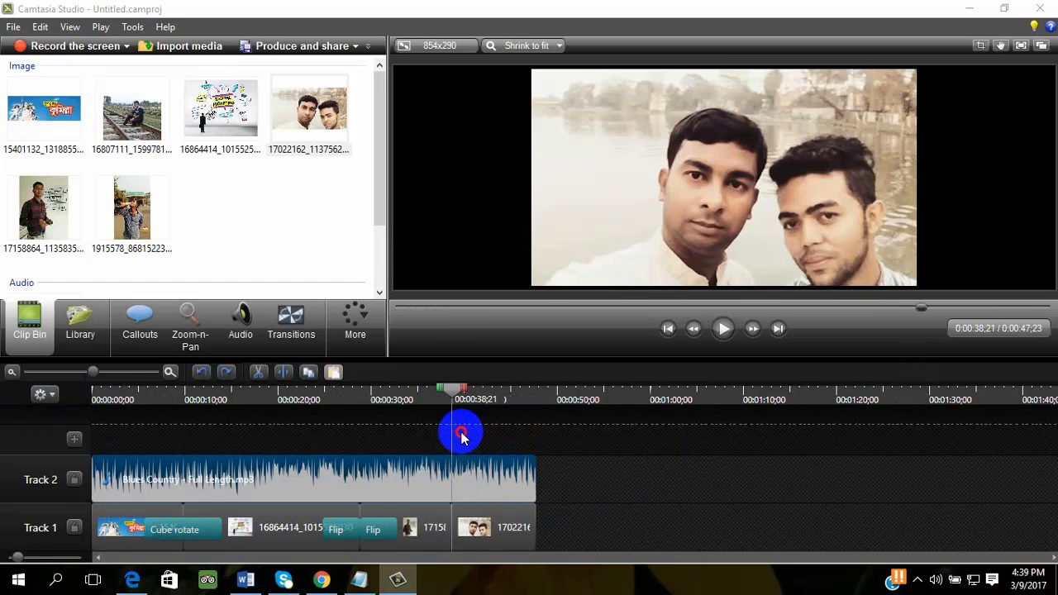
drag(563, 460, 451, 494)
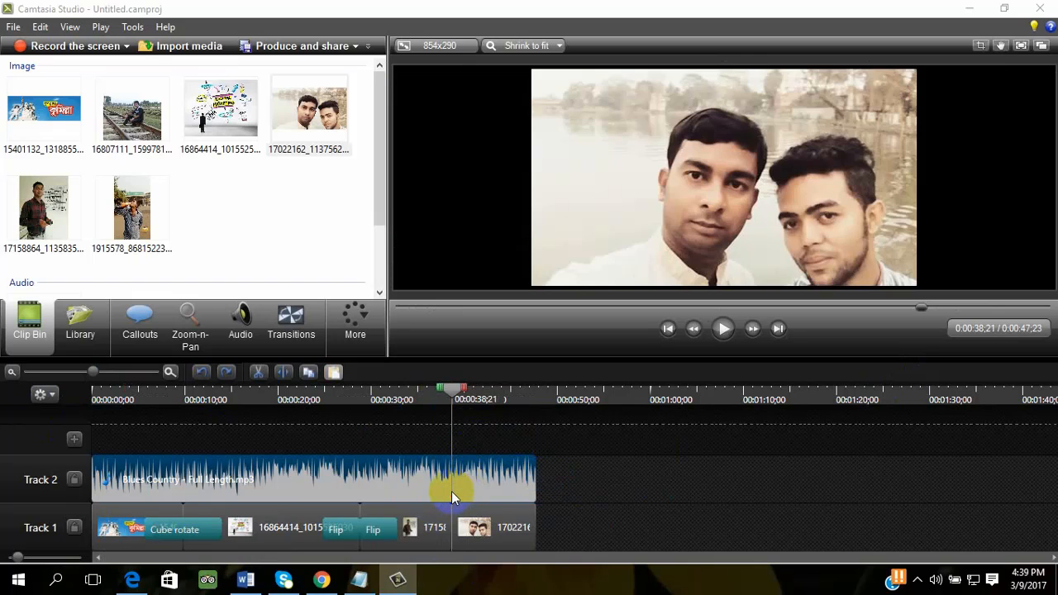
drag(626, 532, 368, 564)
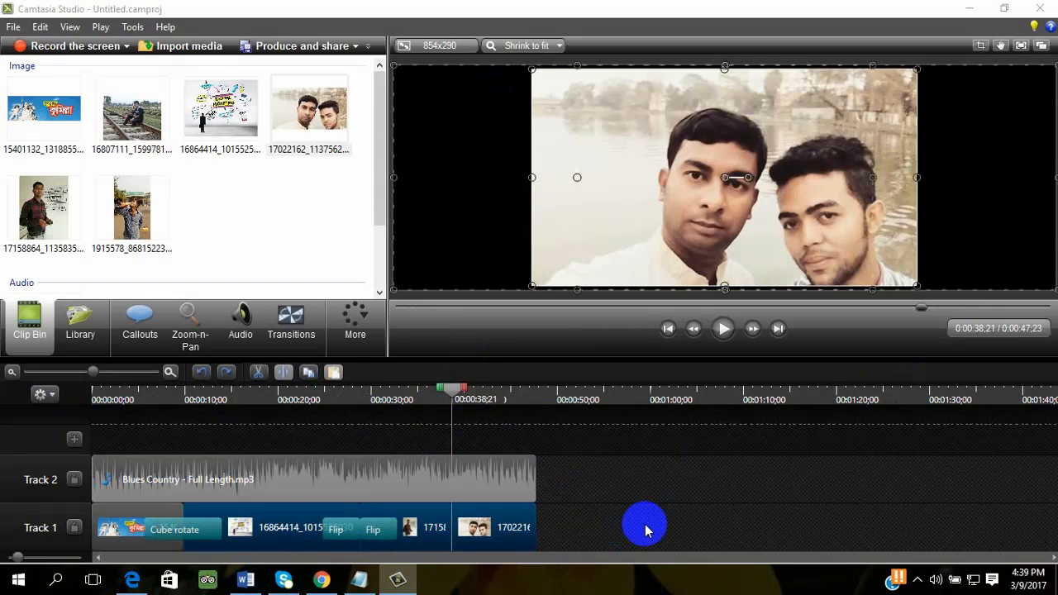
click(648, 530)
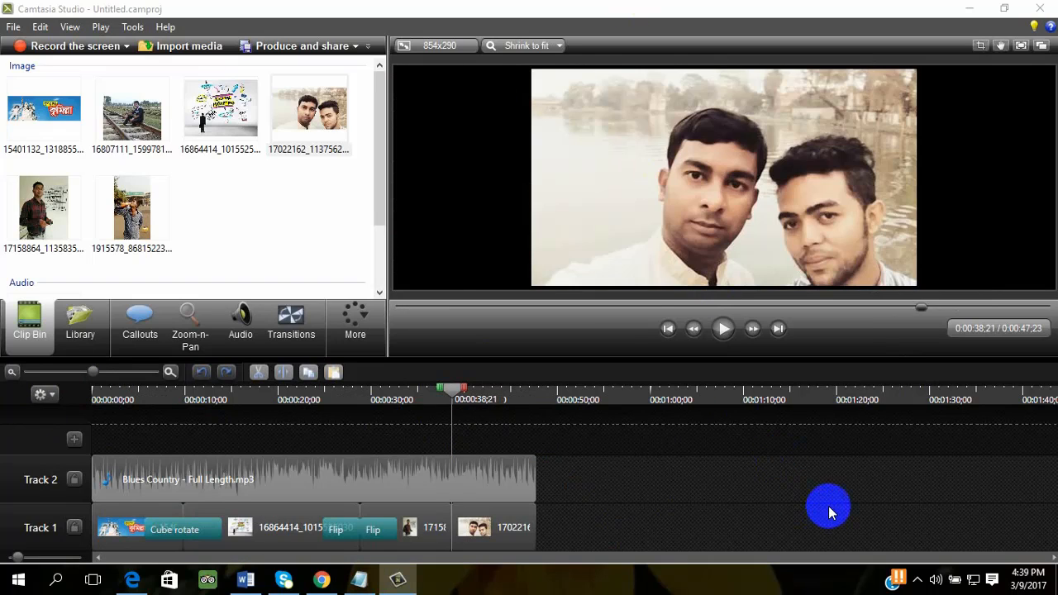
click(506, 527)
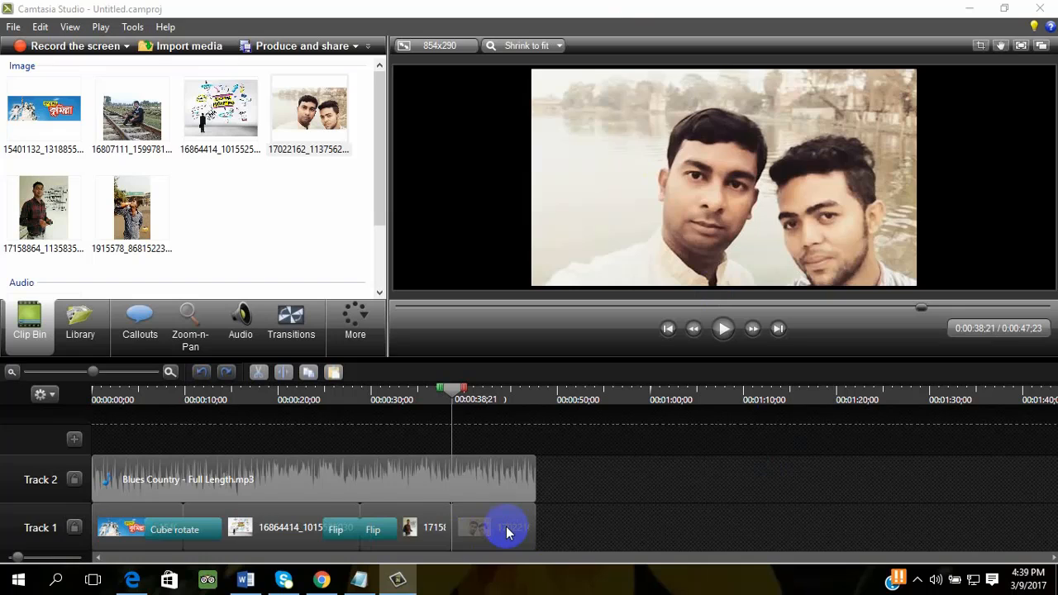
click(529, 486)
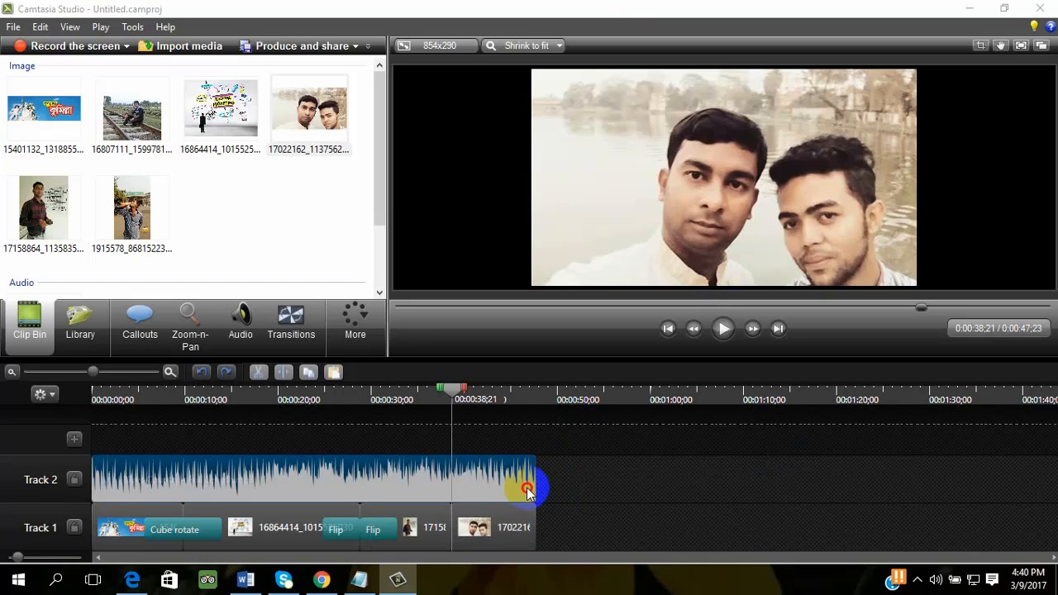
drag(557, 540, 164, 516)
click(707, 487)
drag(579, 503, 378, 529)
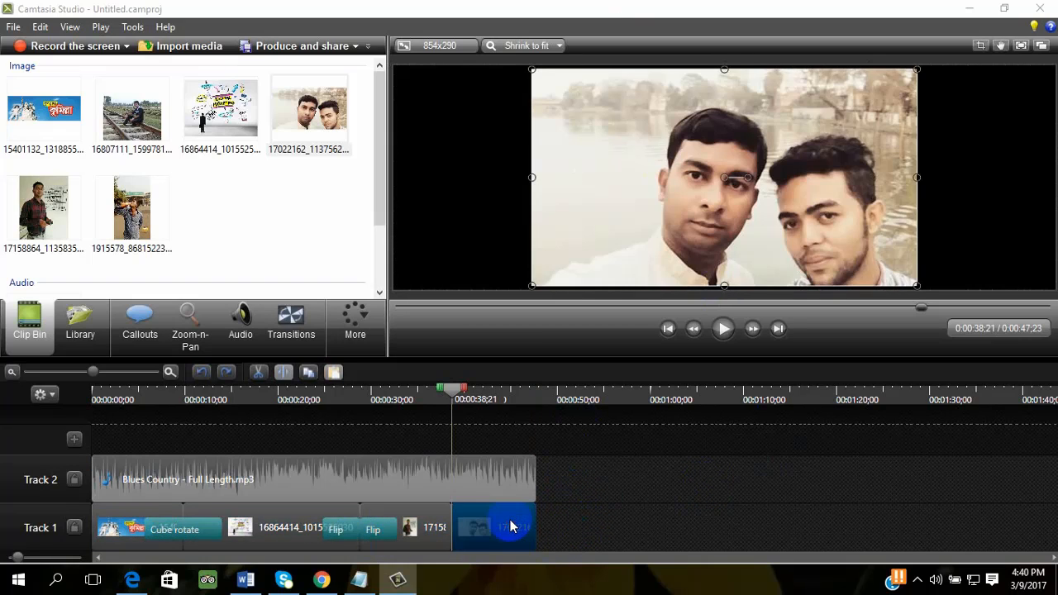
drag(579, 520, 115, 544)
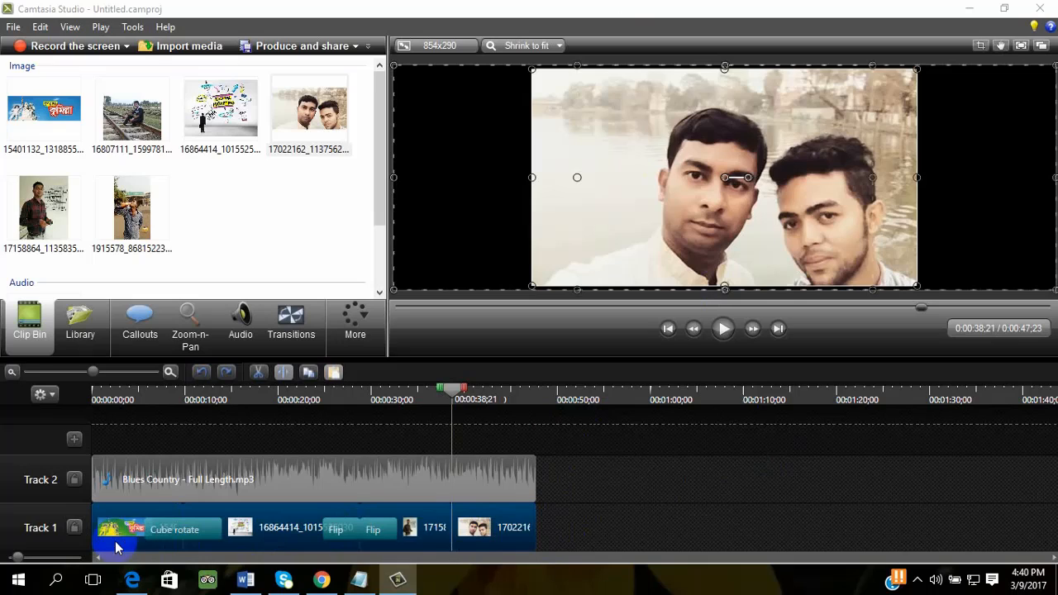
click(643, 477)
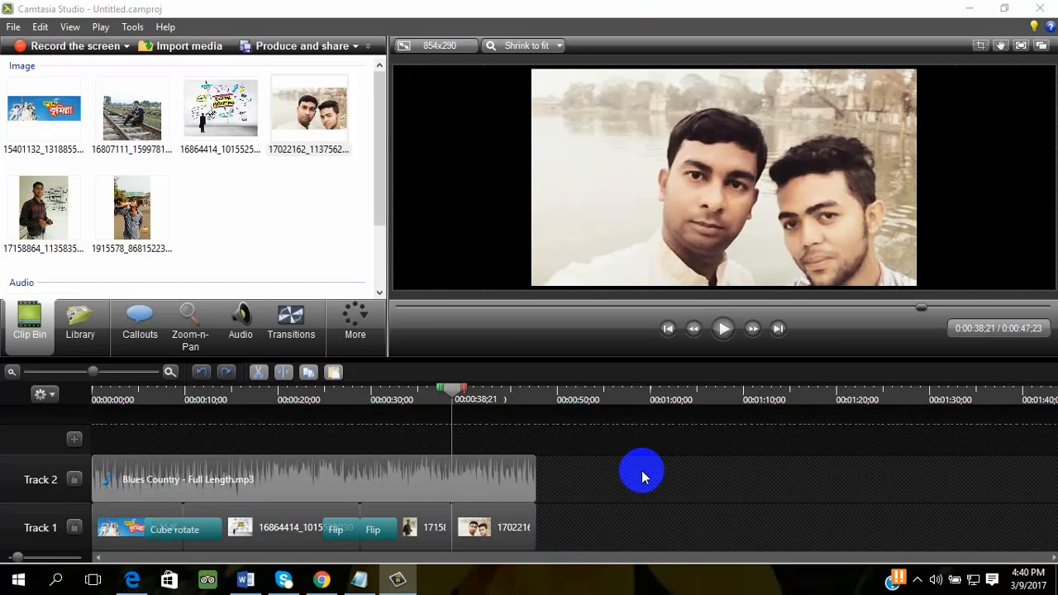
- Split the last photo on Track 1, 17022162, at 0:00:43;20 and delete the part after the split
click(499, 402)
click(505, 488)
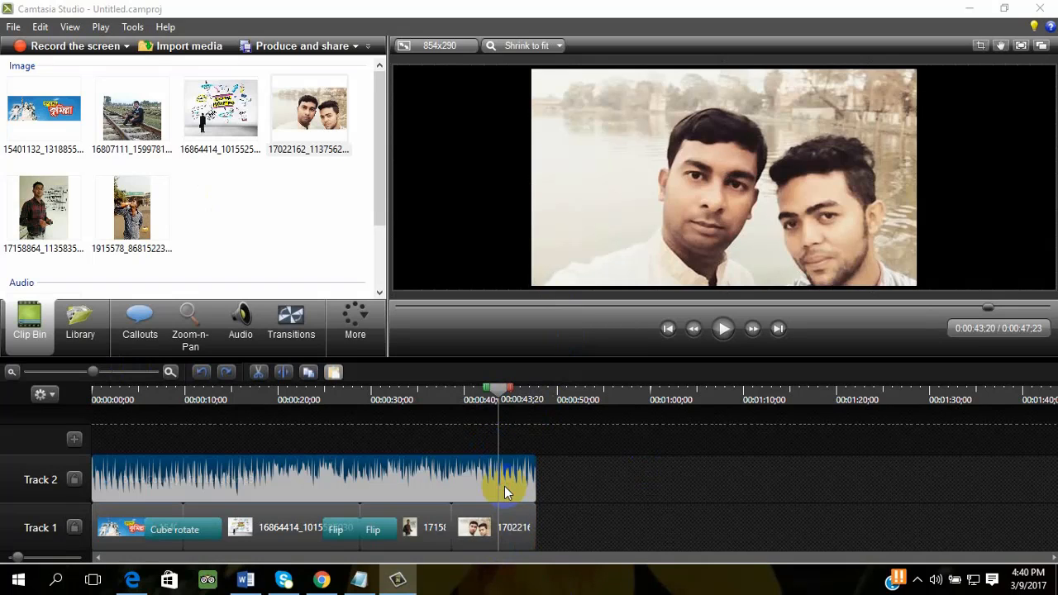
click(513, 524)
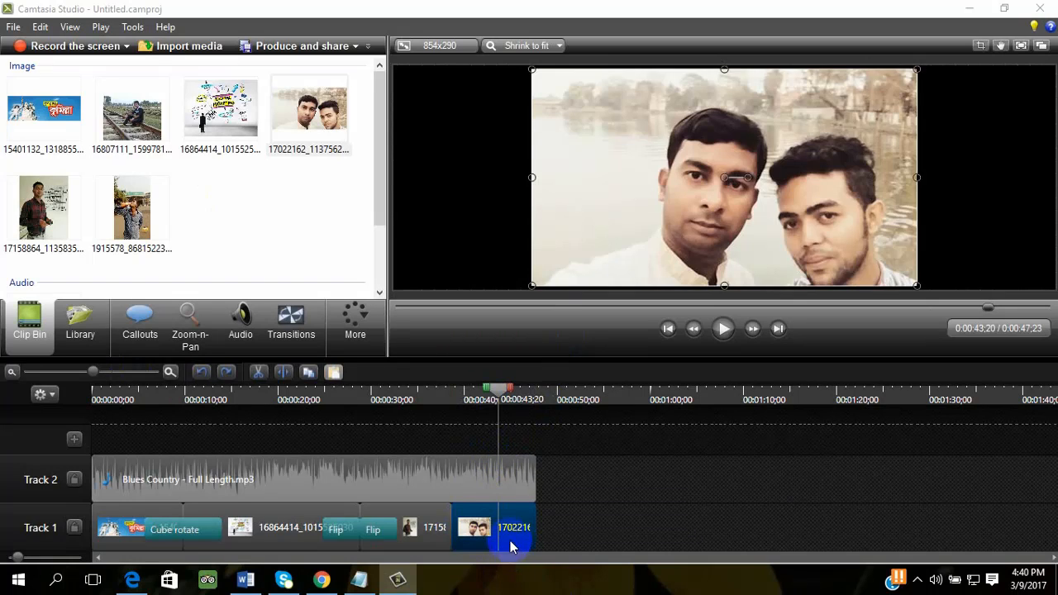
click(289, 376)
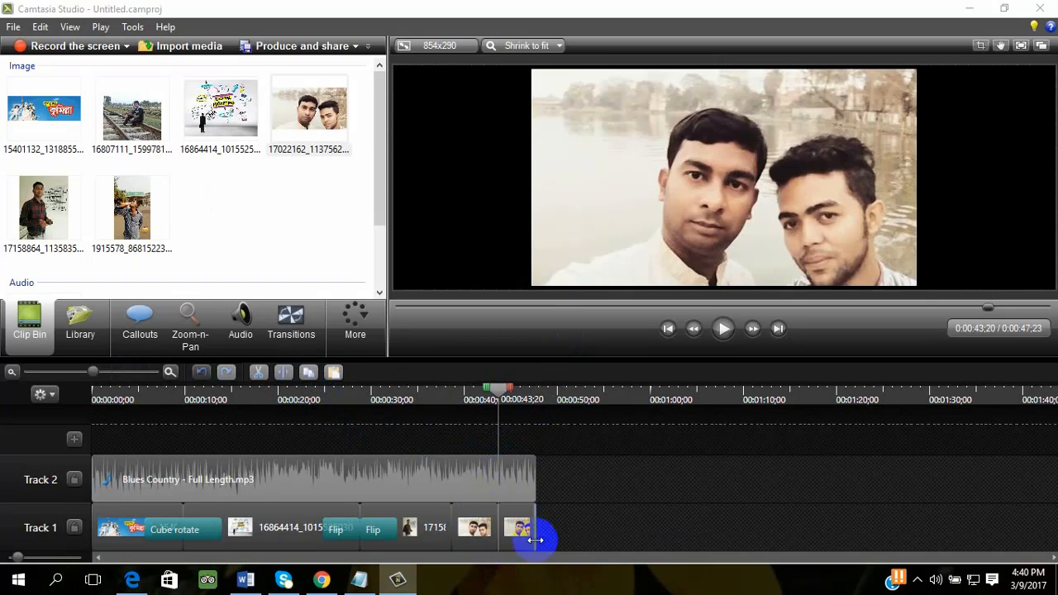
right_click(534, 538)
click(583, 377)
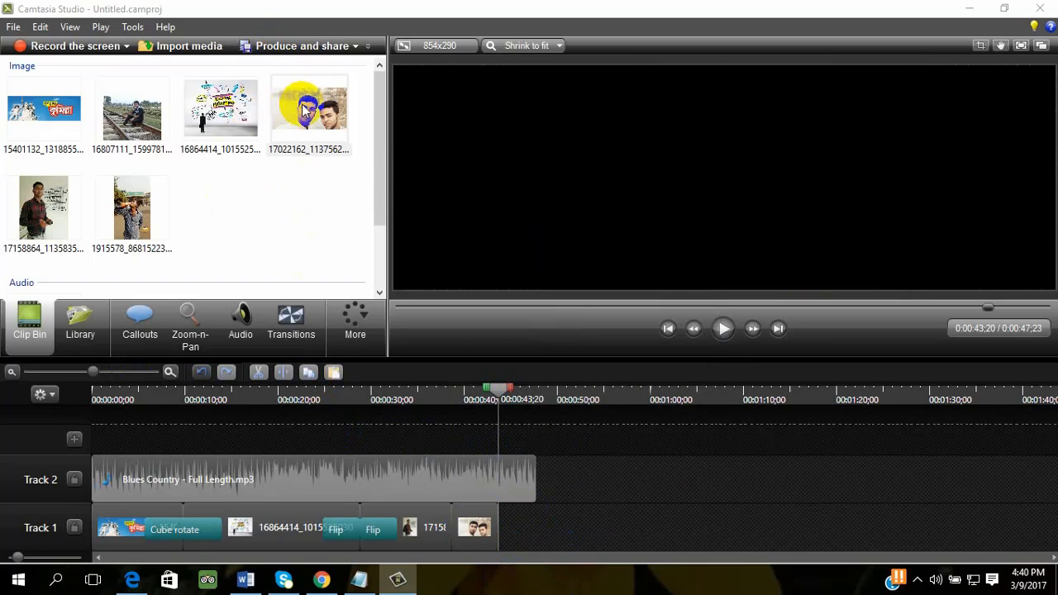
- Add the 17022162 photo from the Clip Bin to the end of Track 1 at 0:00:43;20 and play the slideshow from there
drag(310, 104, 525, 528)
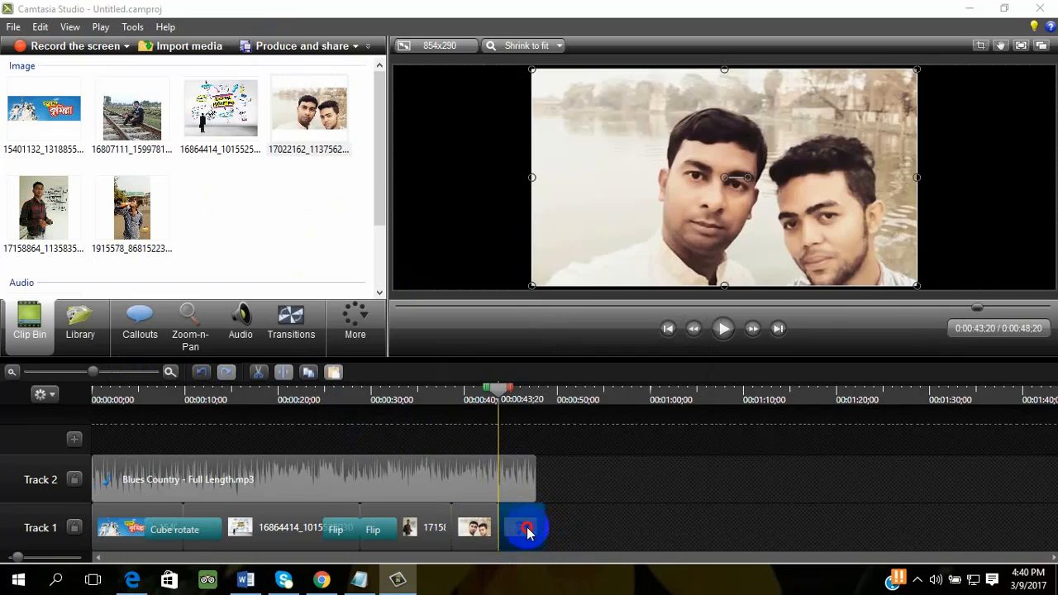
click(724, 328)
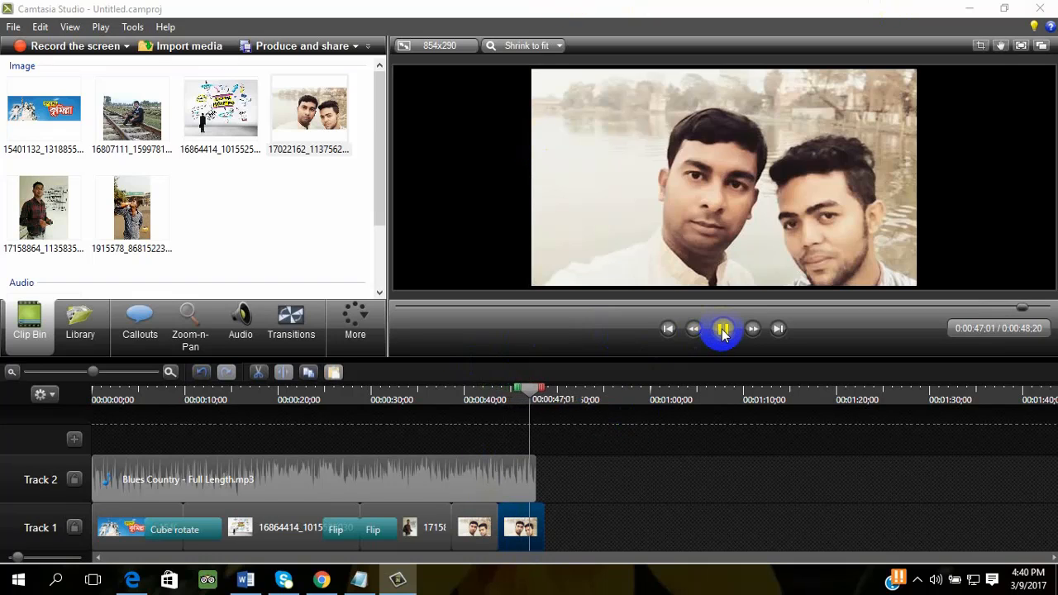
- Pause the playback and extend the Blues Country audio on Track 2 to the end of the last photo on Track 1
click(722, 329)
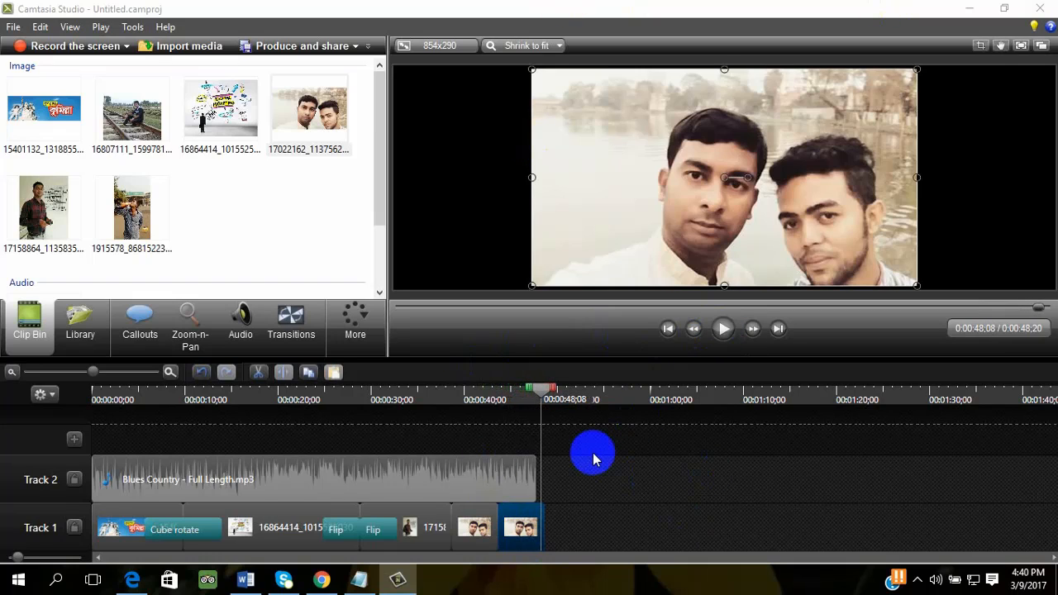
click(525, 473)
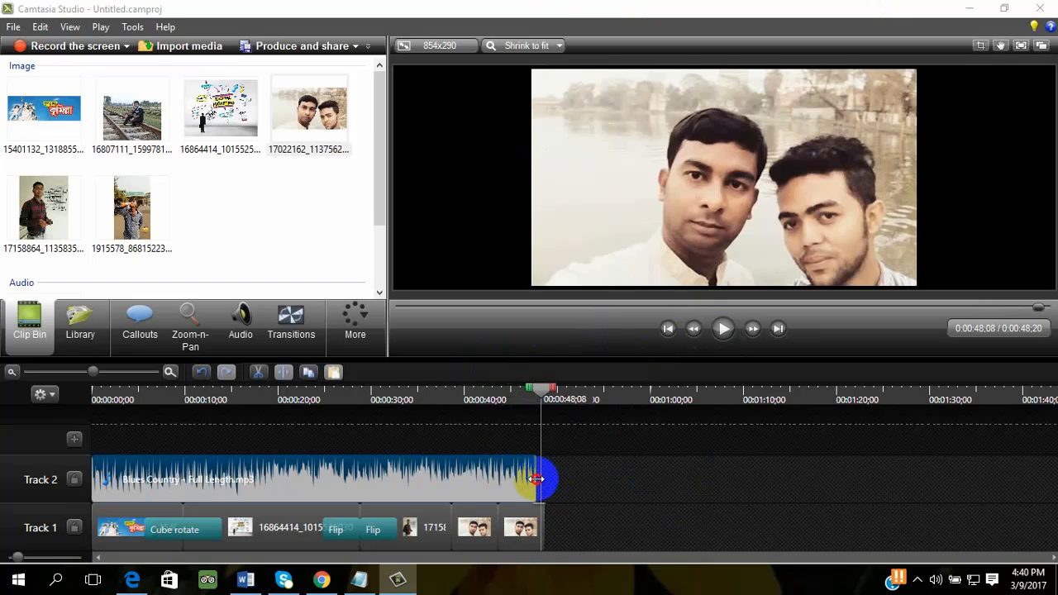
drag(539, 481, 559, 486)
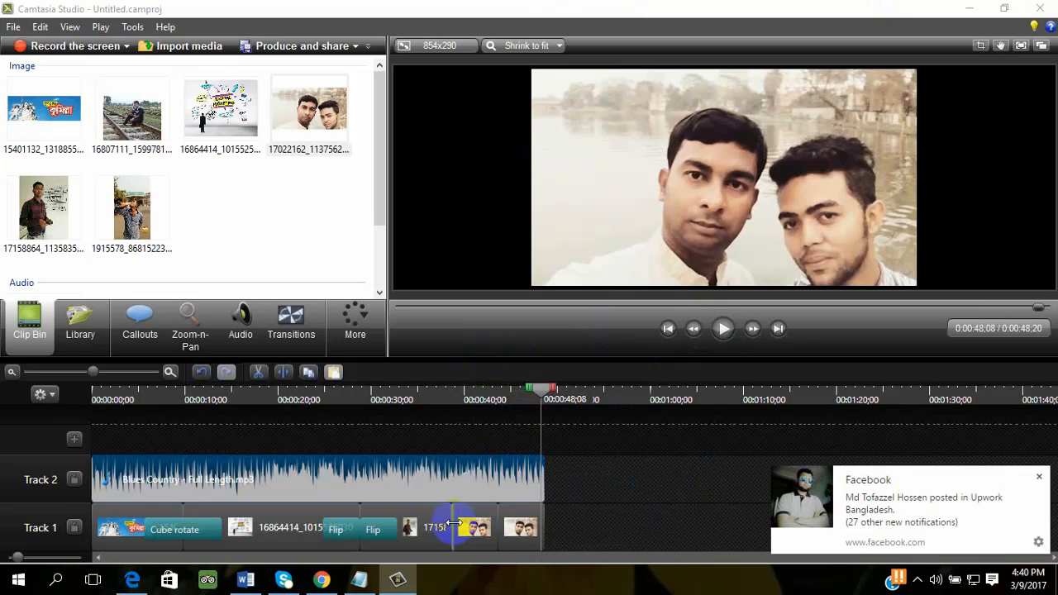
click(602, 450)
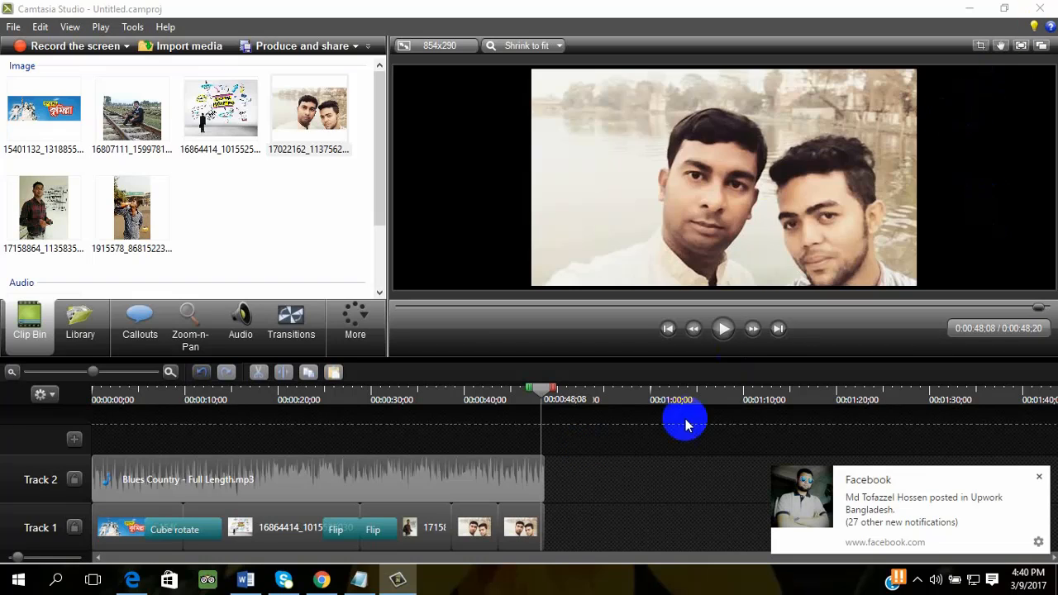
click(926, 510)
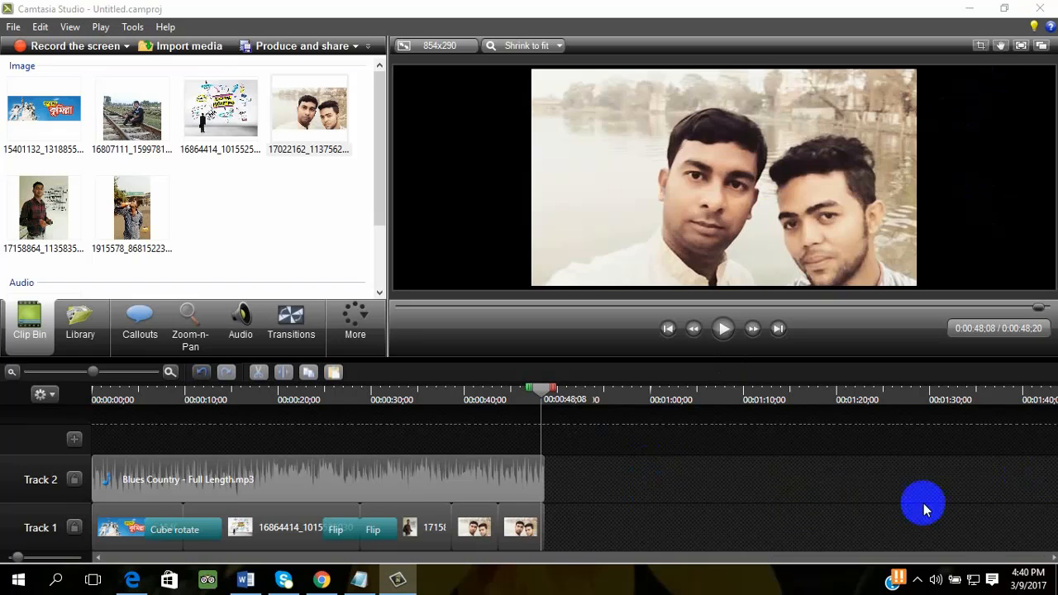
- Delete all clips from Track 1 and Track 2 and return the playhead to the start of the timeline
drag(642, 481, 3, 539)
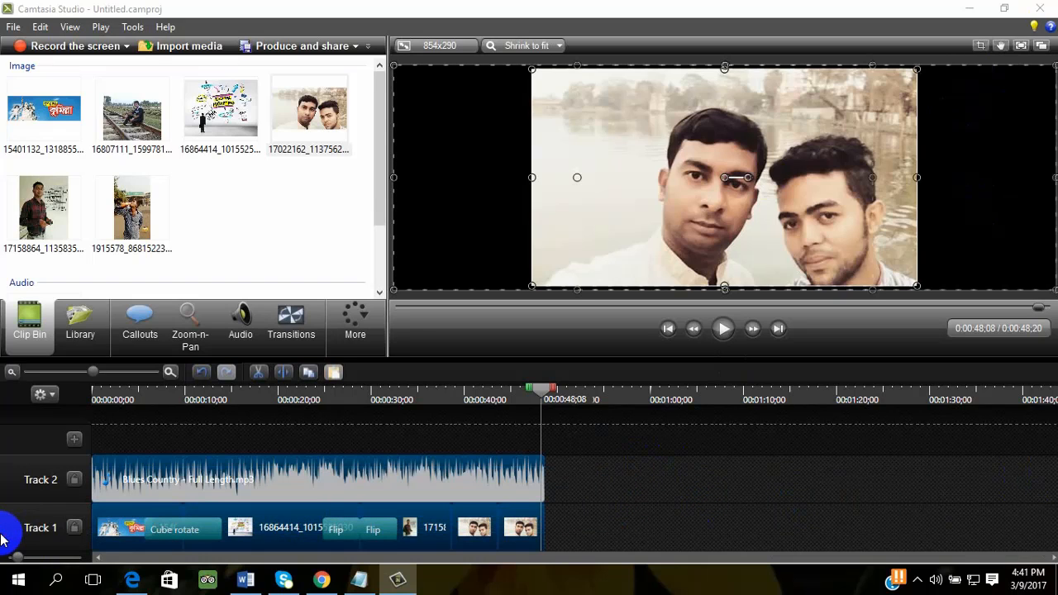
drag(609, 447, 110, 529)
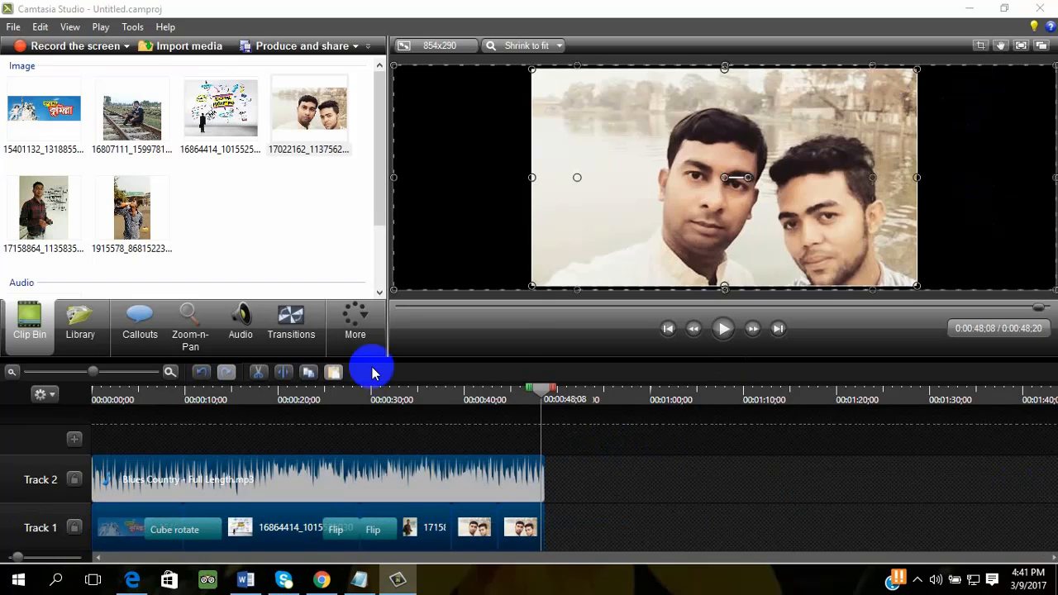
click(917, 580)
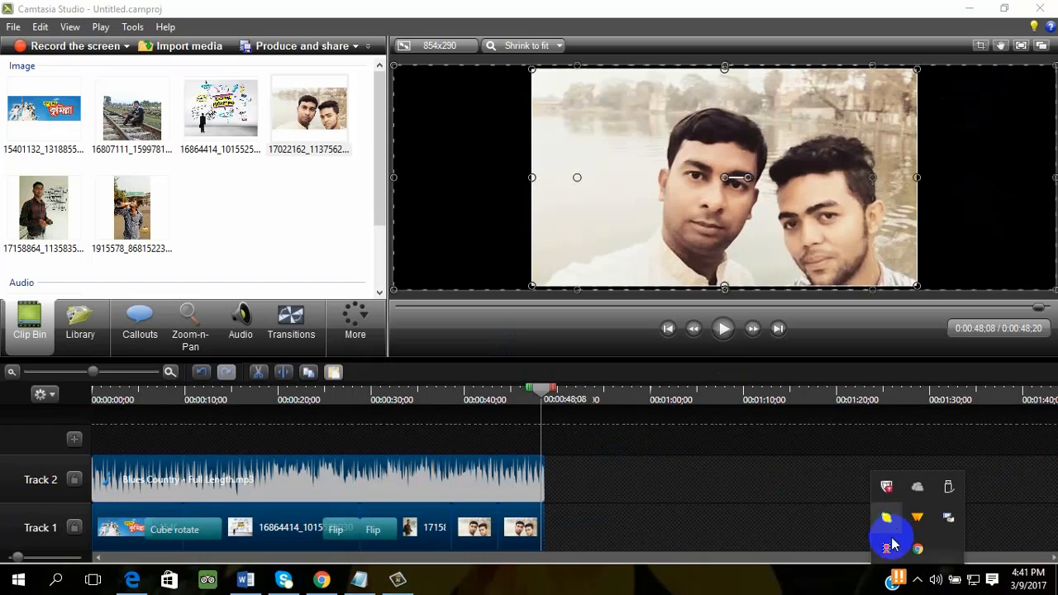
click(603, 466)
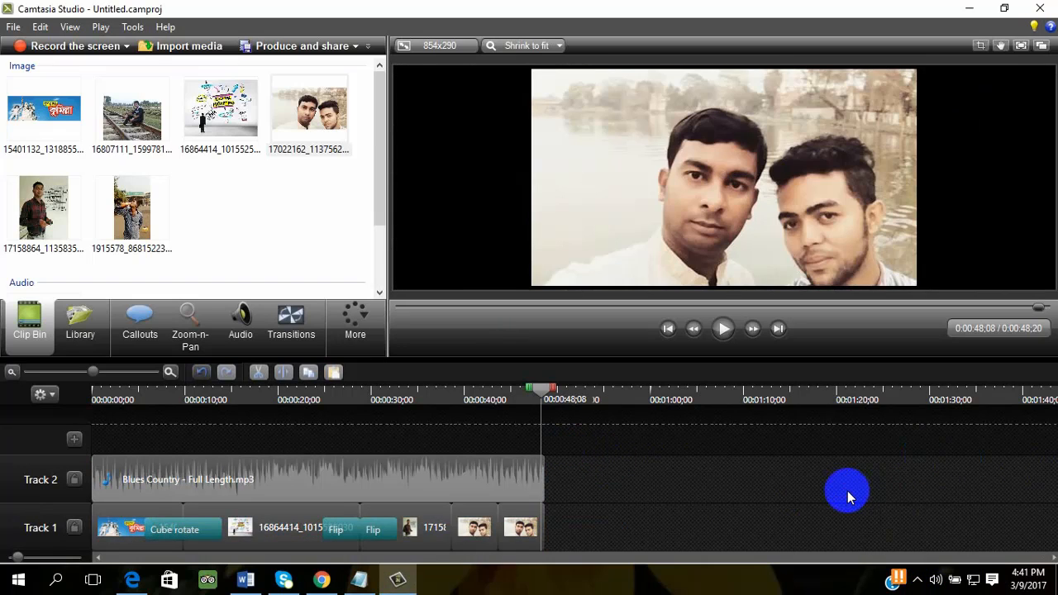
drag(573, 522, 16, 576)
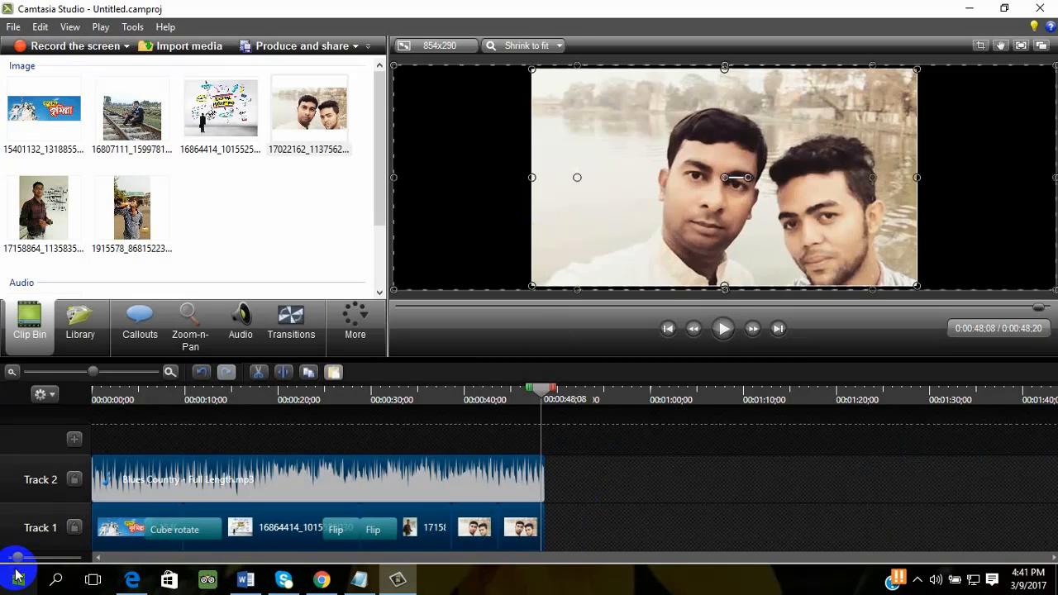
key(Delete)
click(546, 401)
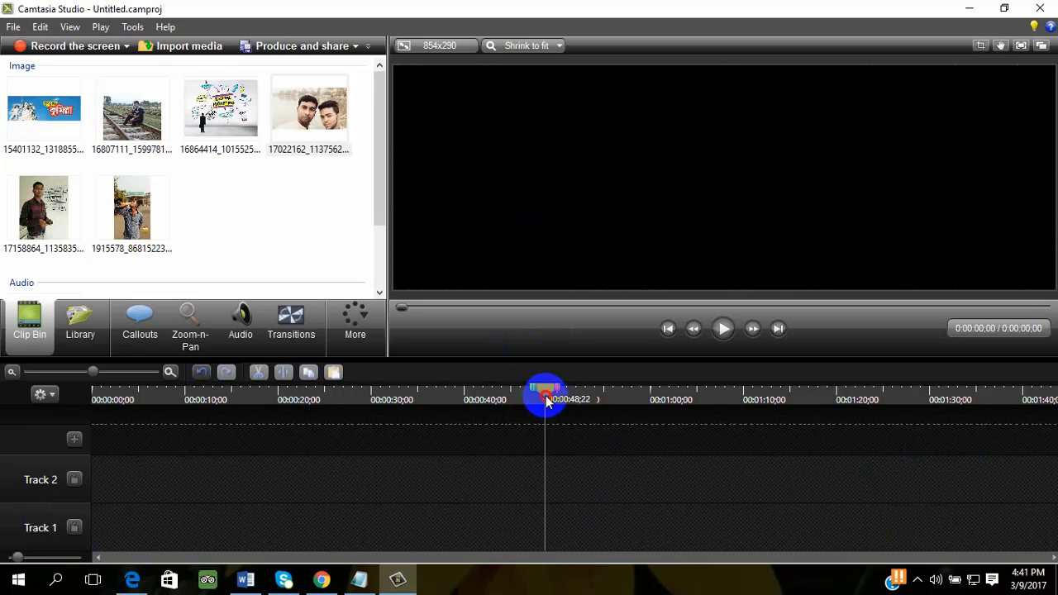
drag(546, 401, 58, 437)
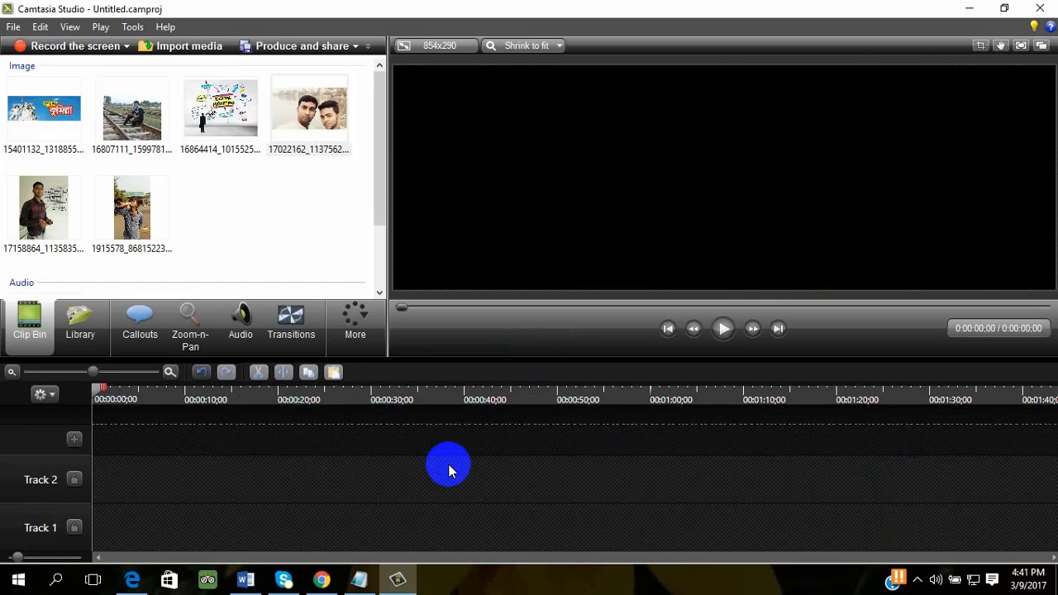
- Add all six photos from the Clip Bin together to Track 1, starting at 0:00:00;00
drag(343, 260, 3, 83)
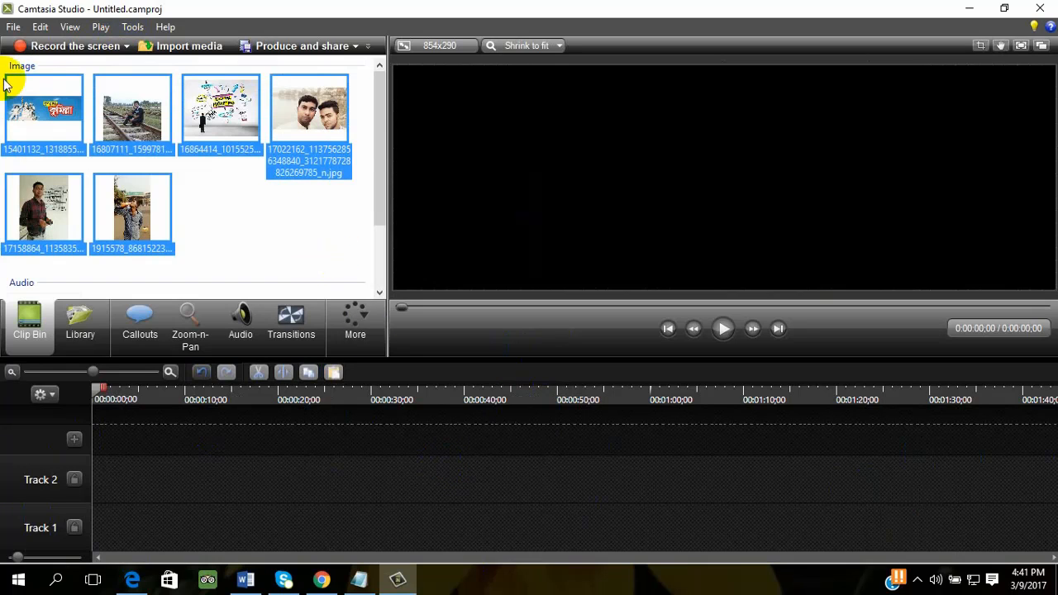
click(162, 107)
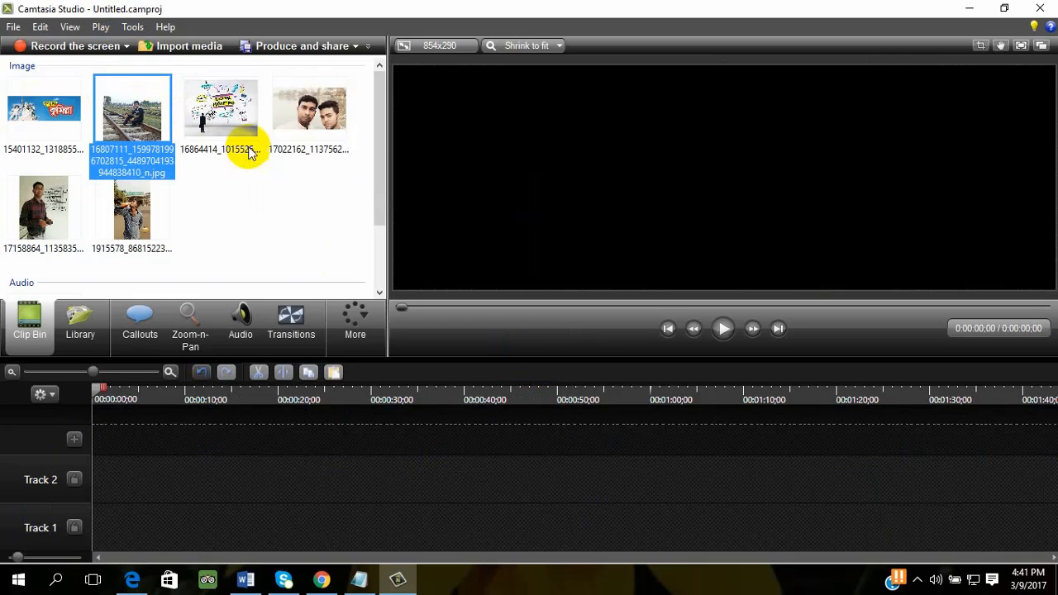
drag(353, 253, 2, 83)
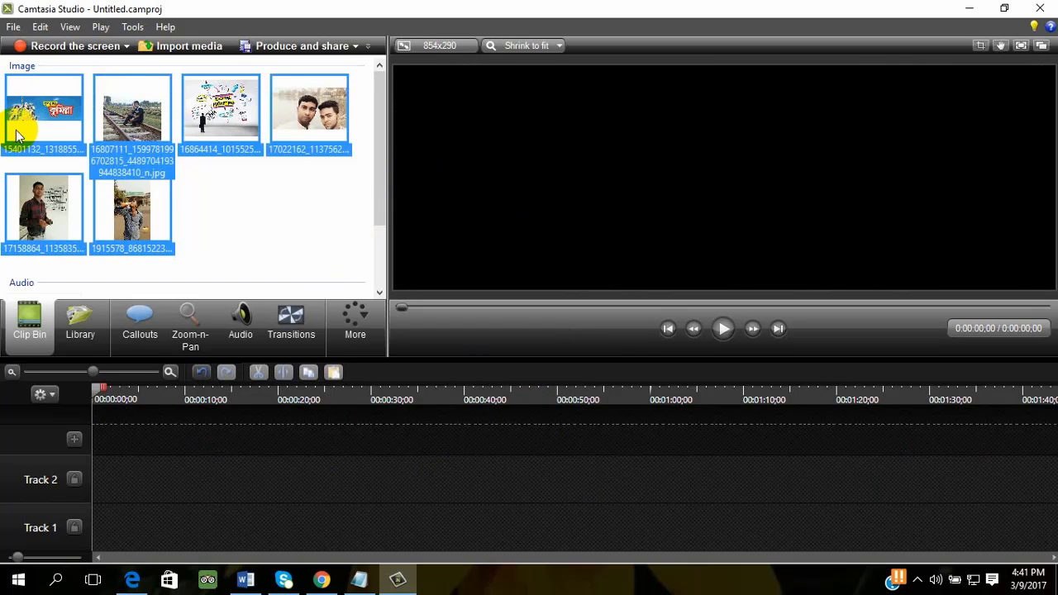
drag(16, 135, 85, 525)
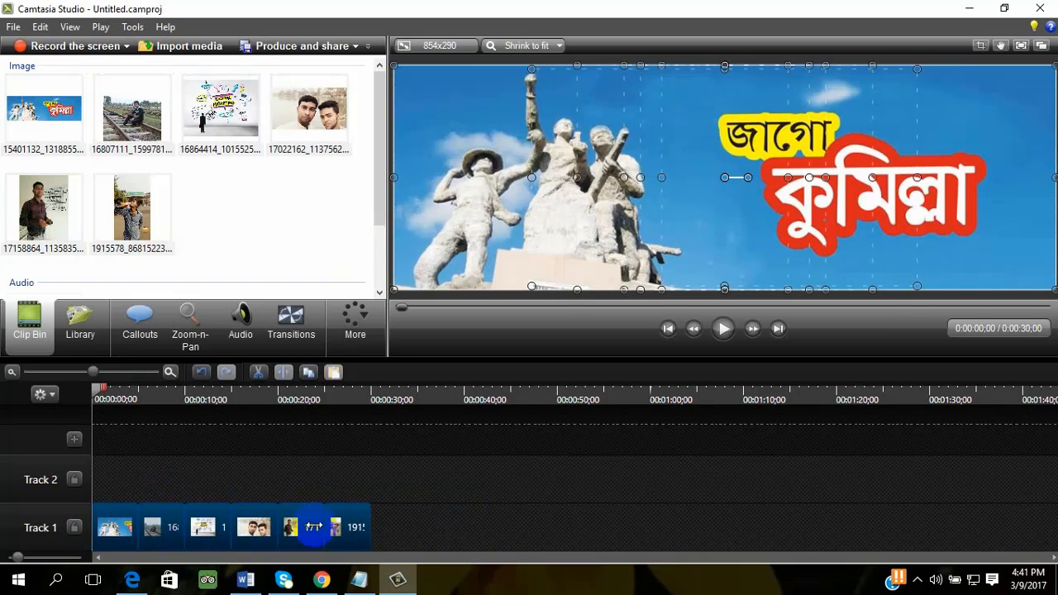
- Try extending the last photo on Track 1 to 0:00:46;03, and undo the extension
click(437, 519)
drag(472, 522, 125, 517)
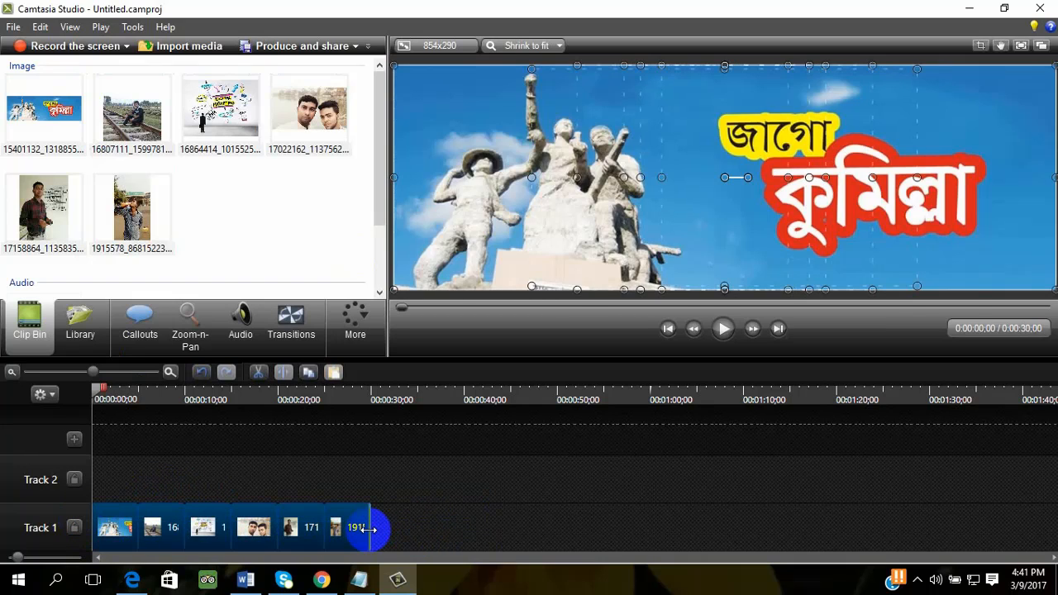
drag(369, 527, 520, 528)
click(609, 528)
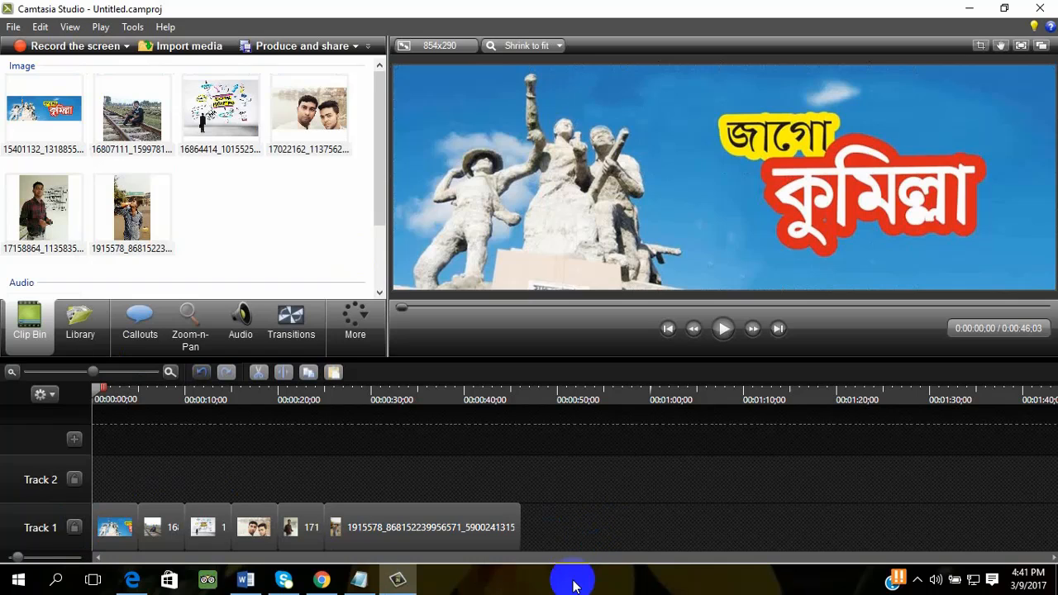
key(ctrl+z)
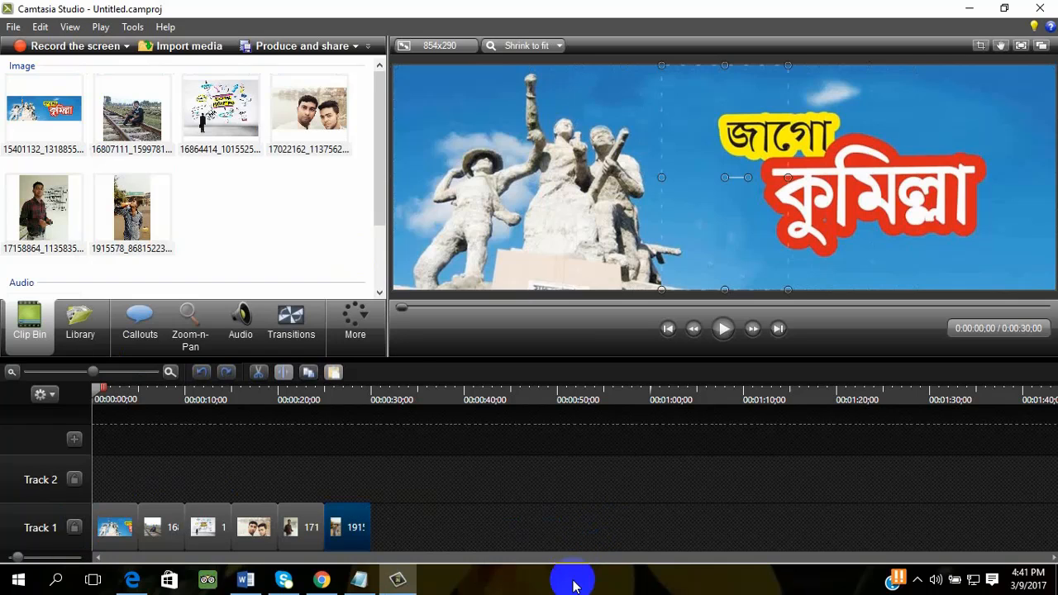
click(529, 464)
- Move the first photo, 15401132, slightly down and to the left on the canvas
drag(173, 521, 212, 539)
click(798, 219)
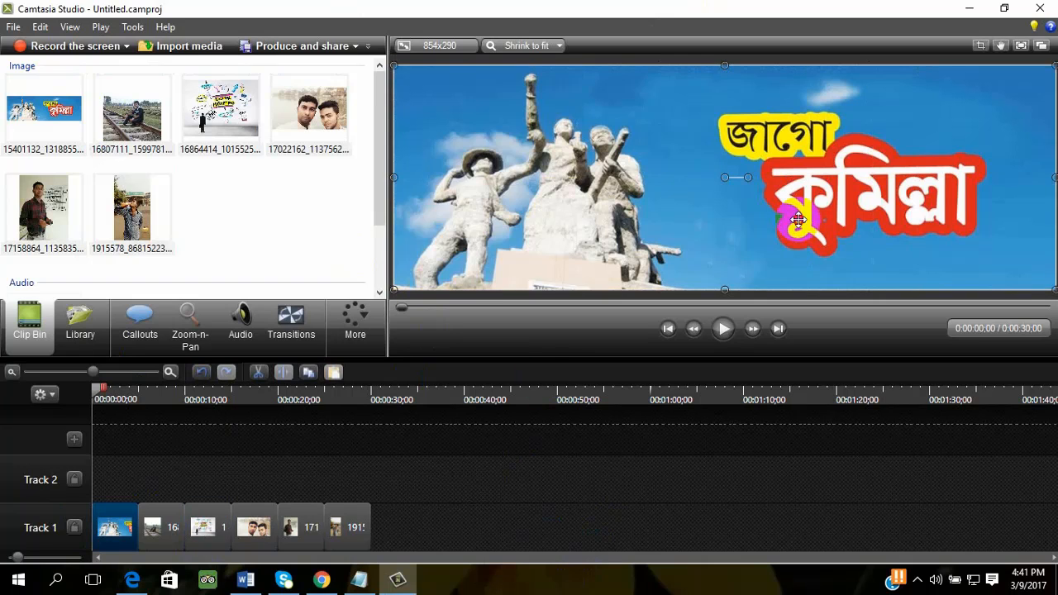
drag(798, 219, 788, 310)
drag(804, 249, 821, 164)
drag(895, 181, 886, 185)
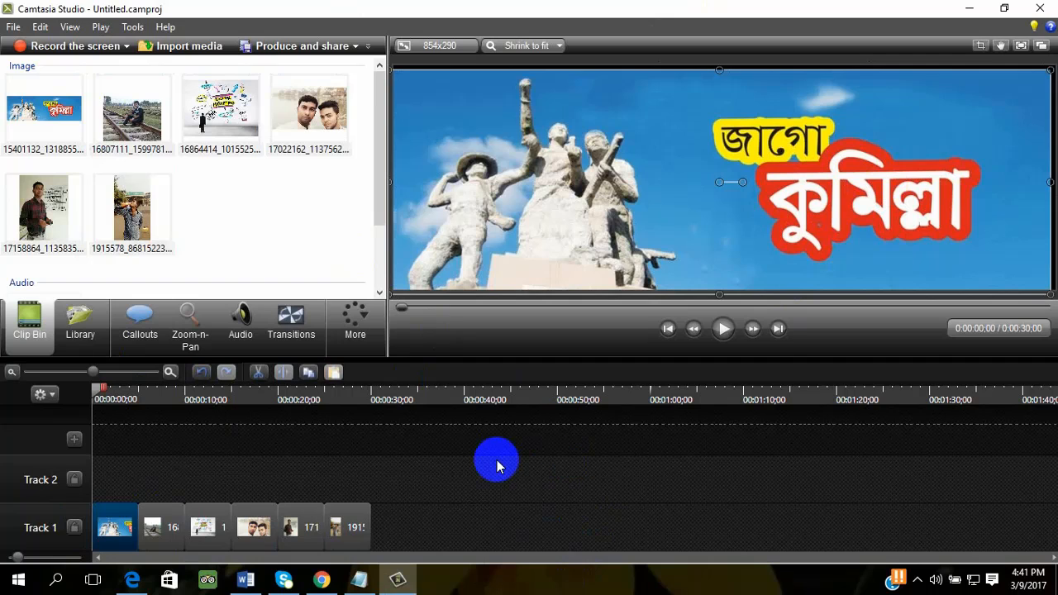
click(189, 97)
click(111, 118)
click(46, 118)
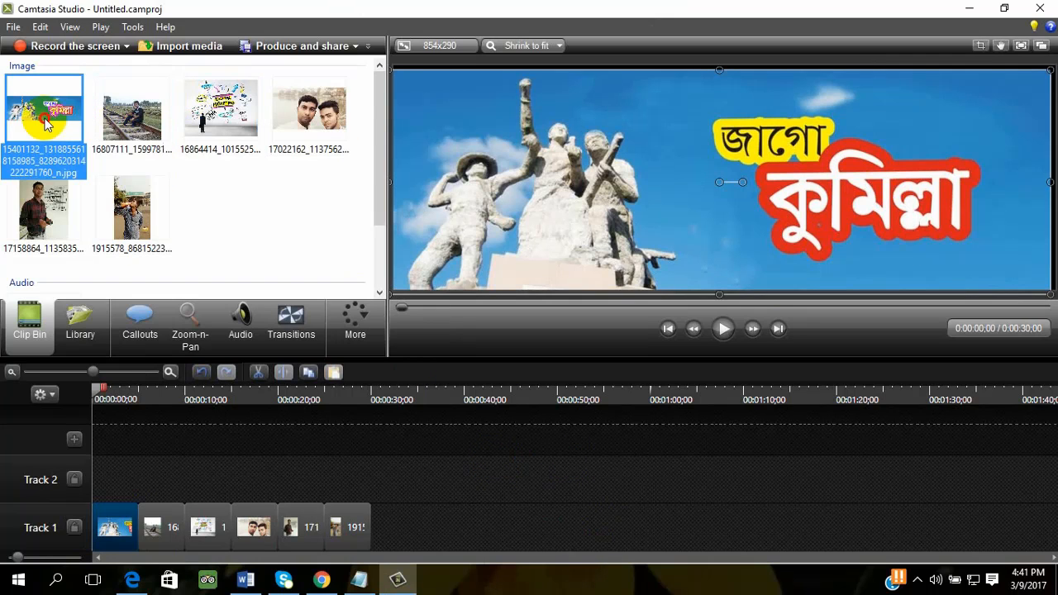
click(348, 101)
click(202, 133)
click(142, 151)
click(10, 142)
click(128, 193)
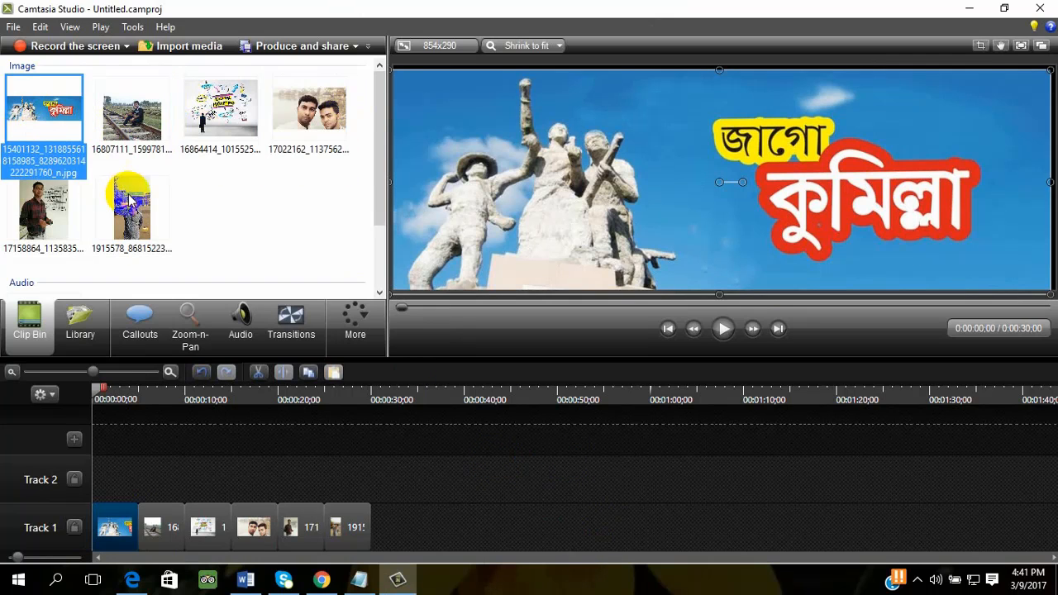
click(60, 227)
click(272, 273)
click(492, 480)
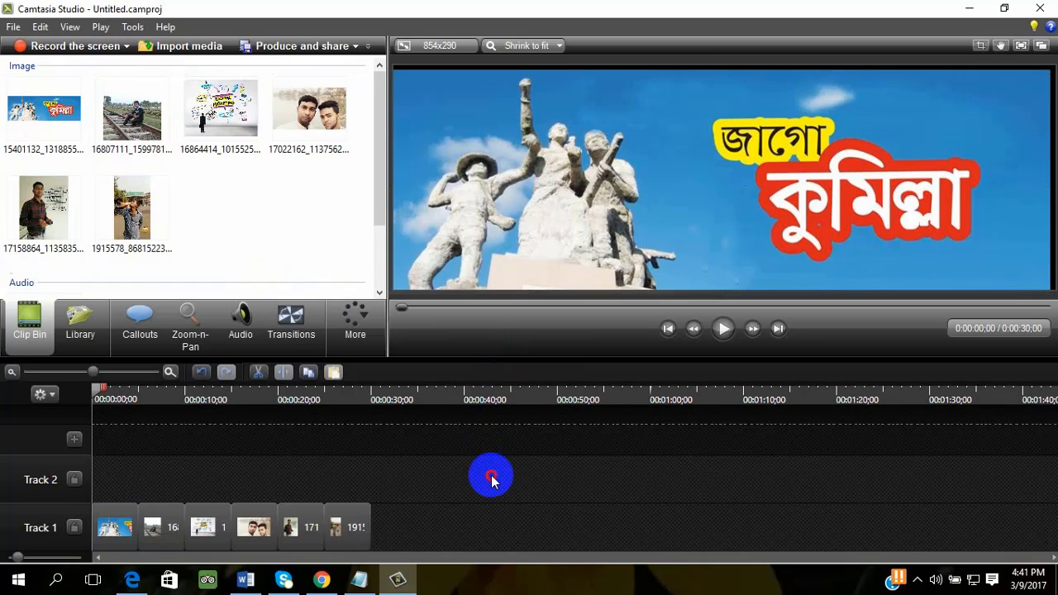
click(124, 529)
click(161, 530)
click(201, 529)
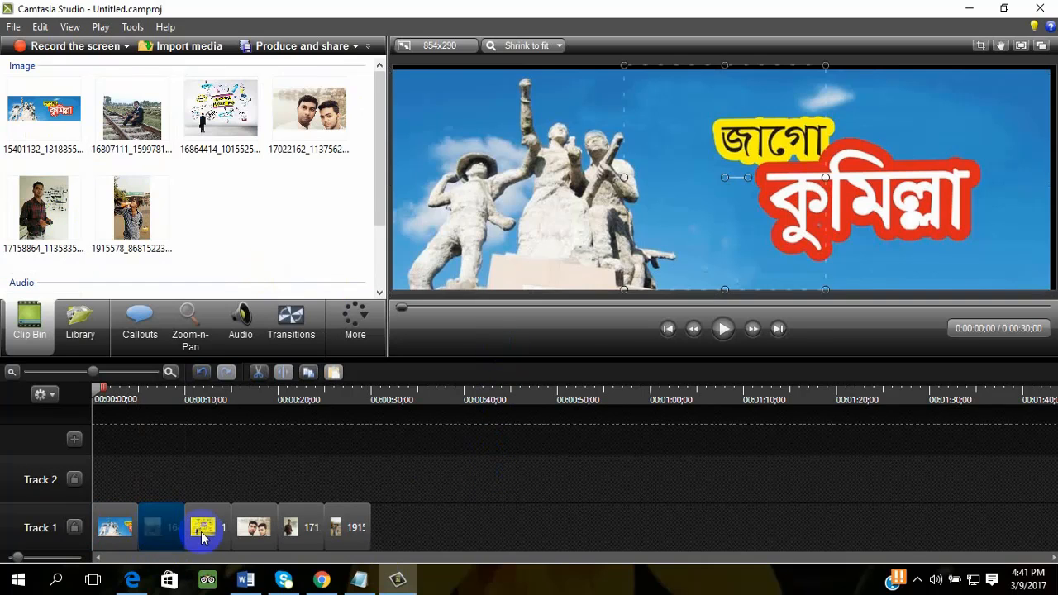
click(248, 529)
click(289, 531)
click(359, 545)
click(295, 531)
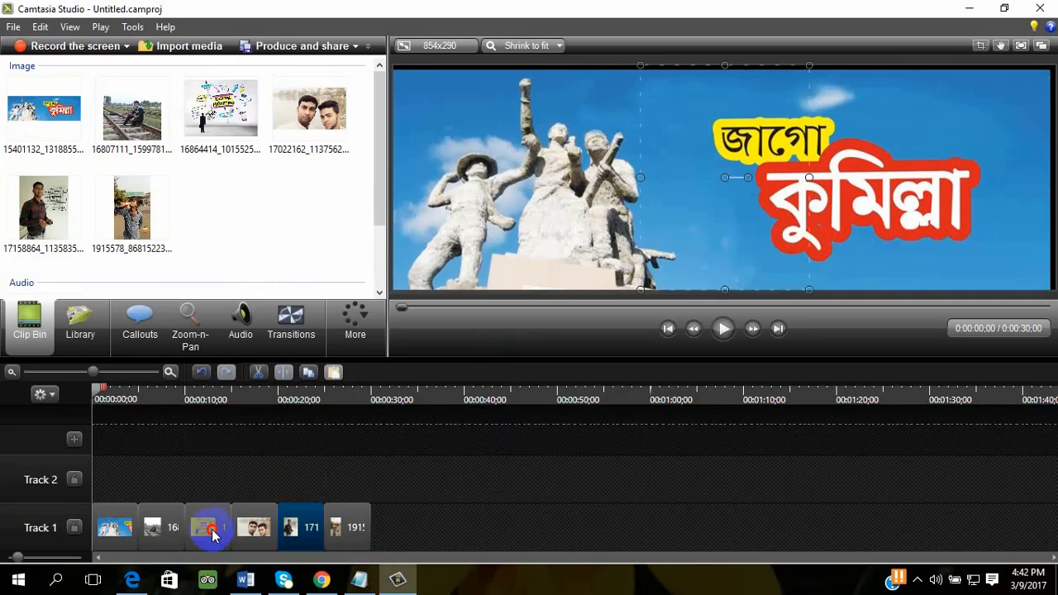
click(213, 533)
click(649, 481)
click(692, 425)
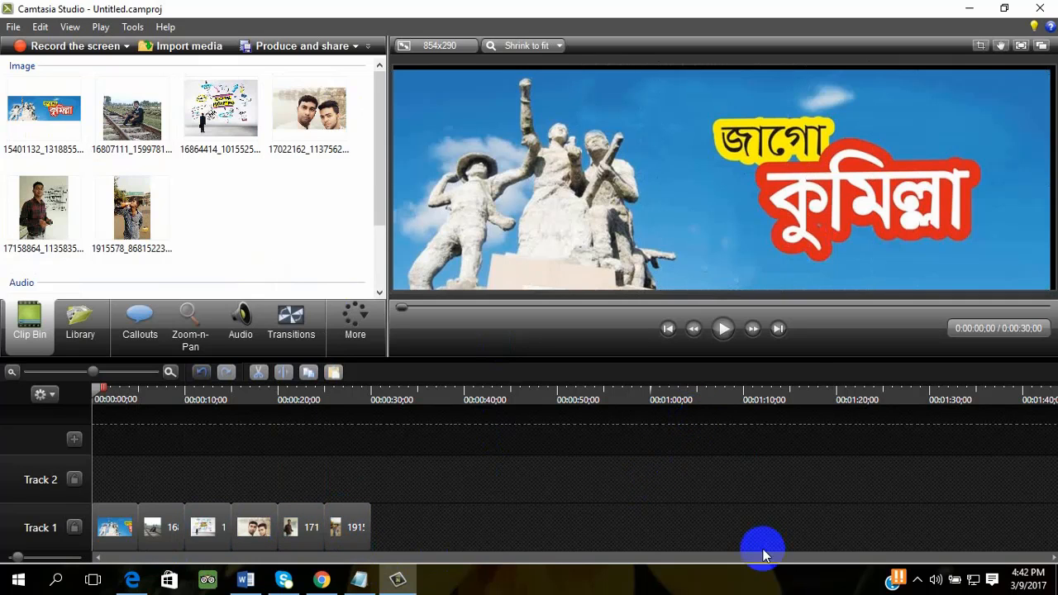
drag(87, 390, 1, 486)
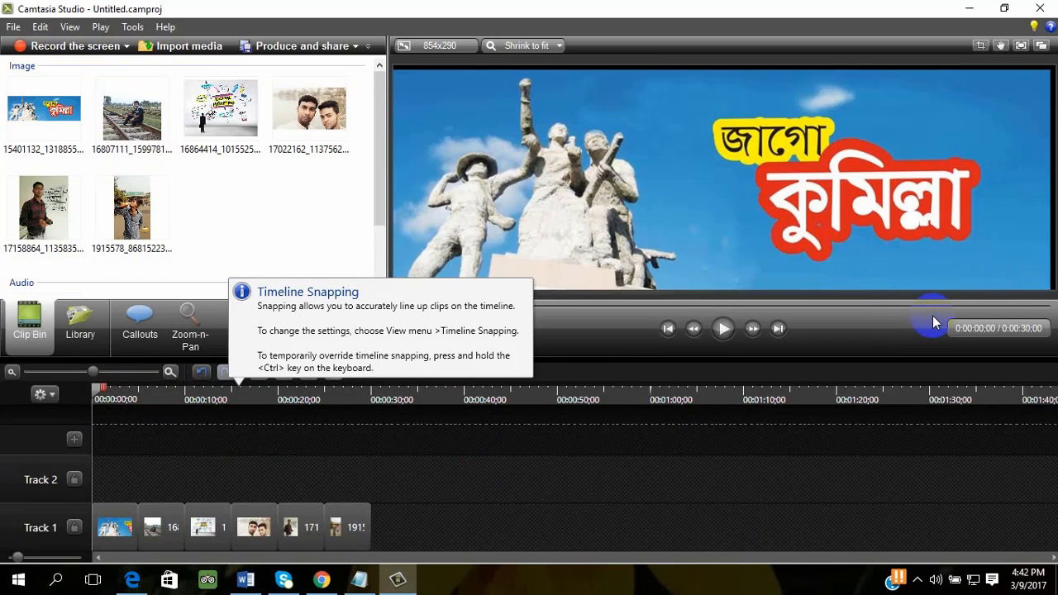
click(279, 48)
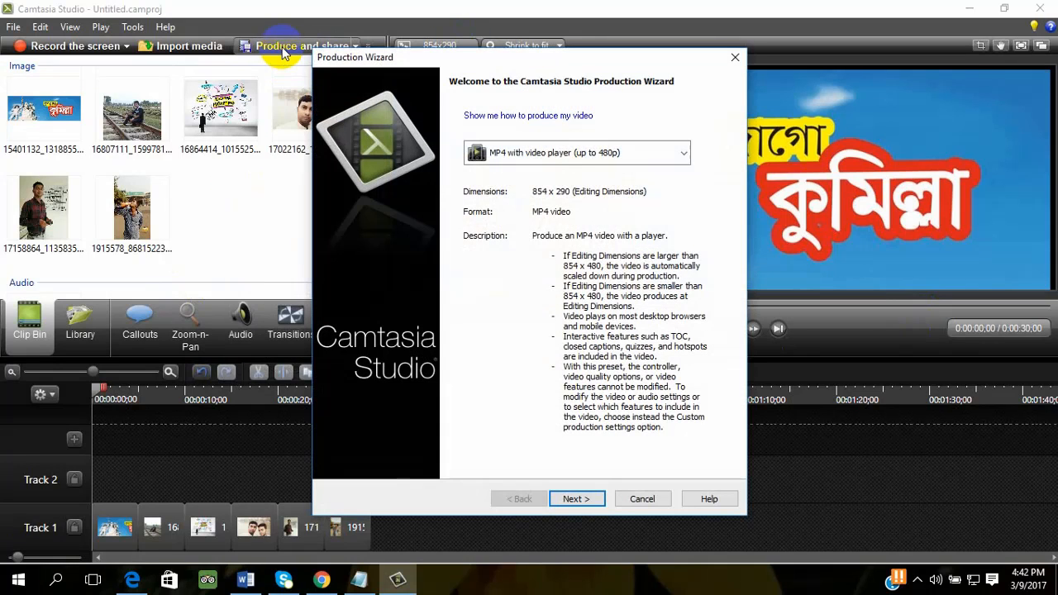
click(567, 155)
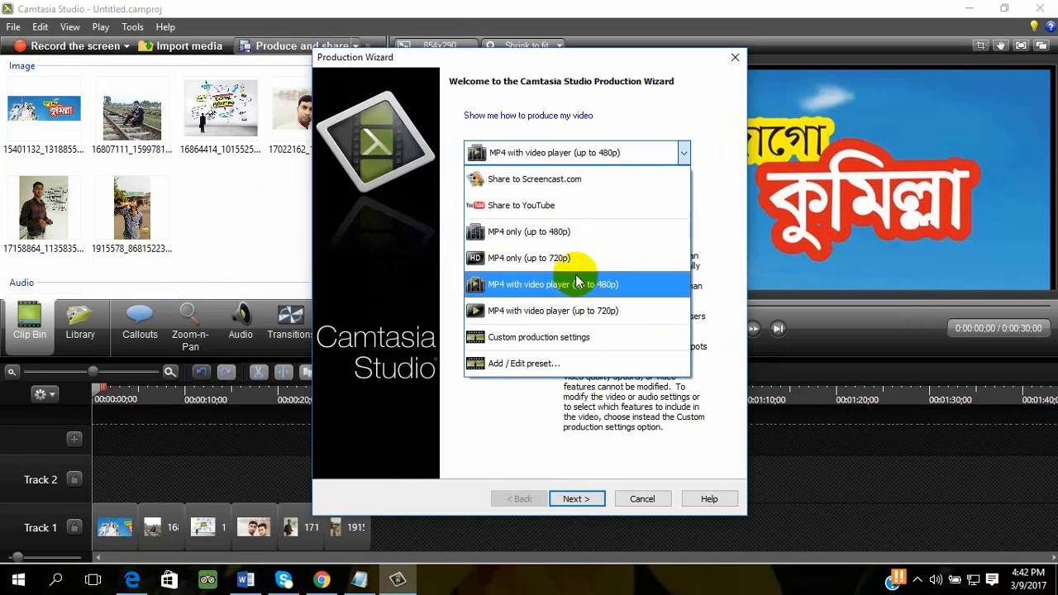
click(578, 260)
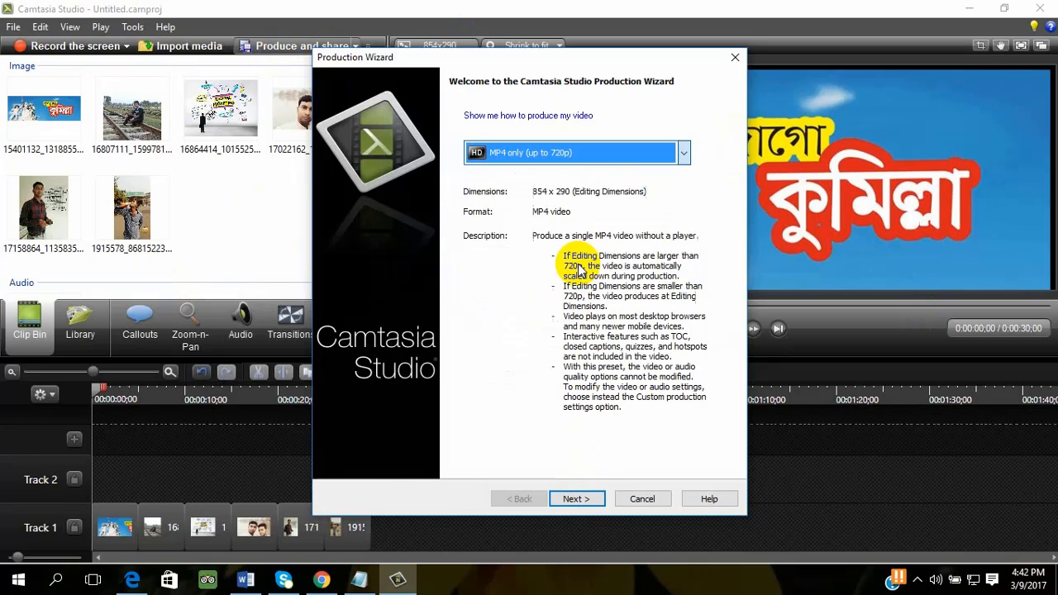
click(642, 500)
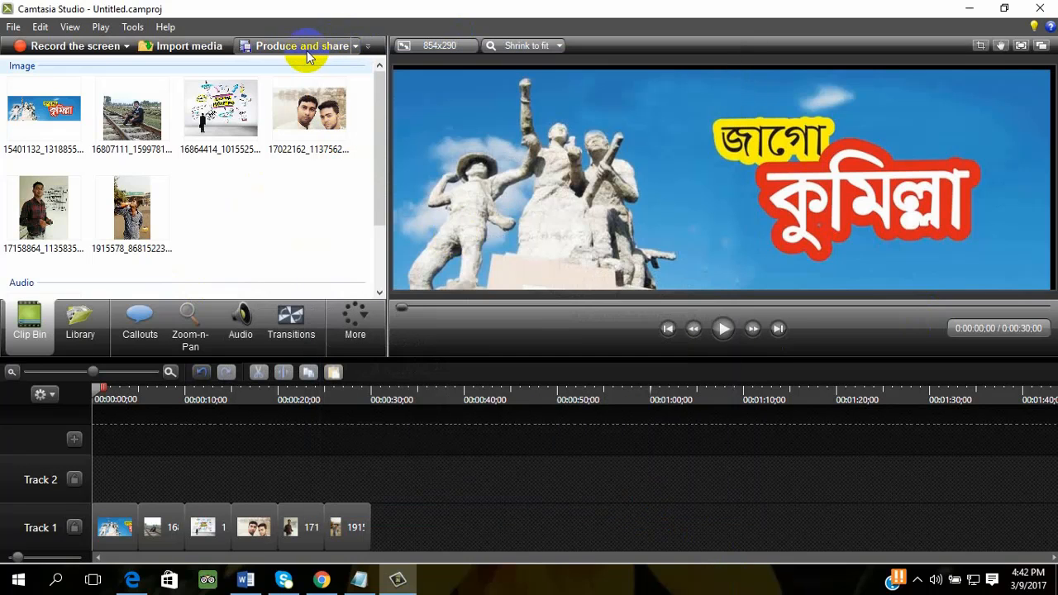
- Start producing the video with the MP4 only (up to 720p) preset and continue to the file name and folder settings
click(307, 49)
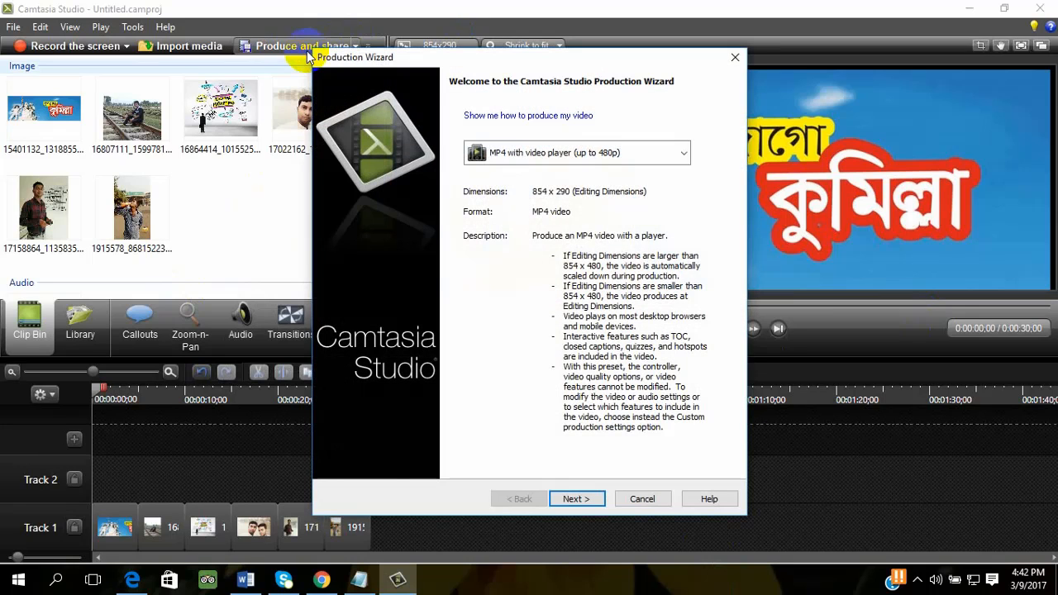
click(495, 153)
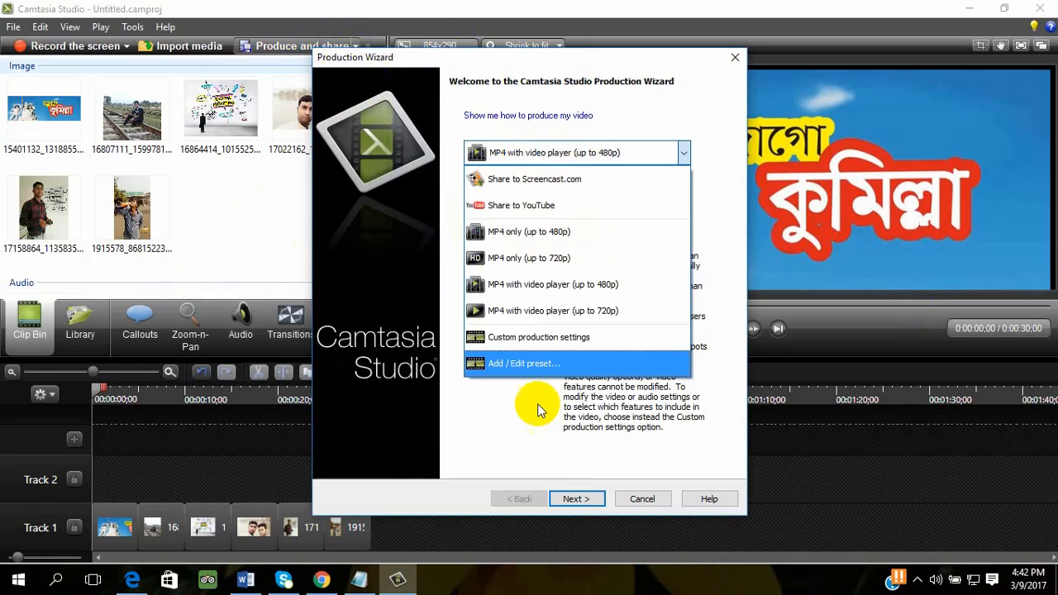
click(536, 260)
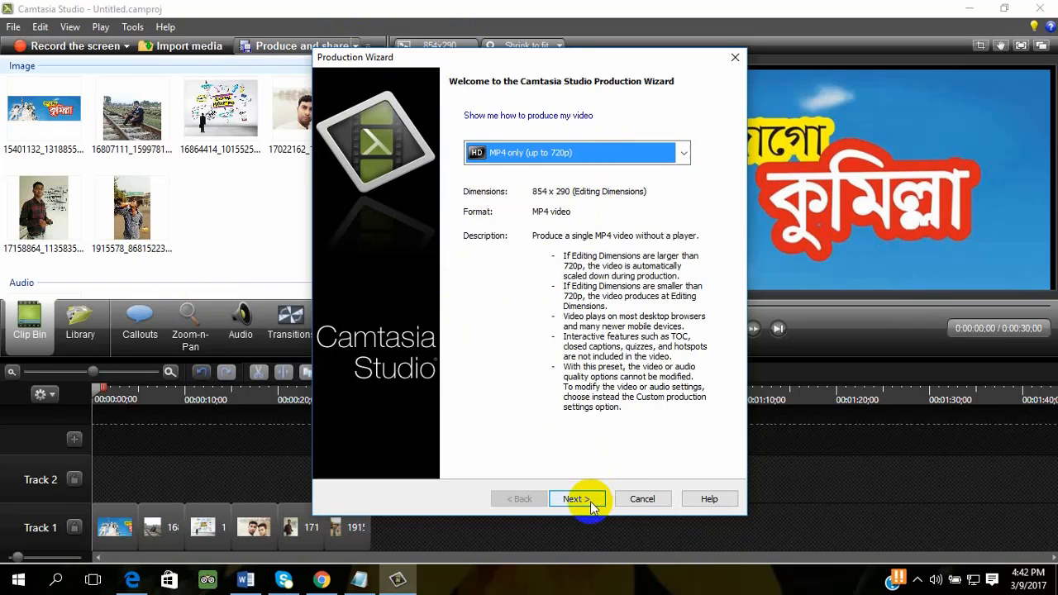
click(569, 498)
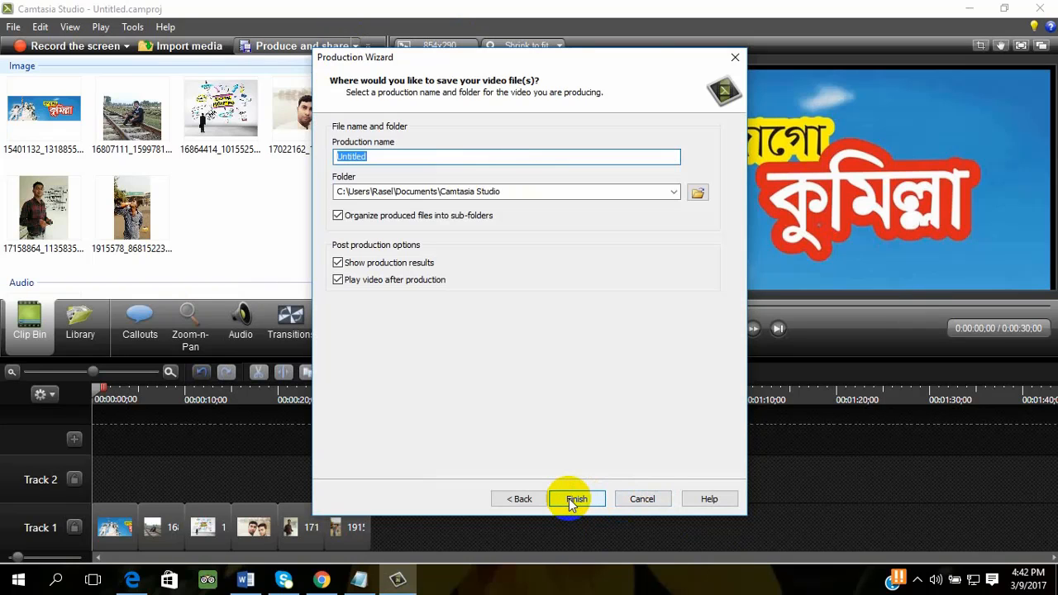
- Set the output to Untitled.mp4 in the Desktop folder and finish the wizard to produce the video
click(697, 194)
click(376, 170)
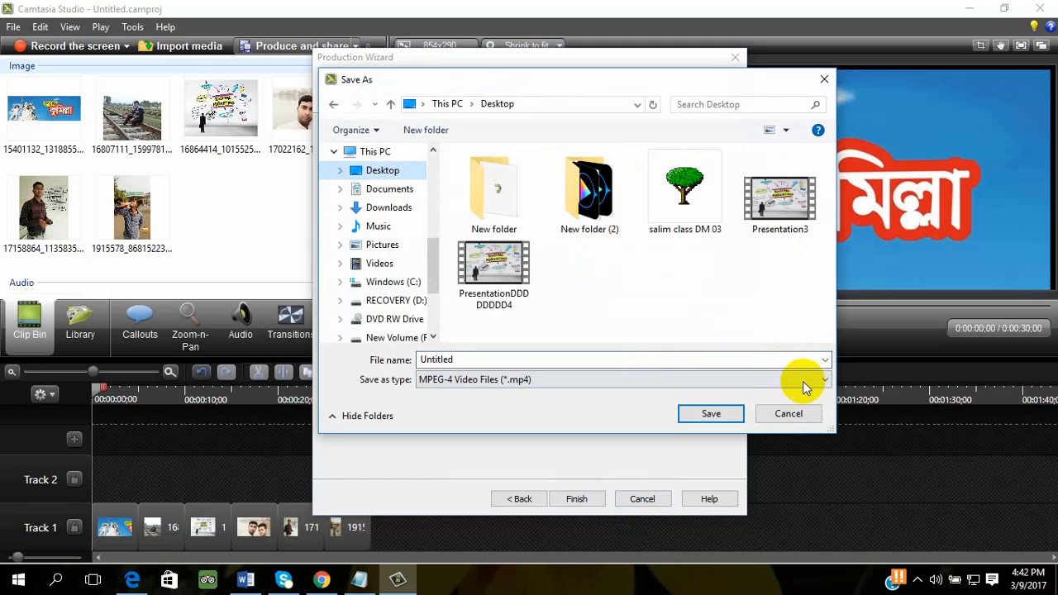
click(728, 414)
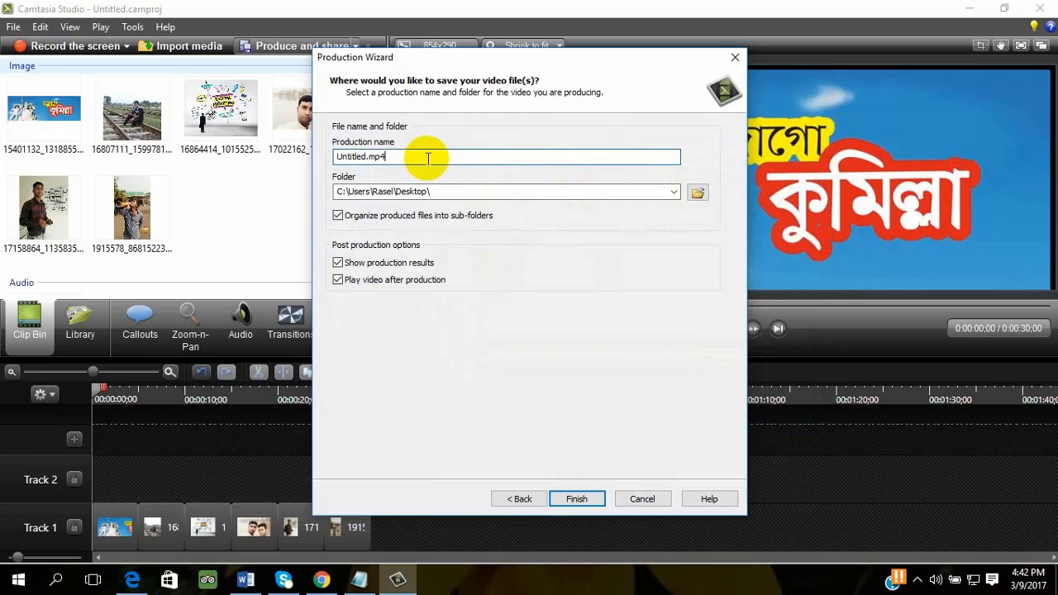
drag(429, 158, 232, 165)
click(575, 499)
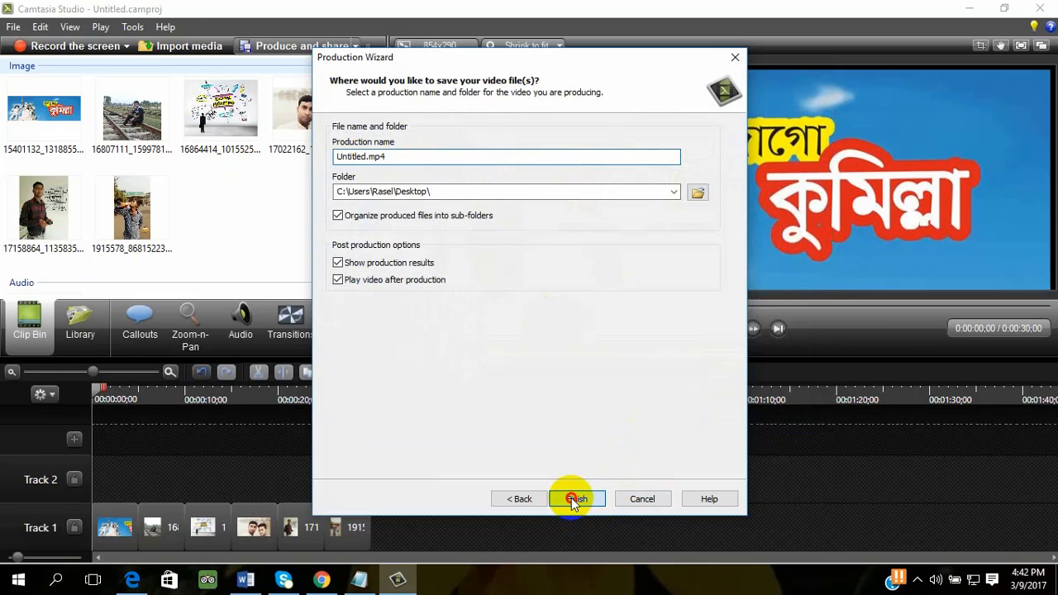